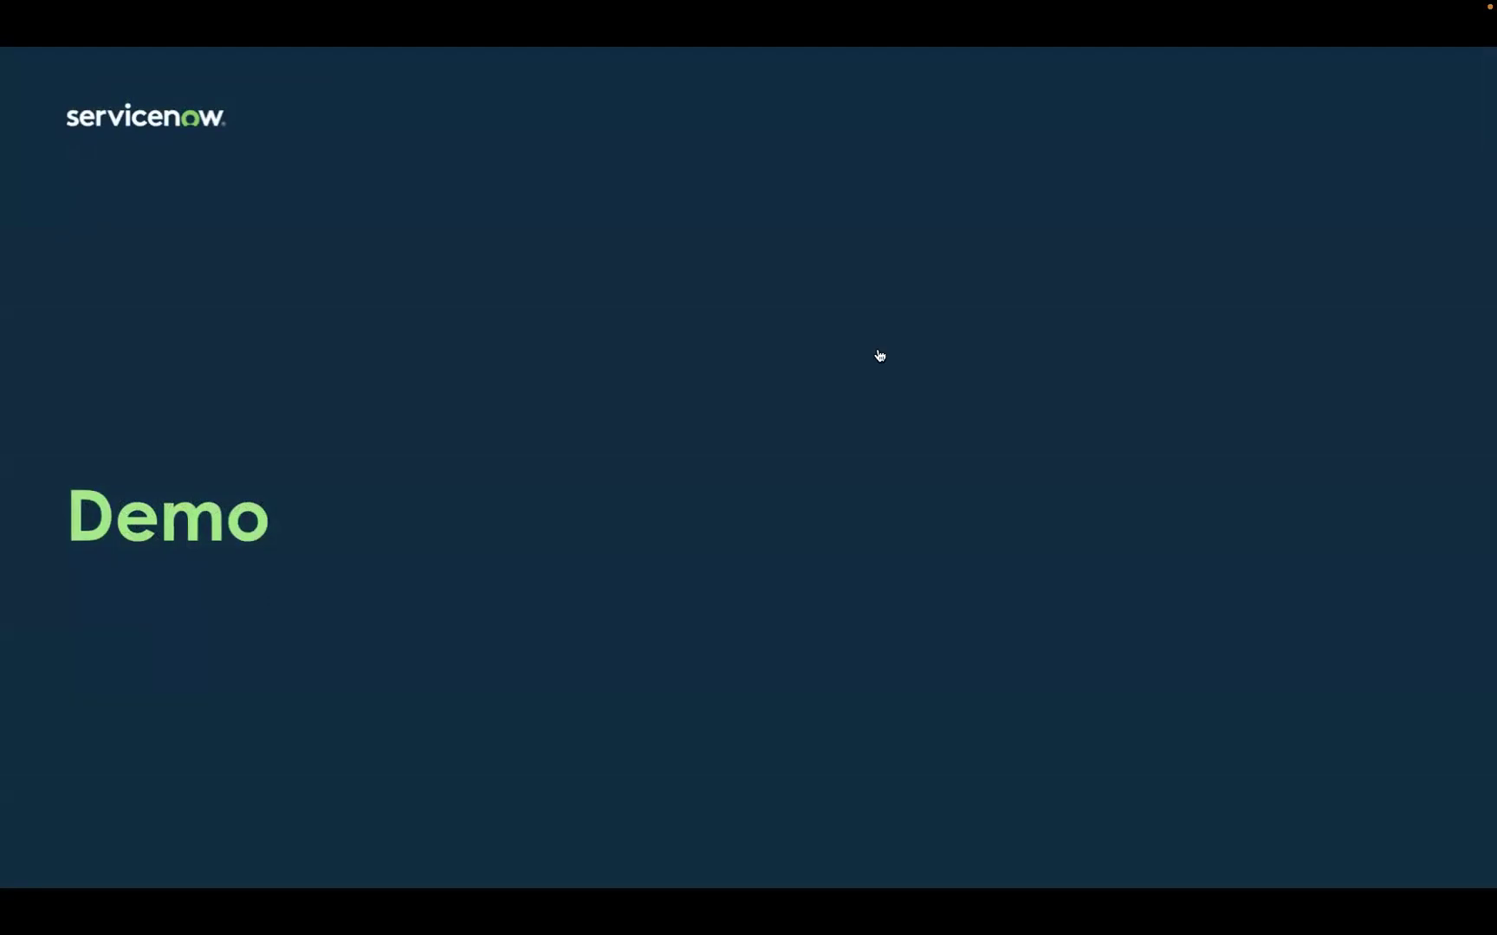
Switch to the Incident Process Analysis in Chrome and inspect the repetition distribution of the Awaiting Caller Info state
key(super+Tab)
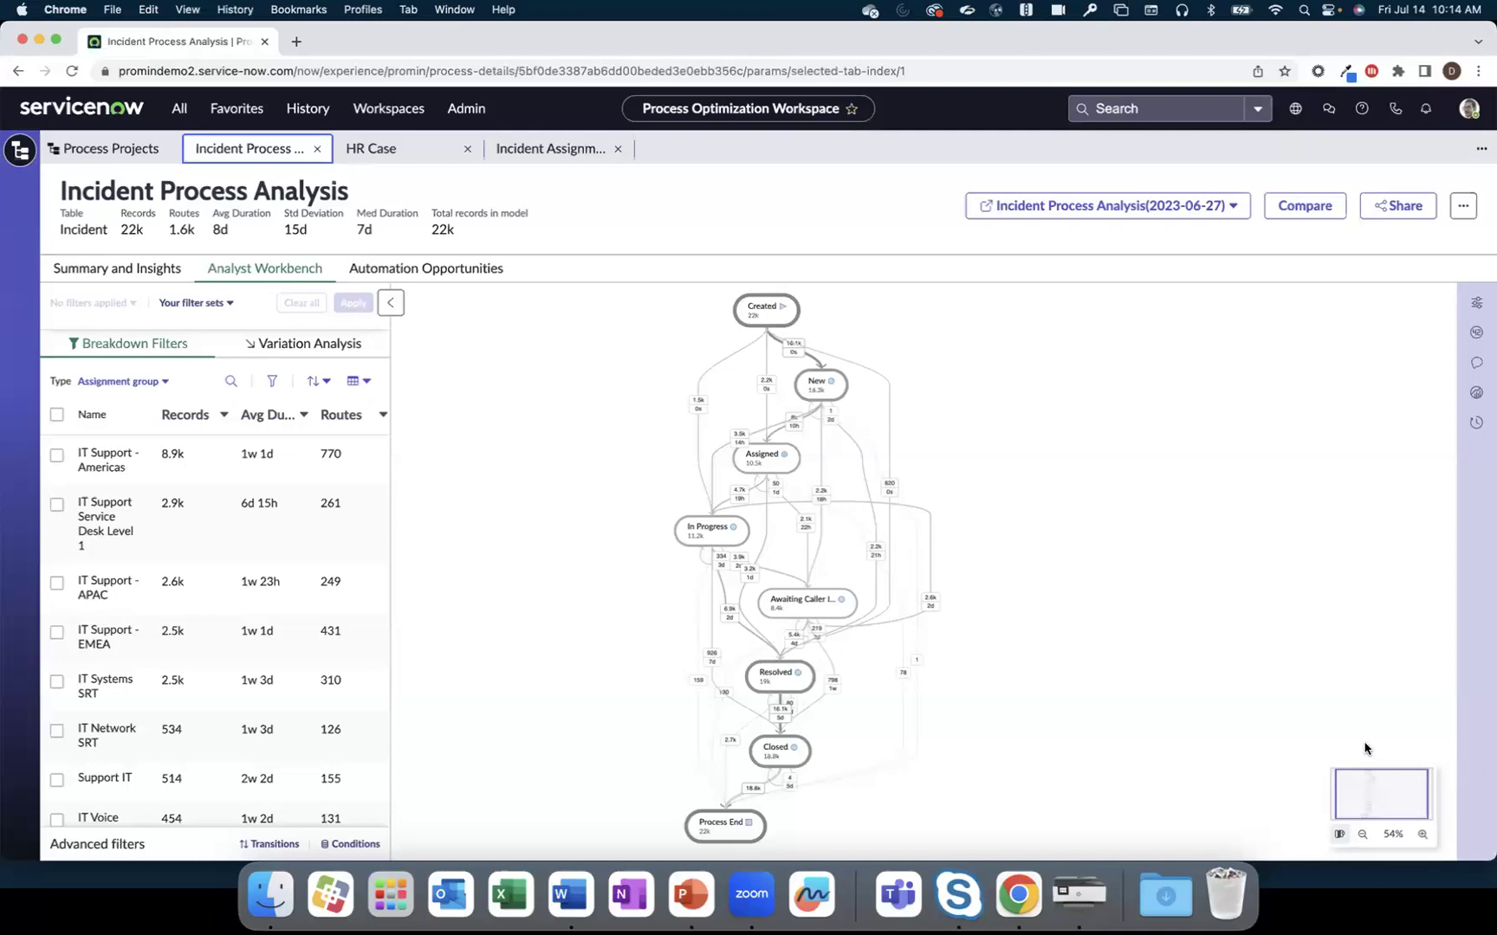
click(1423, 834)
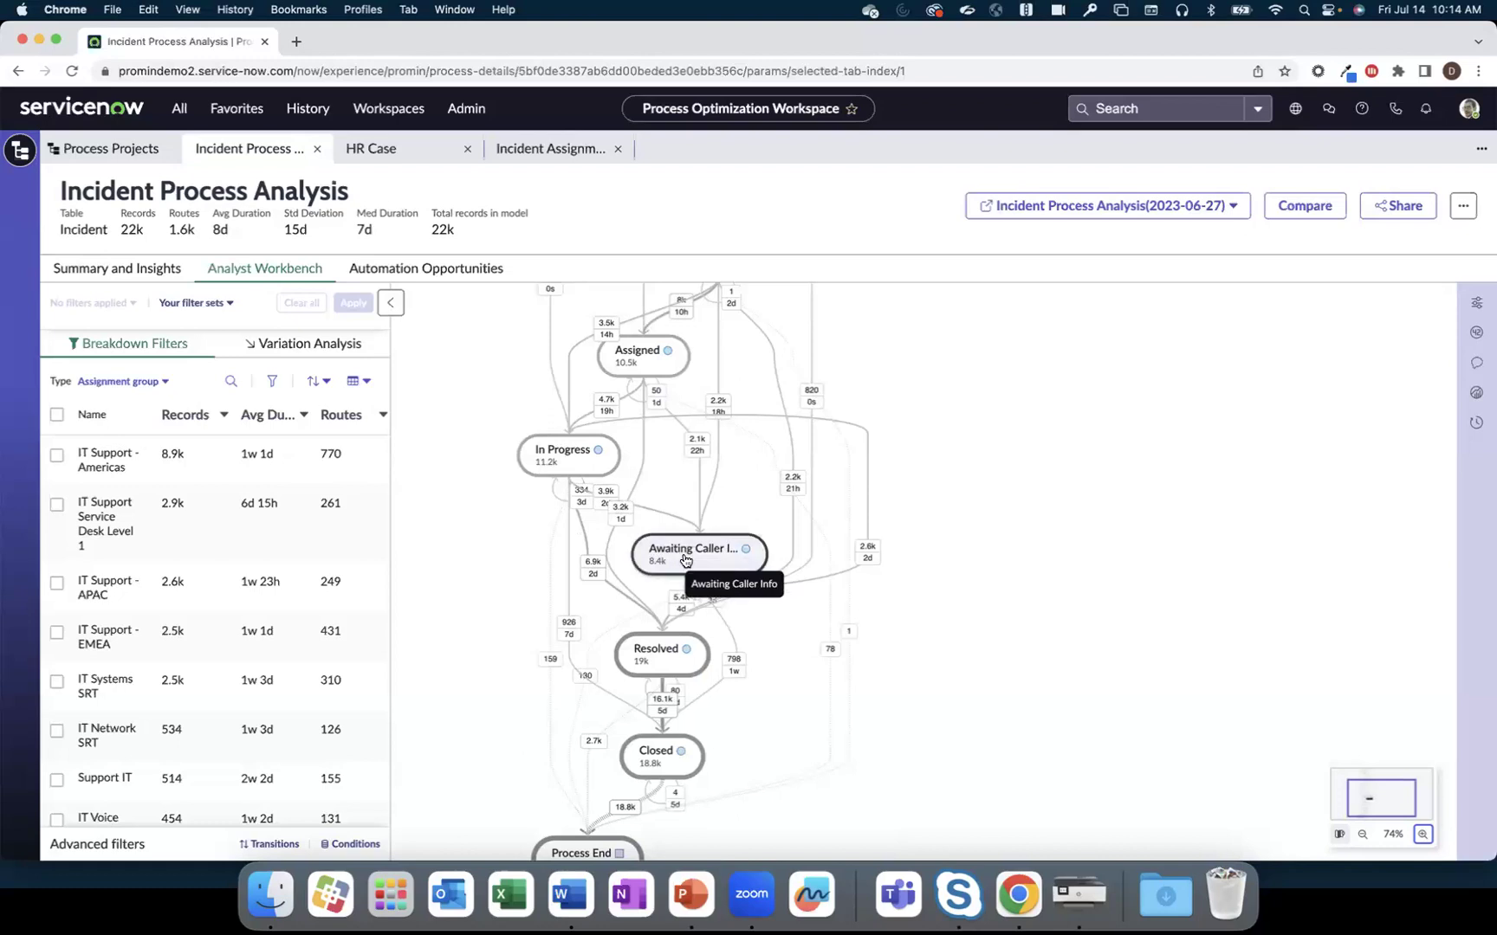
click(685, 560)
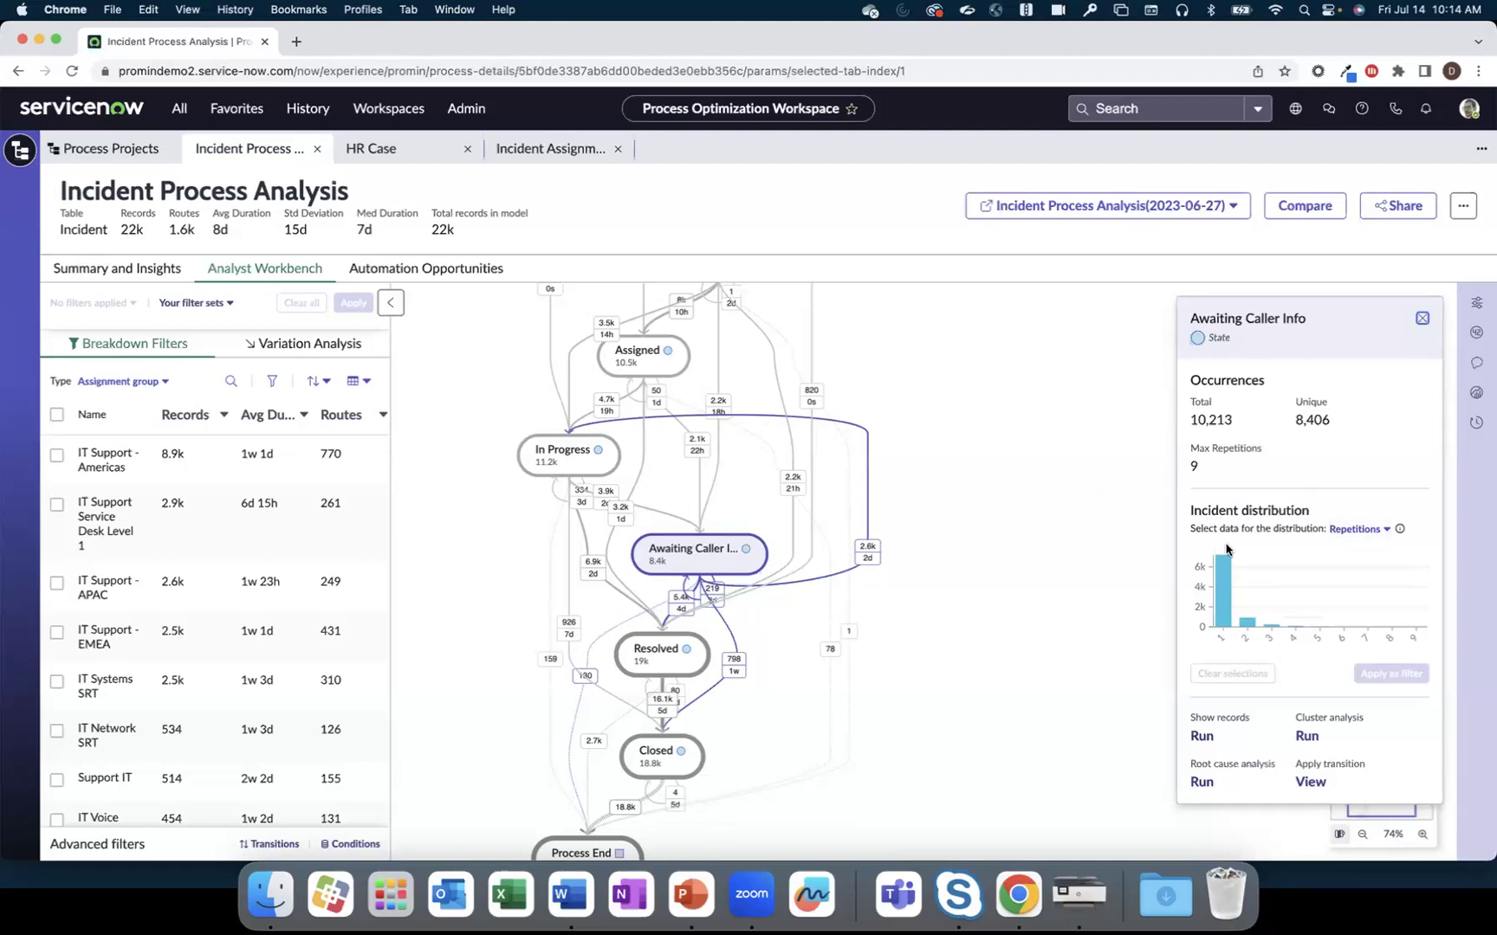
mouse_move(1223, 573)
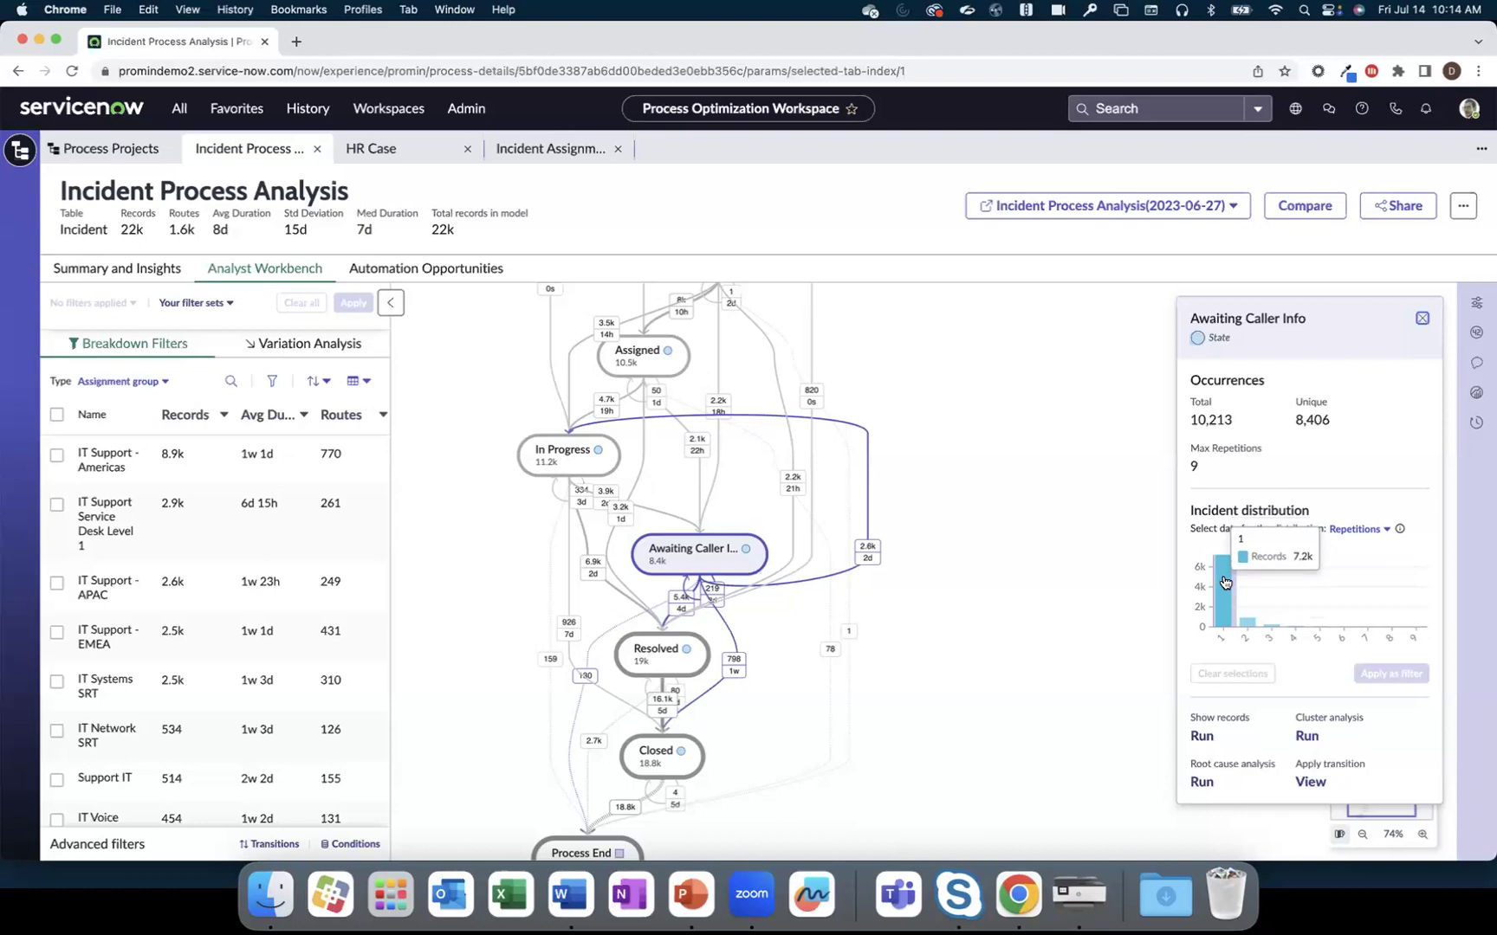
mouse_move(1245, 614)
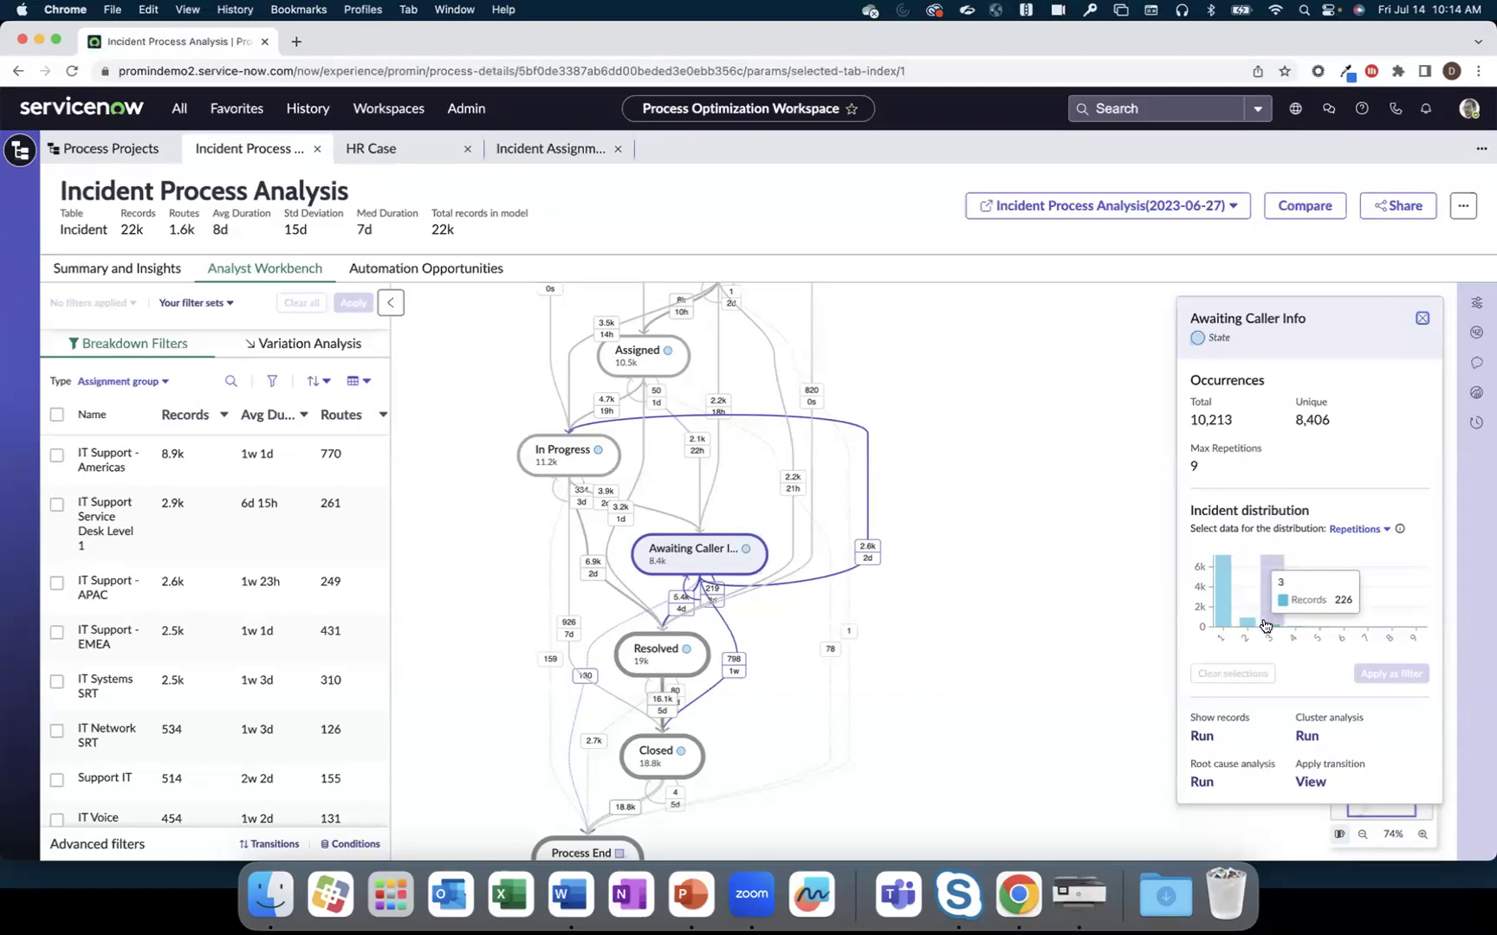
mouse_move(1352, 623)
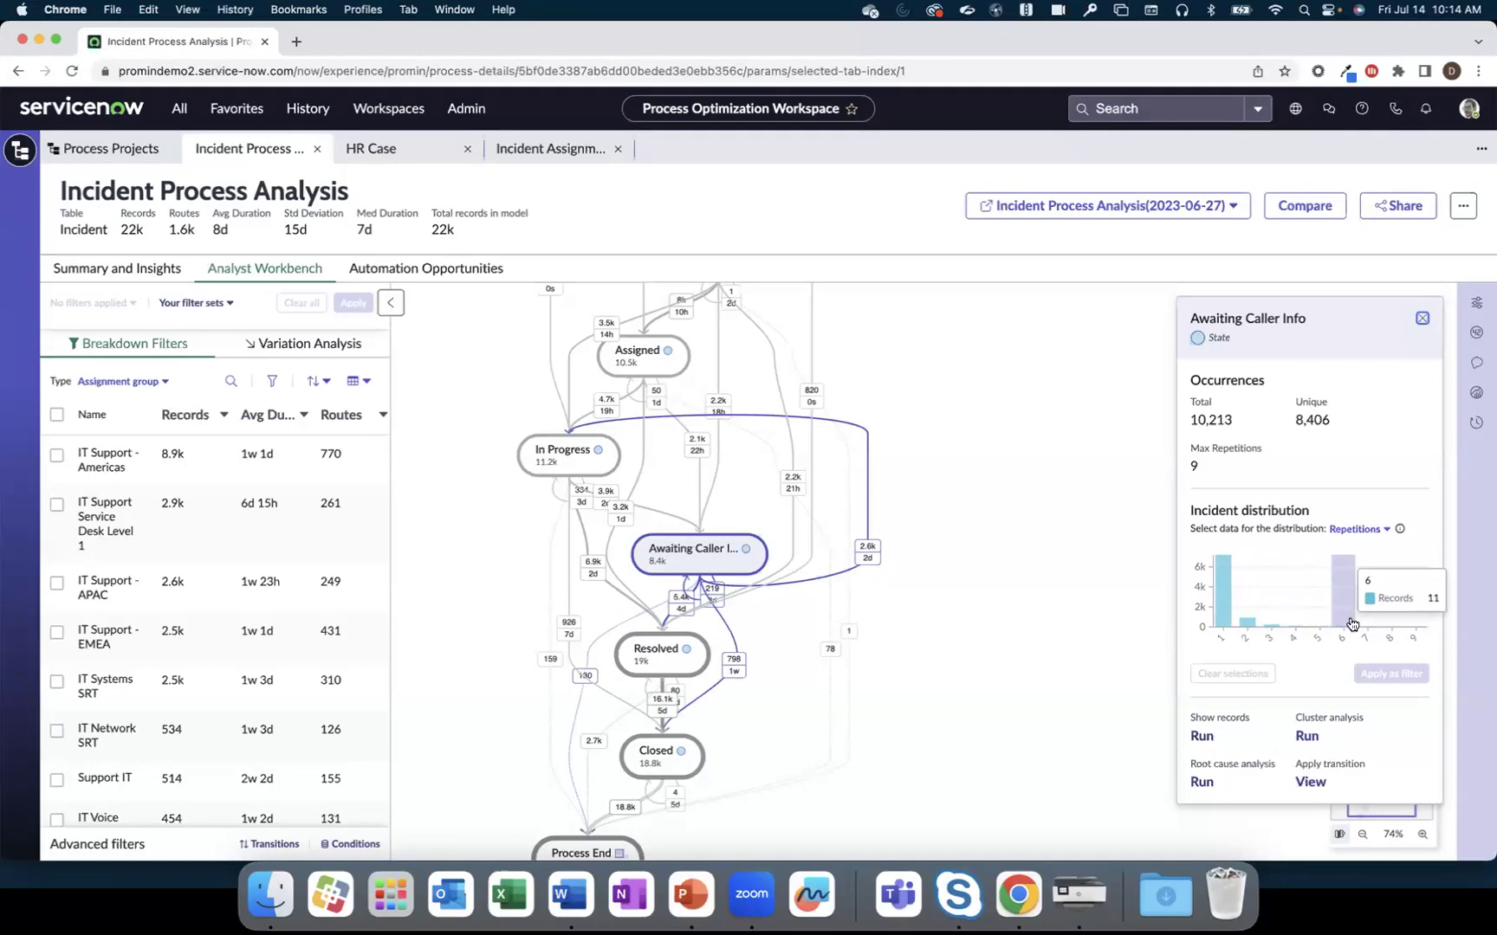
Filter the incident process model to records with 3 to 9 repetitions of the Awaiting Caller Info state
click(1275, 629)
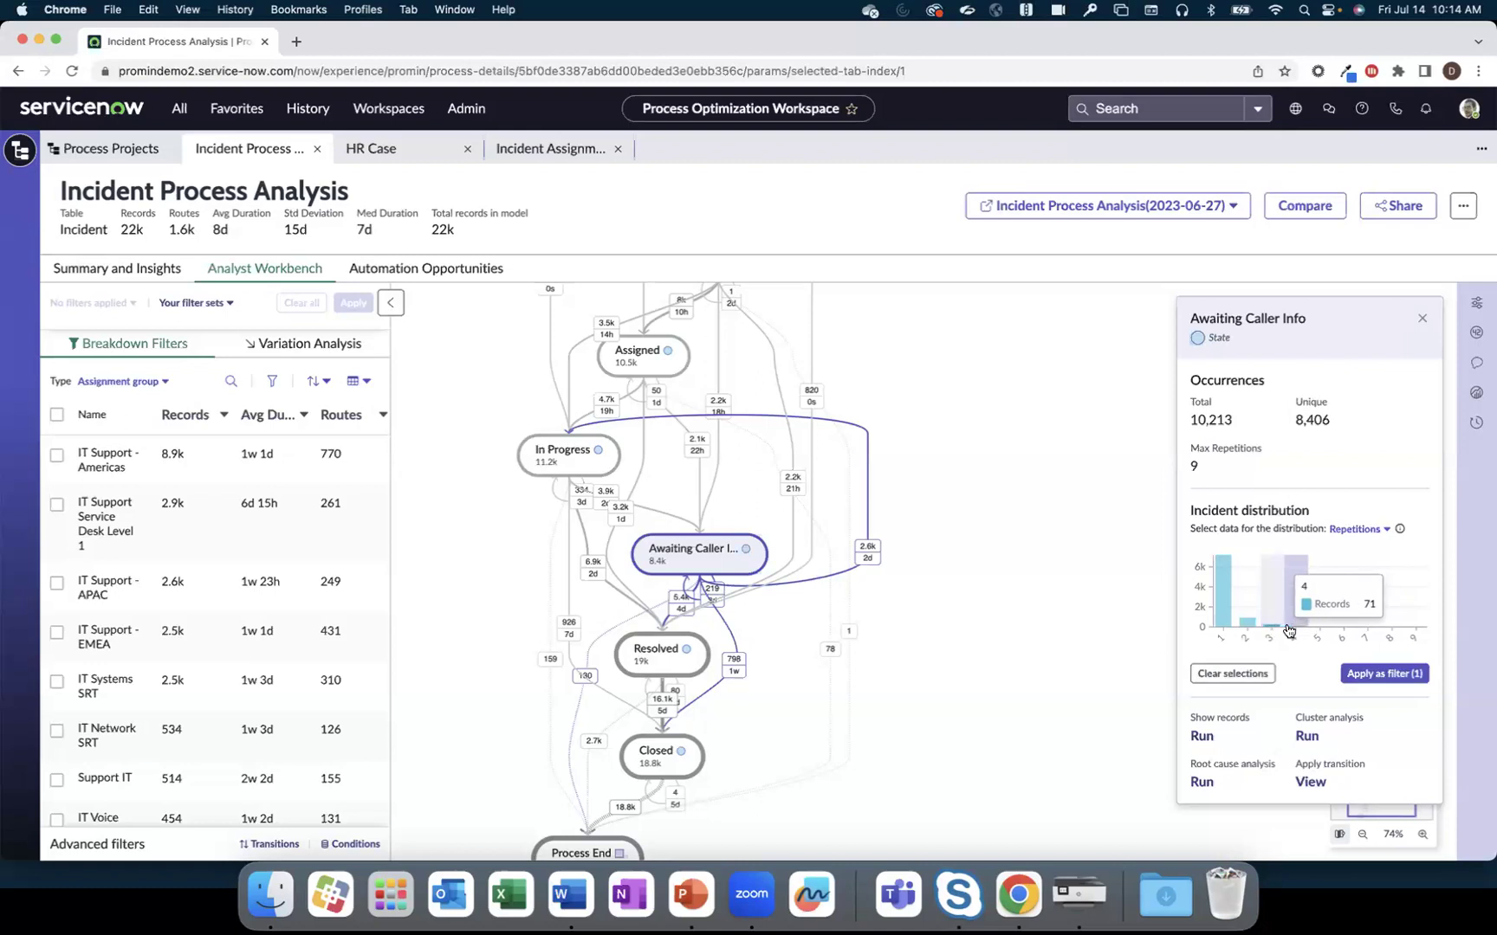
click(1288, 632)
click(1314, 628)
click(1350, 628)
click(1367, 625)
click(1391, 625)
click(1417, 625)
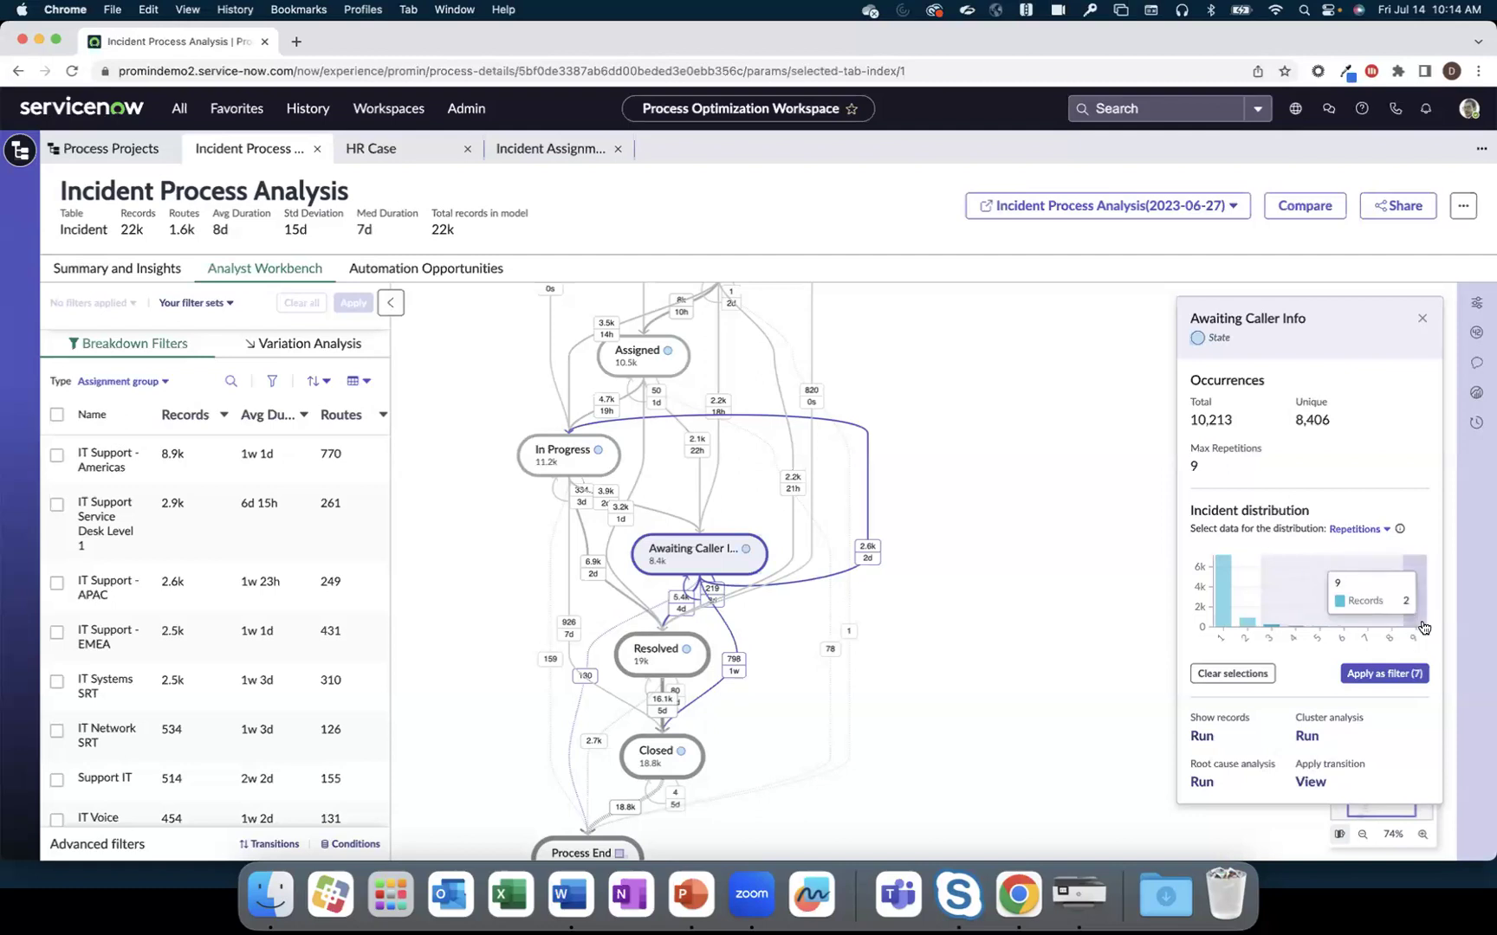
click(1384, 676)
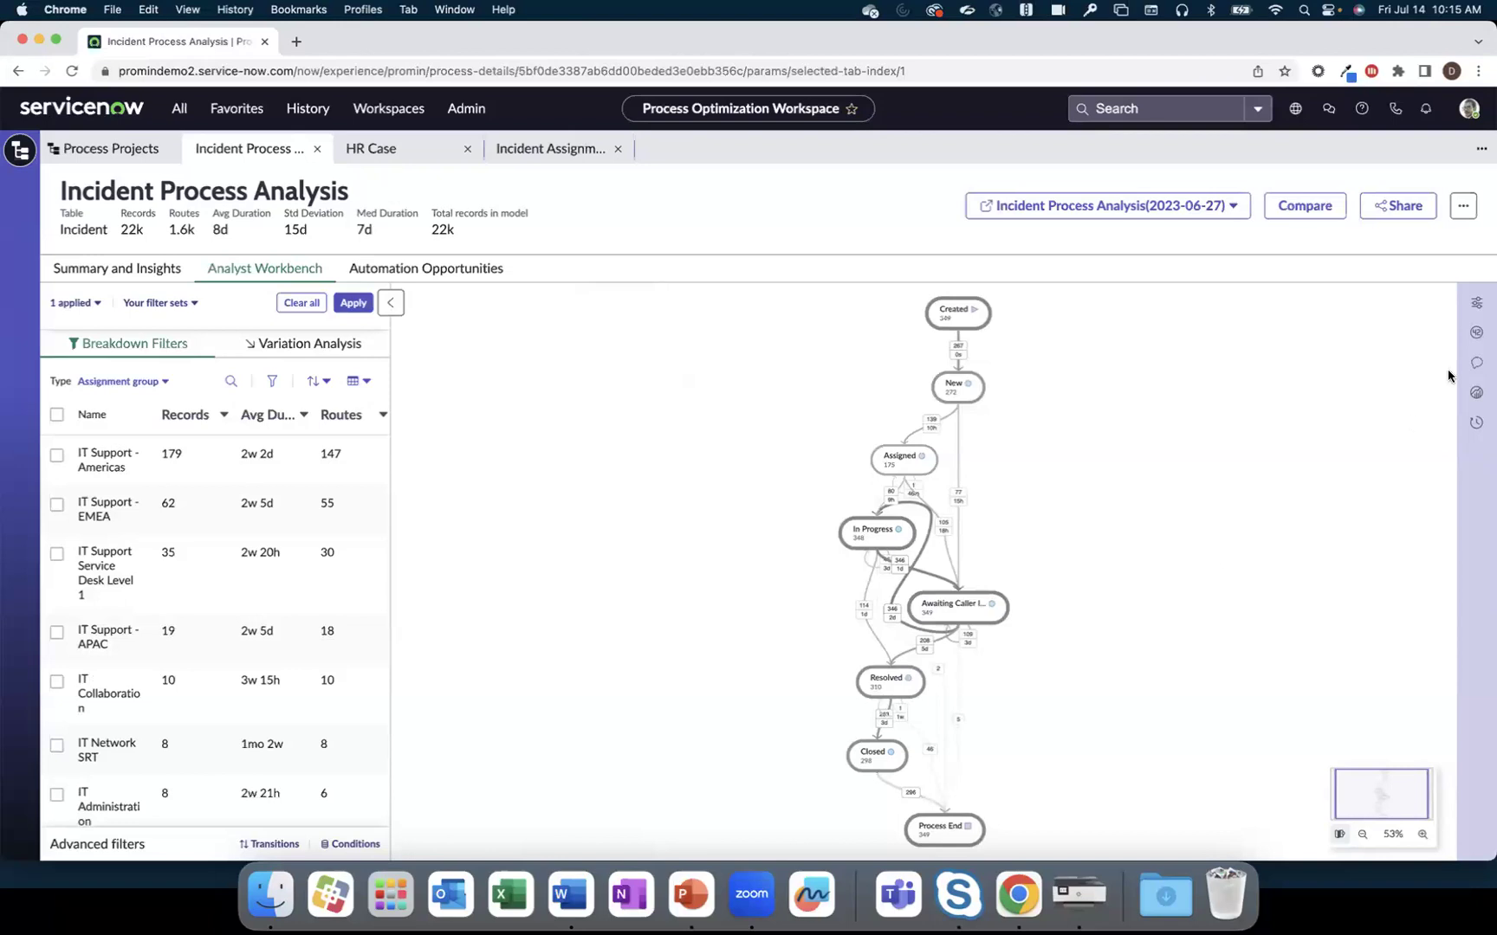
Show the filtered model's options and statistics, and review the Awaiting Caller Info repetition distribution
click(1476, 303)
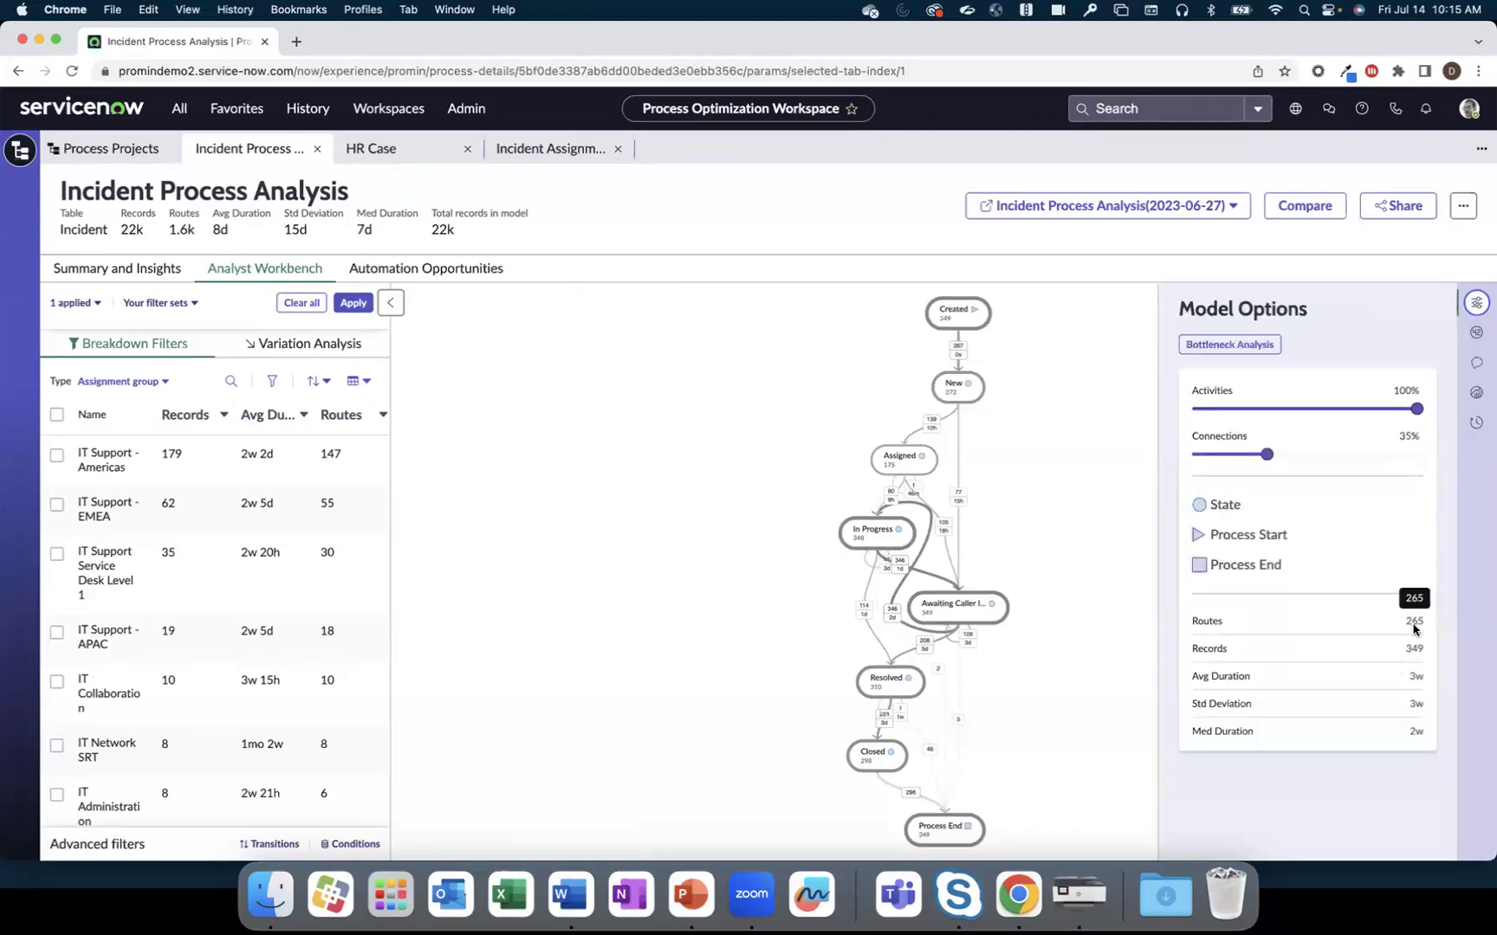
click(954, 612)
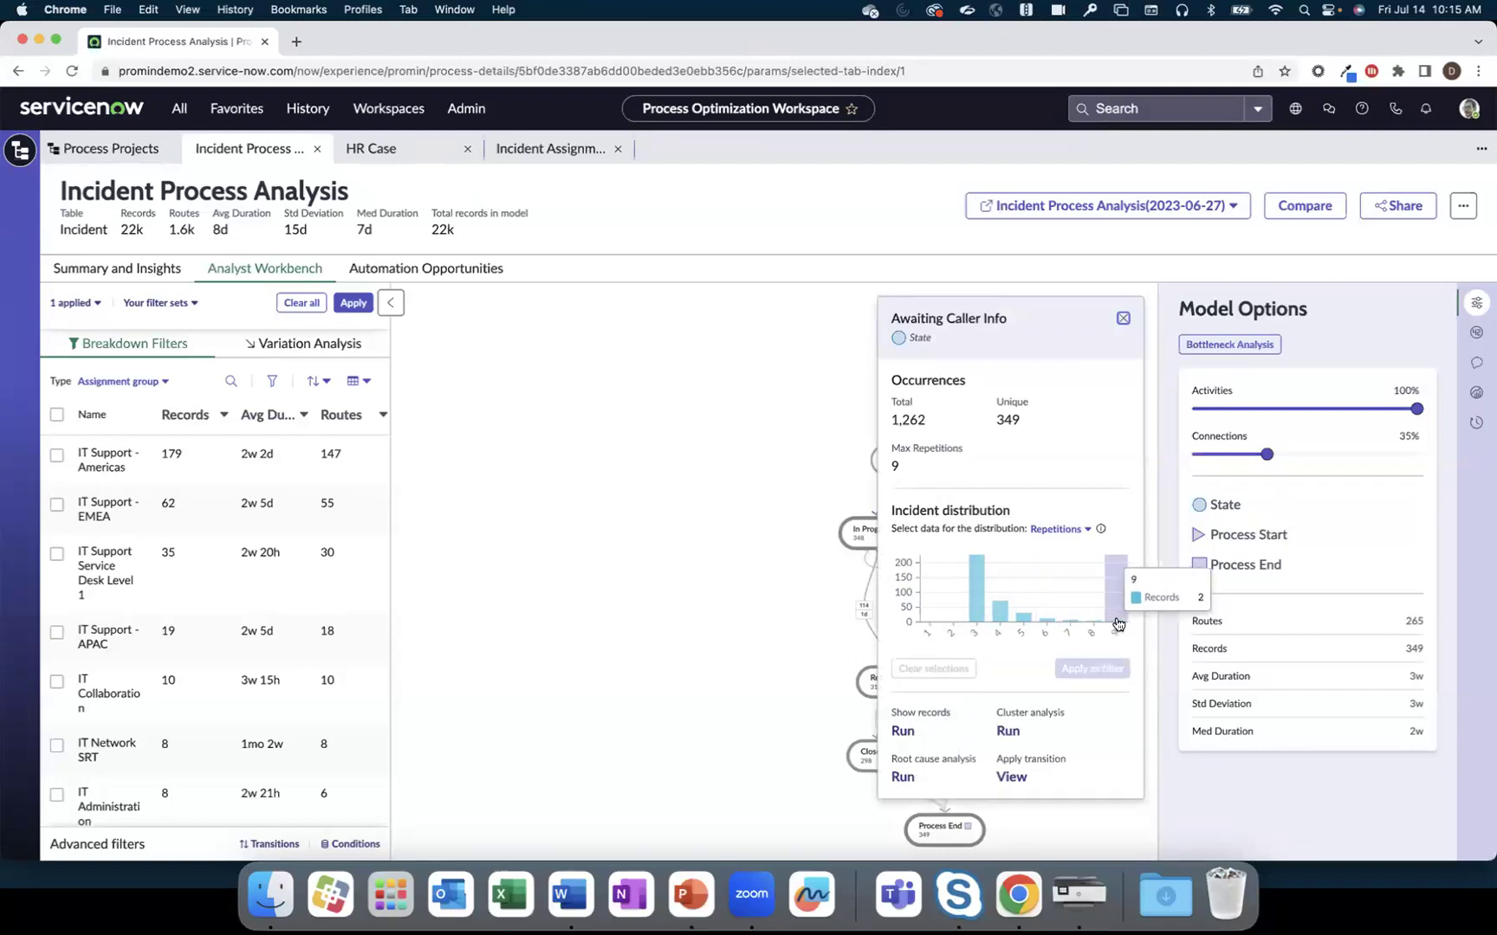
click(1123, 318)
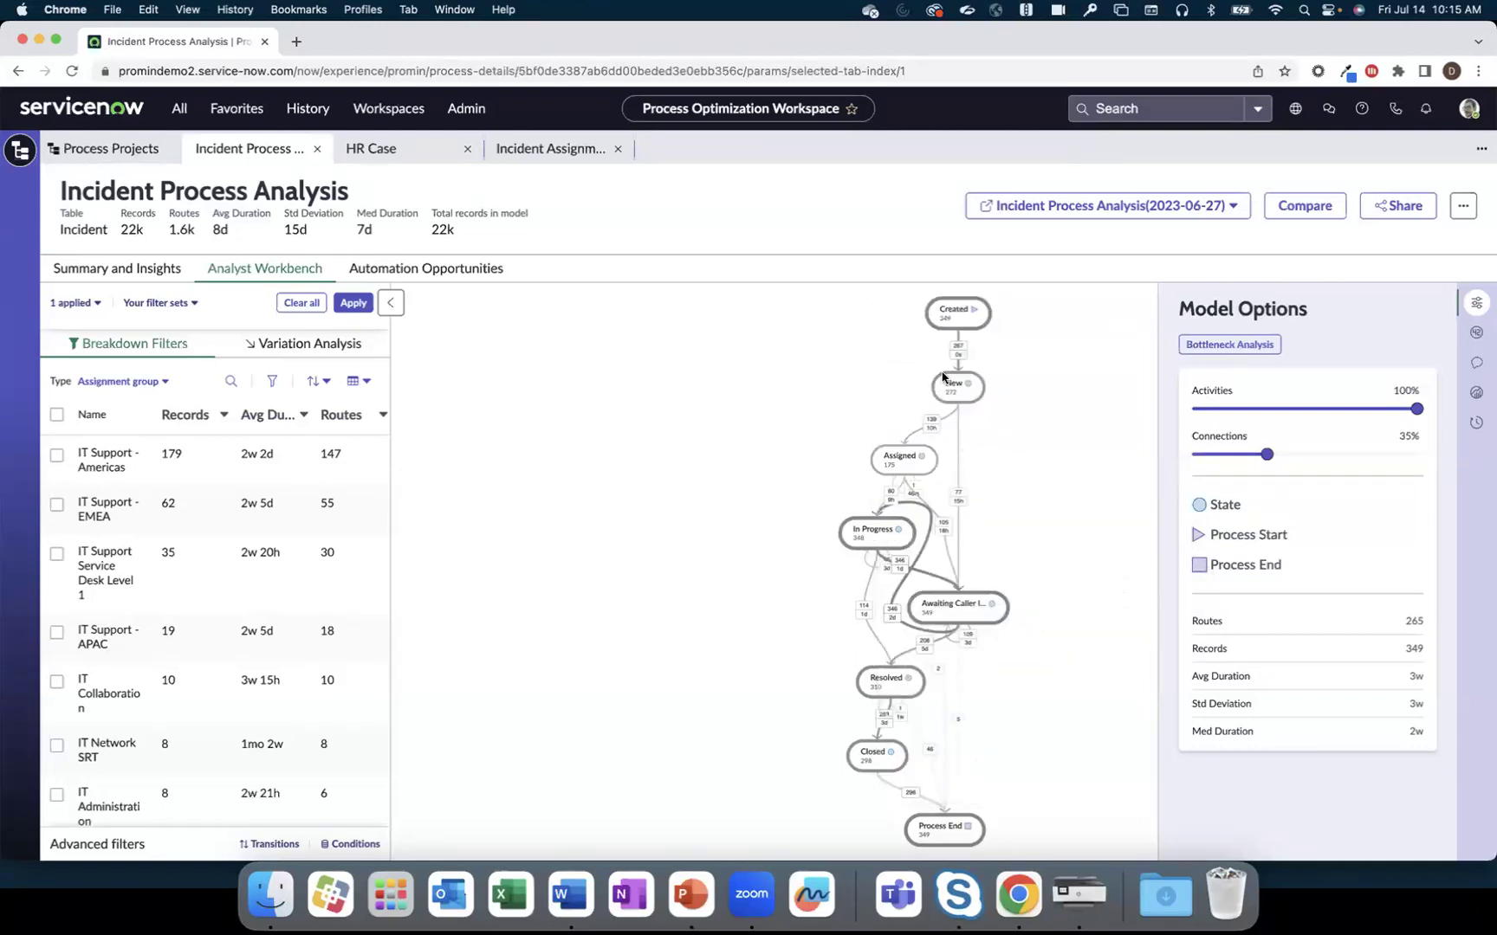
Break the filtered incidents down by Channel and apply a filter for Phone
click(162, 384)
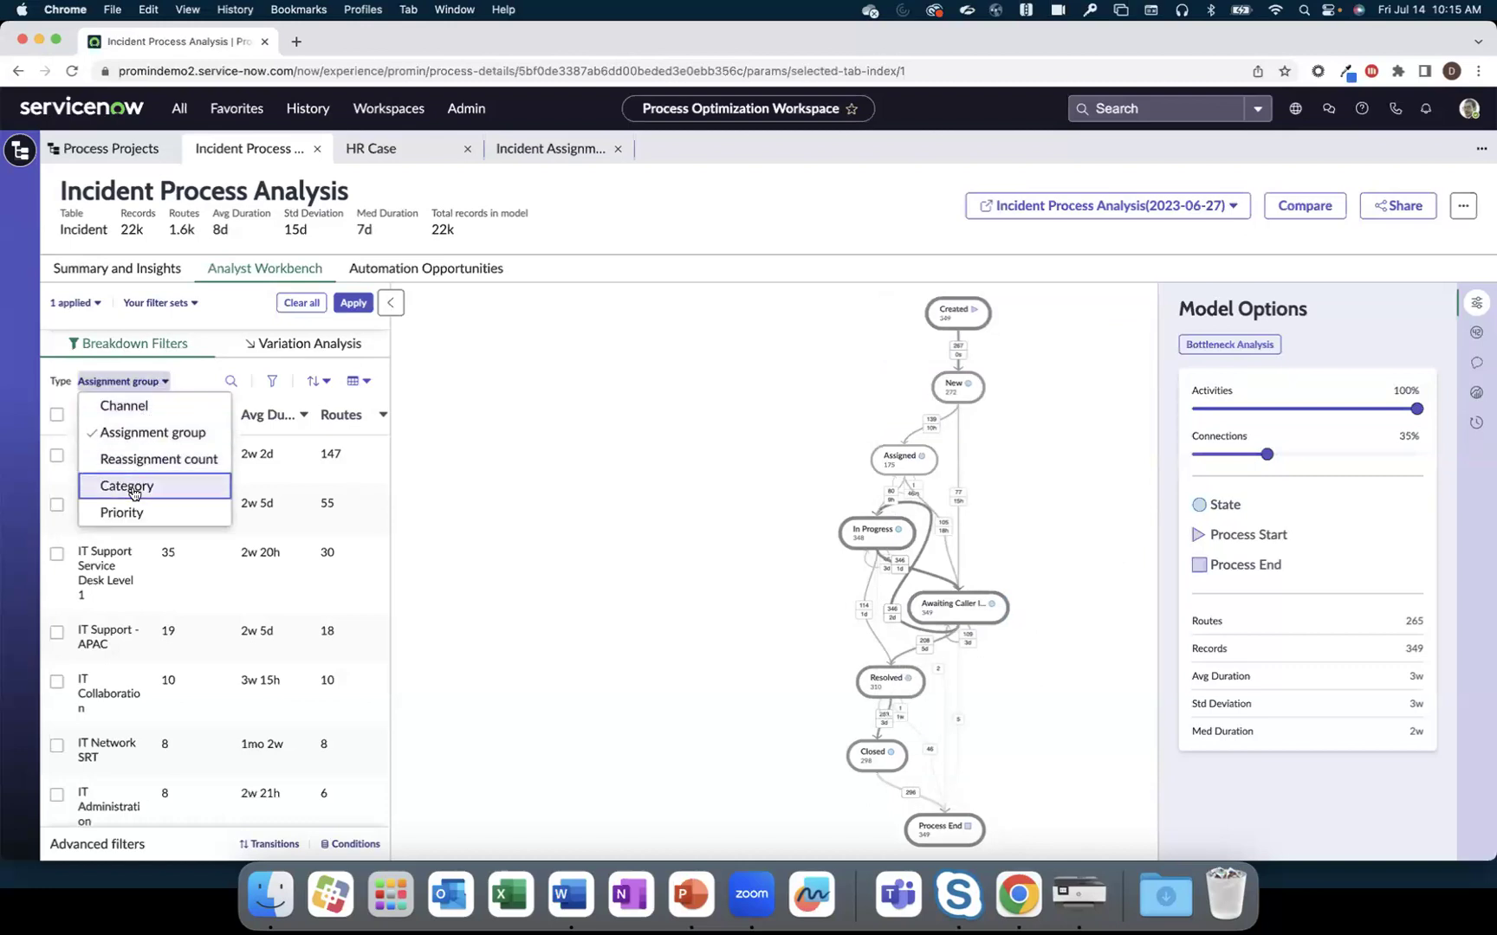
click(130, 407)
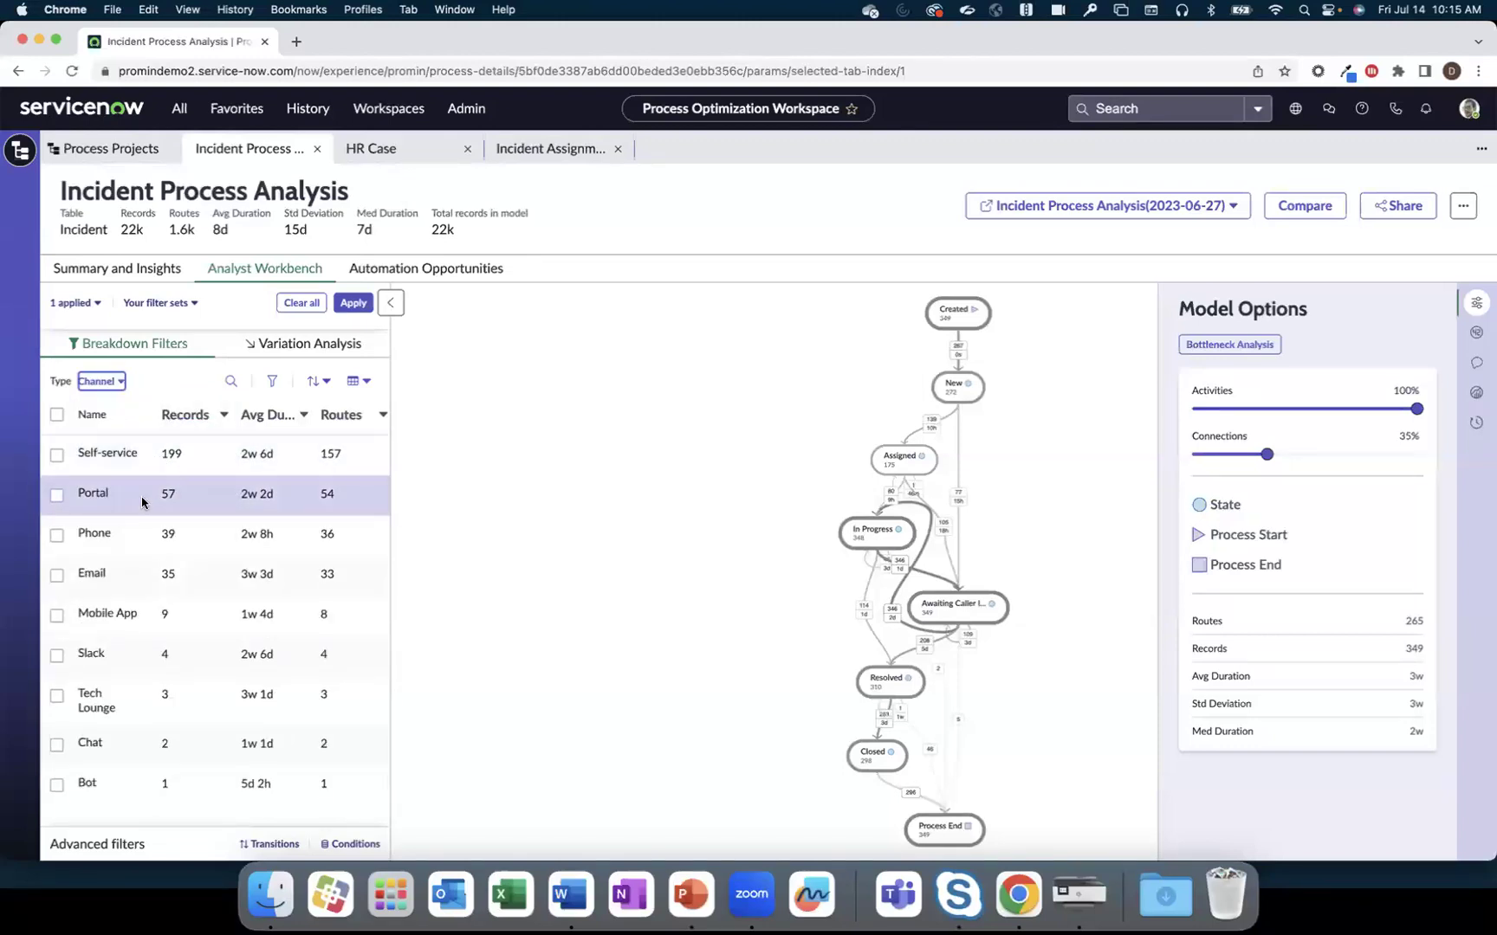
click(58, 537)
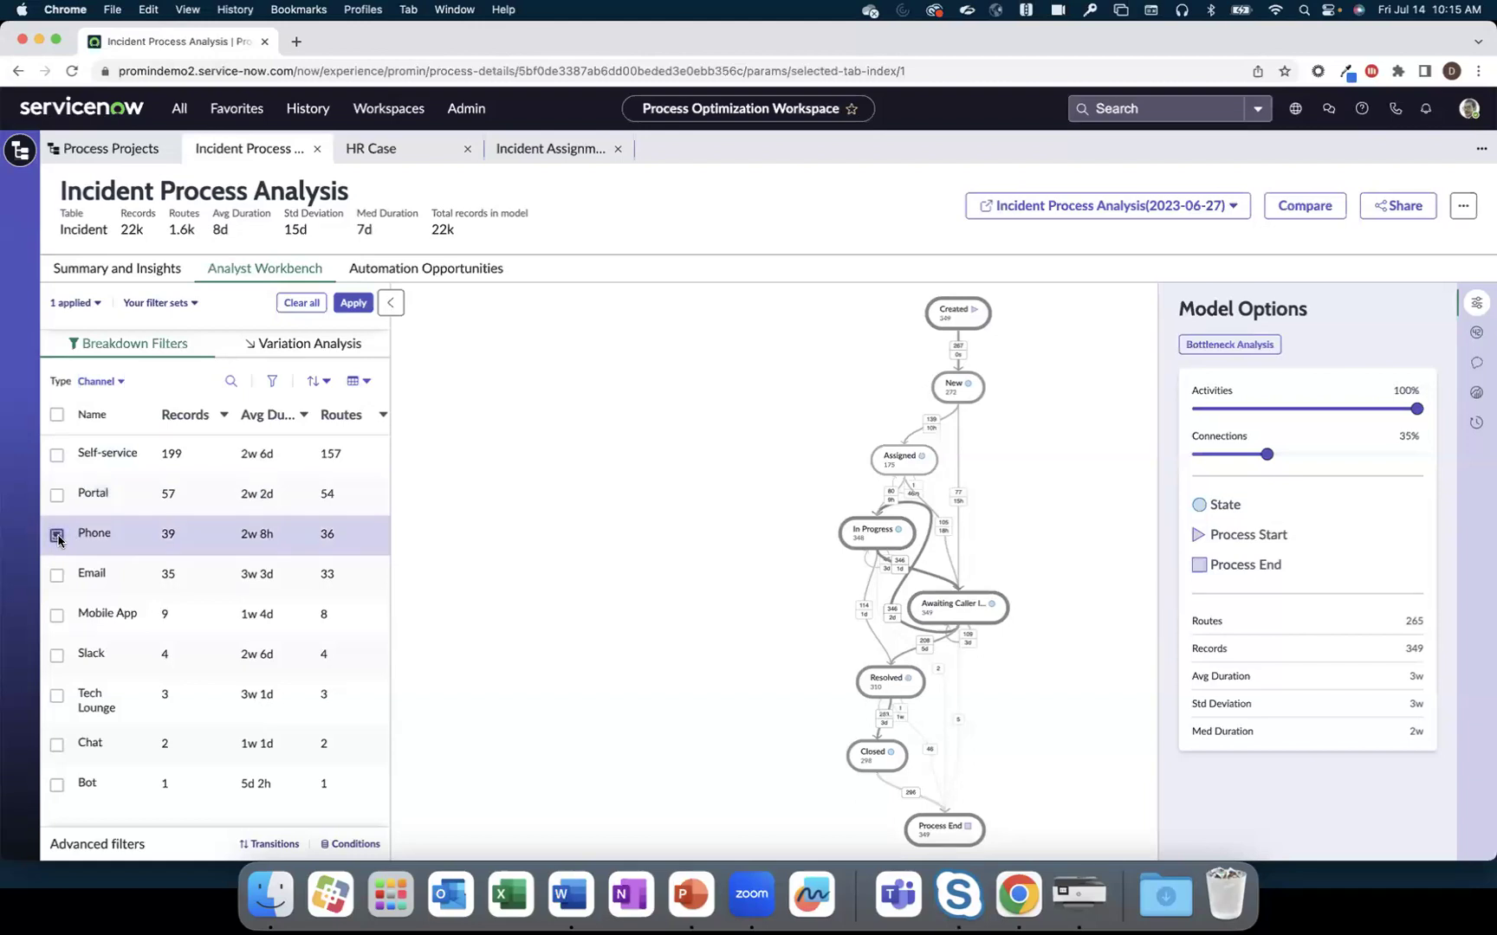
click(352, 304)
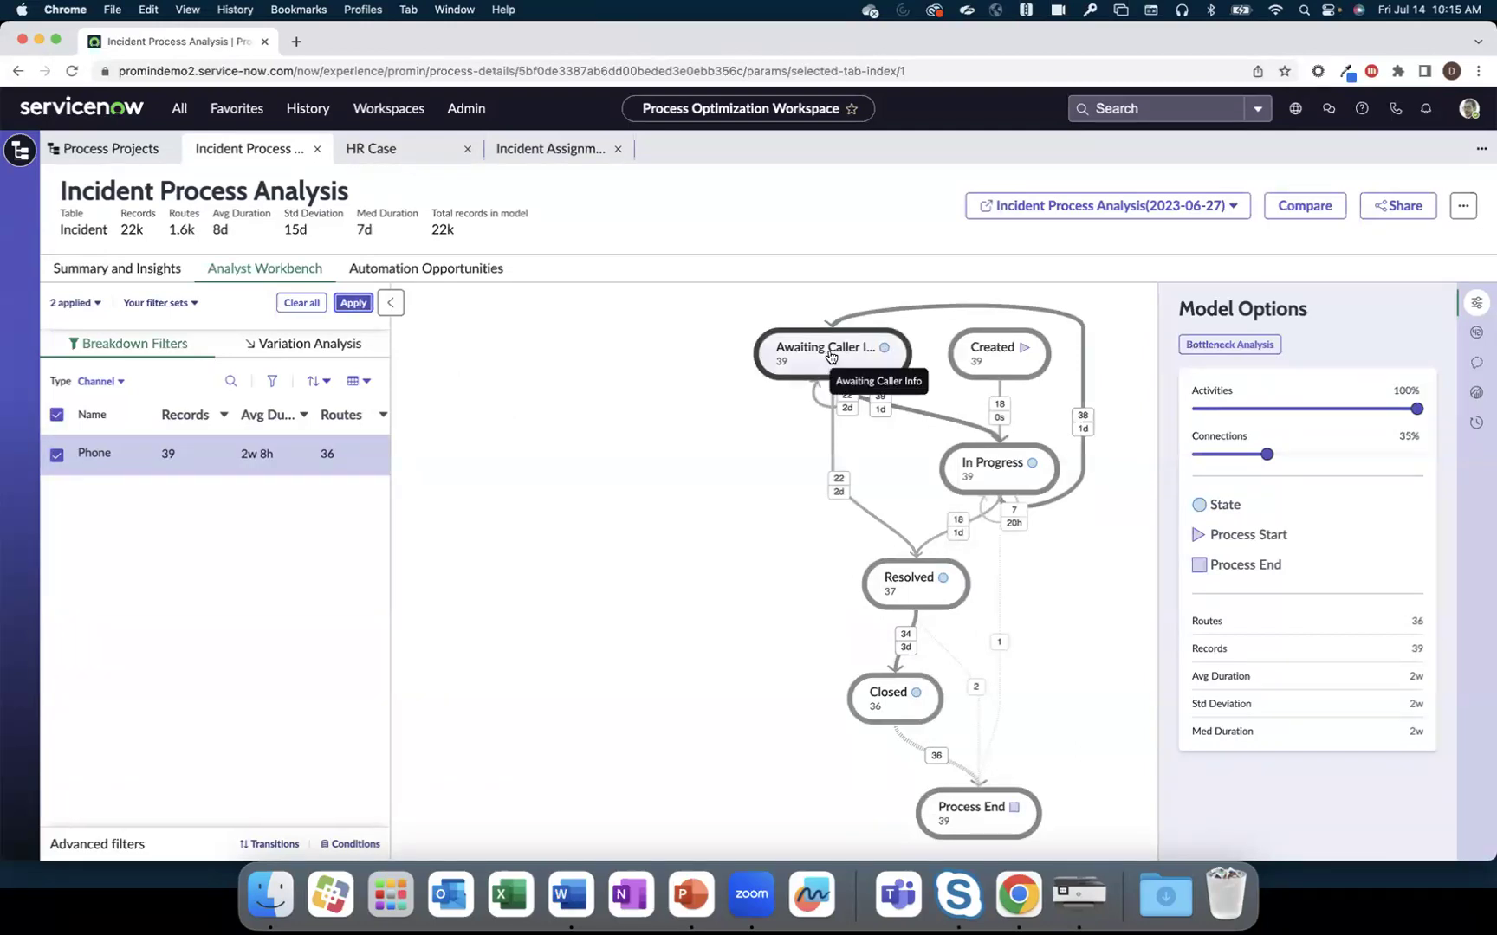
Switch the breakdown to Assignment group and apply a filter for IT Support - Americas
click(99, 381)
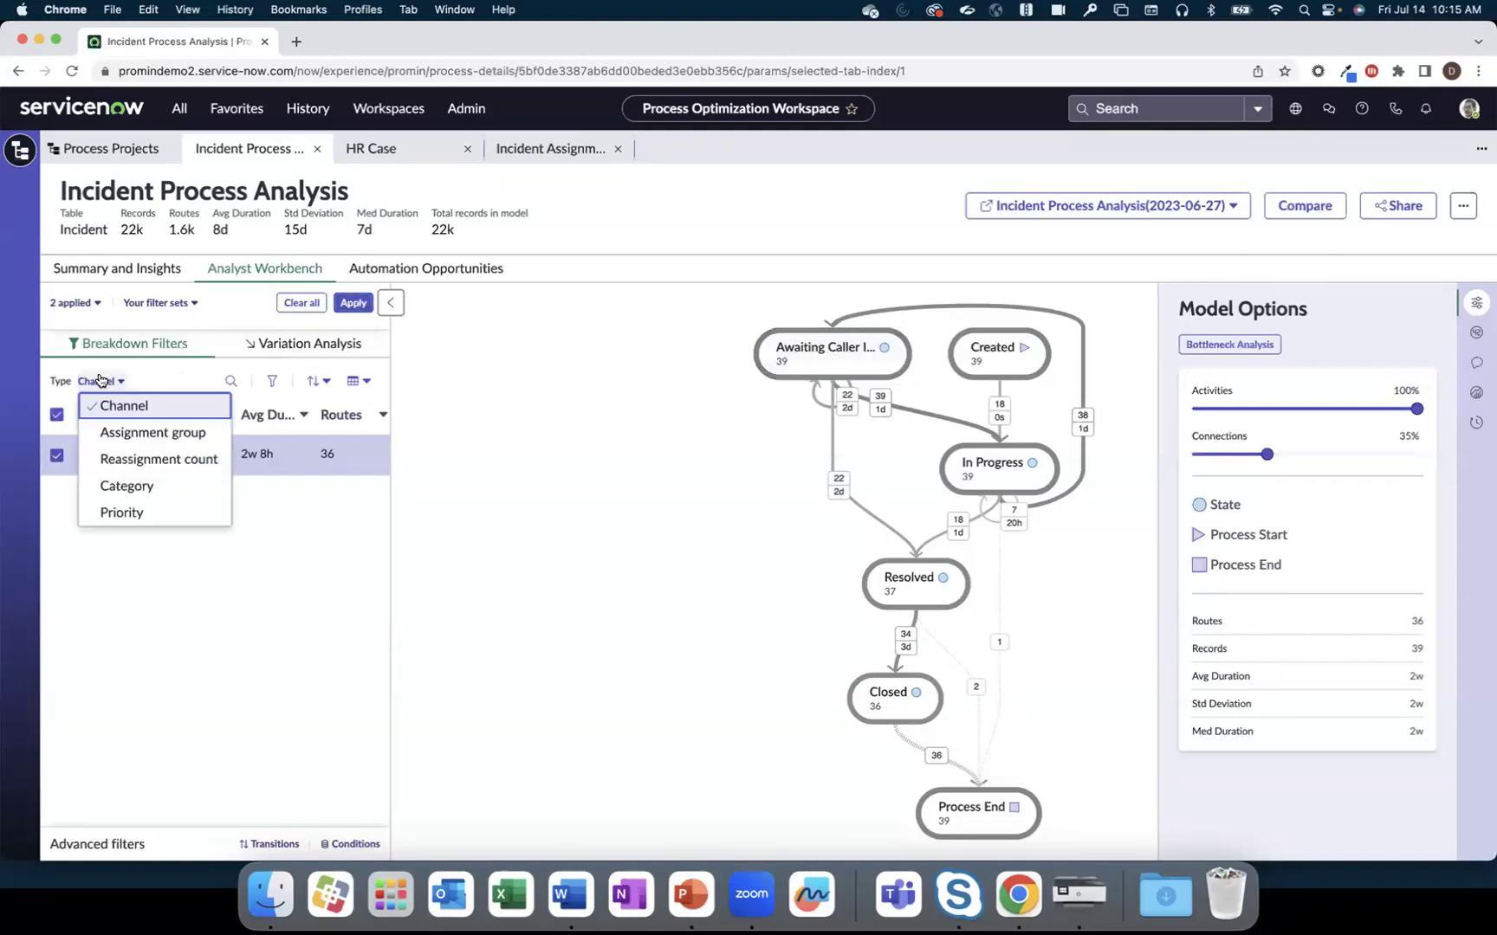
click(110, 433)
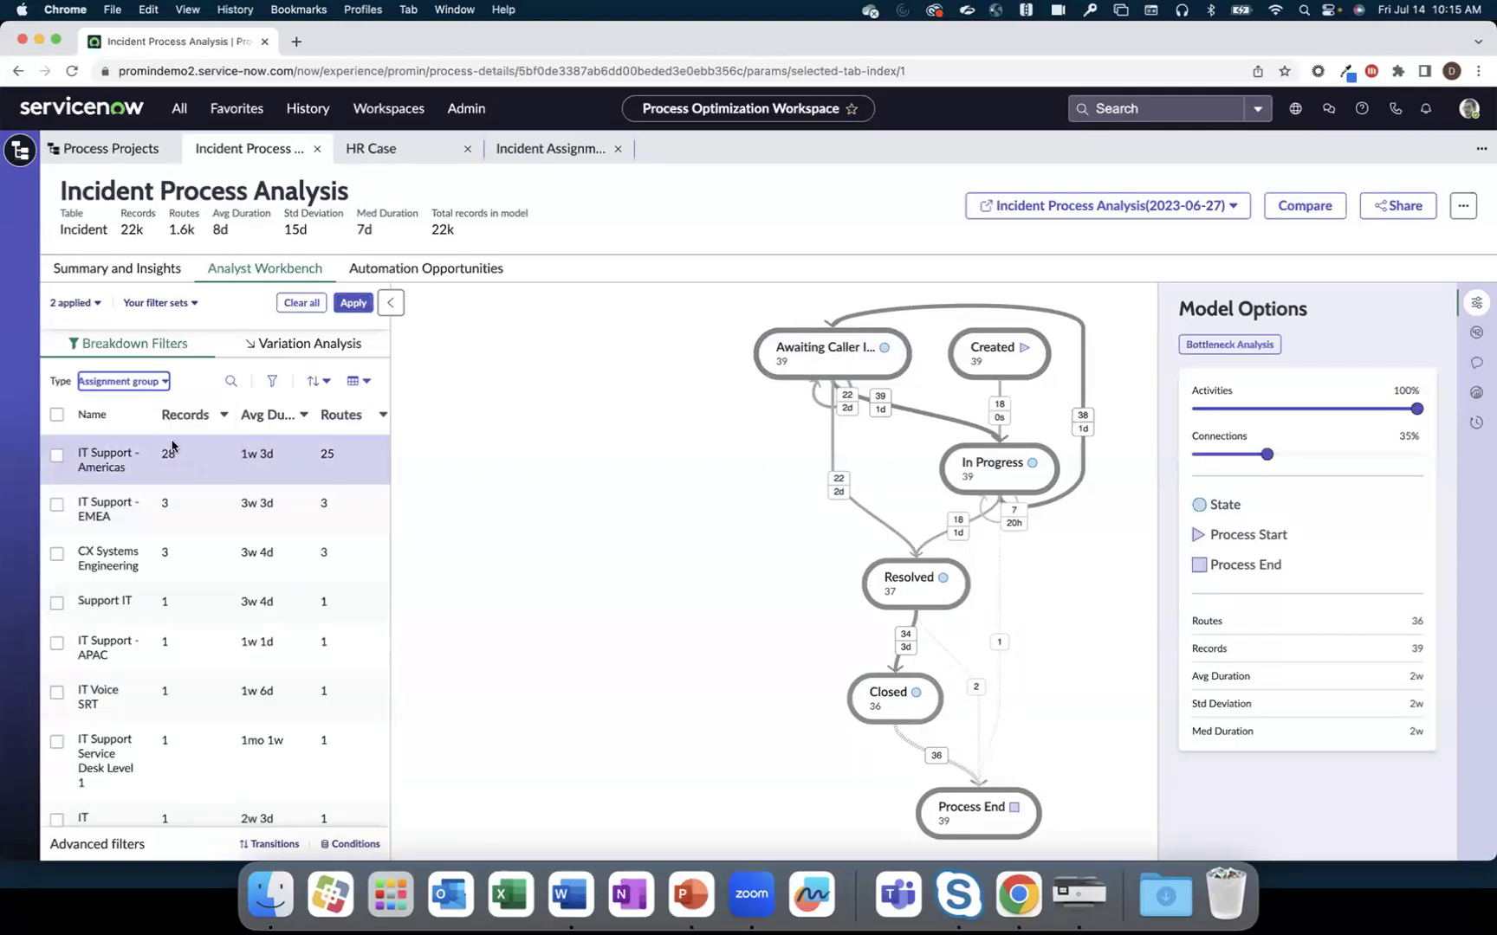
click(58, 456)
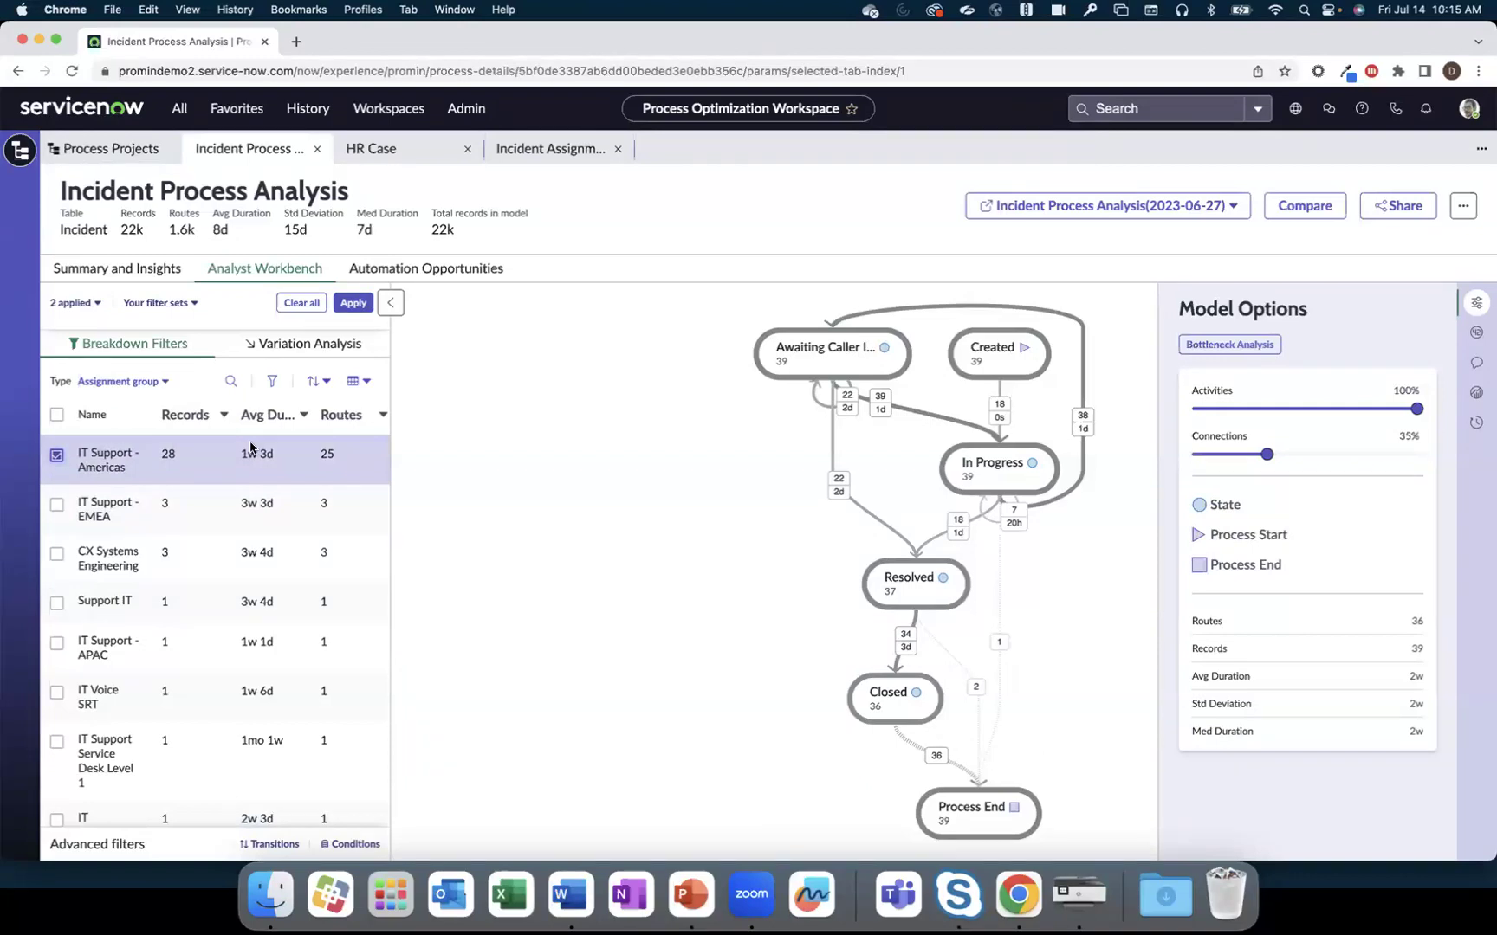
click(346, 307)
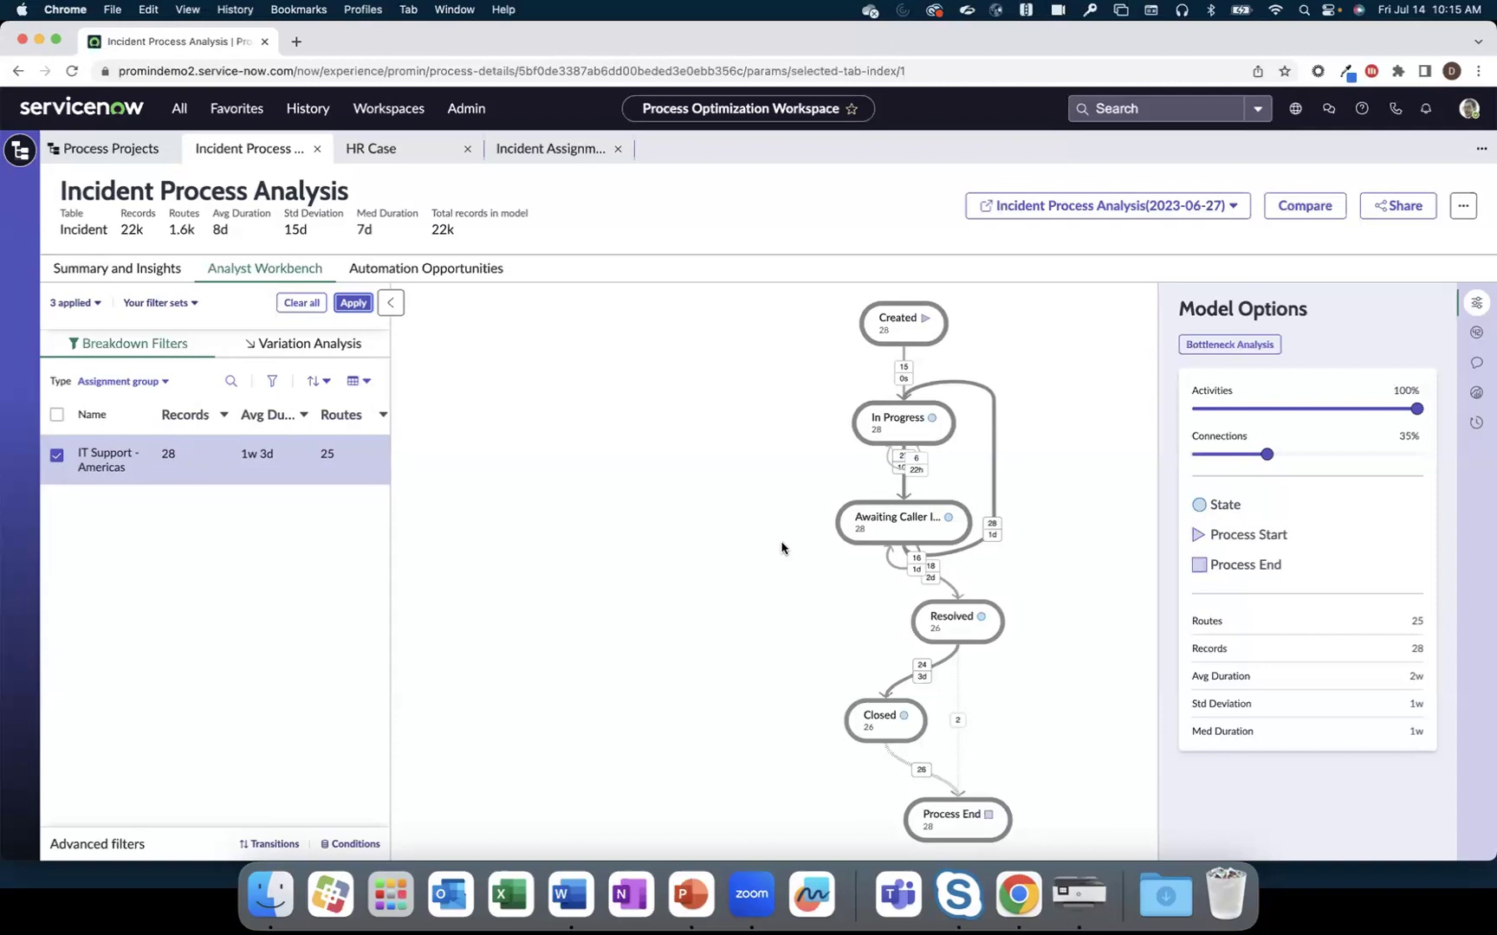
scroll(747, 547, right, 2)
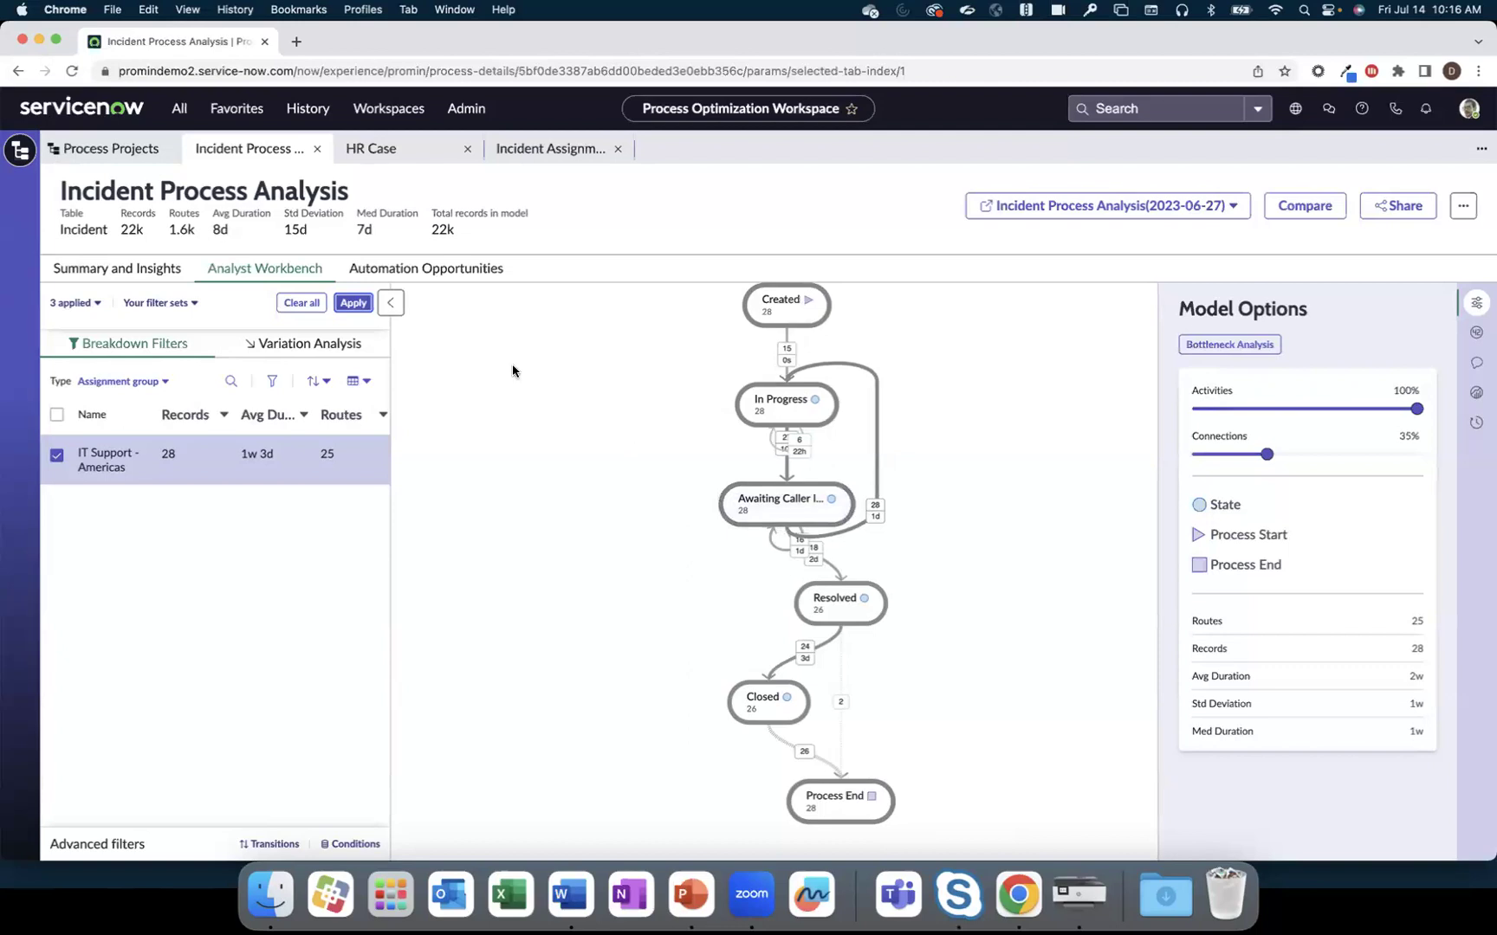
In the HR Case analysis, filter the Work in Progress to Closed Complete transition to durations of 3w 5d - 1y 5mo
click(410, 147)
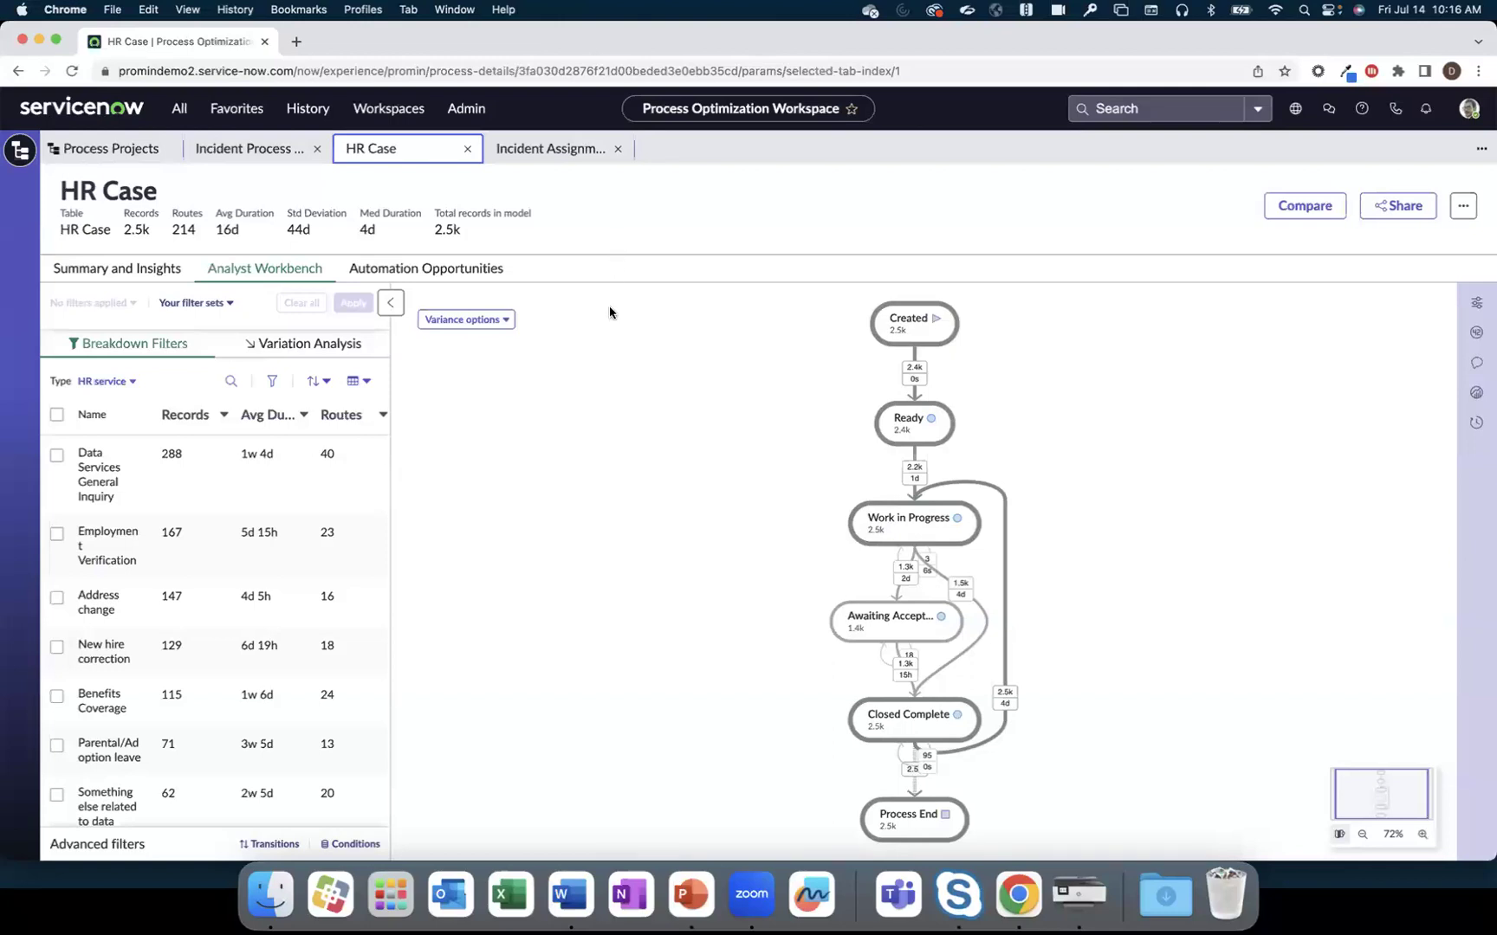
scroll(620, 419, right, 1)
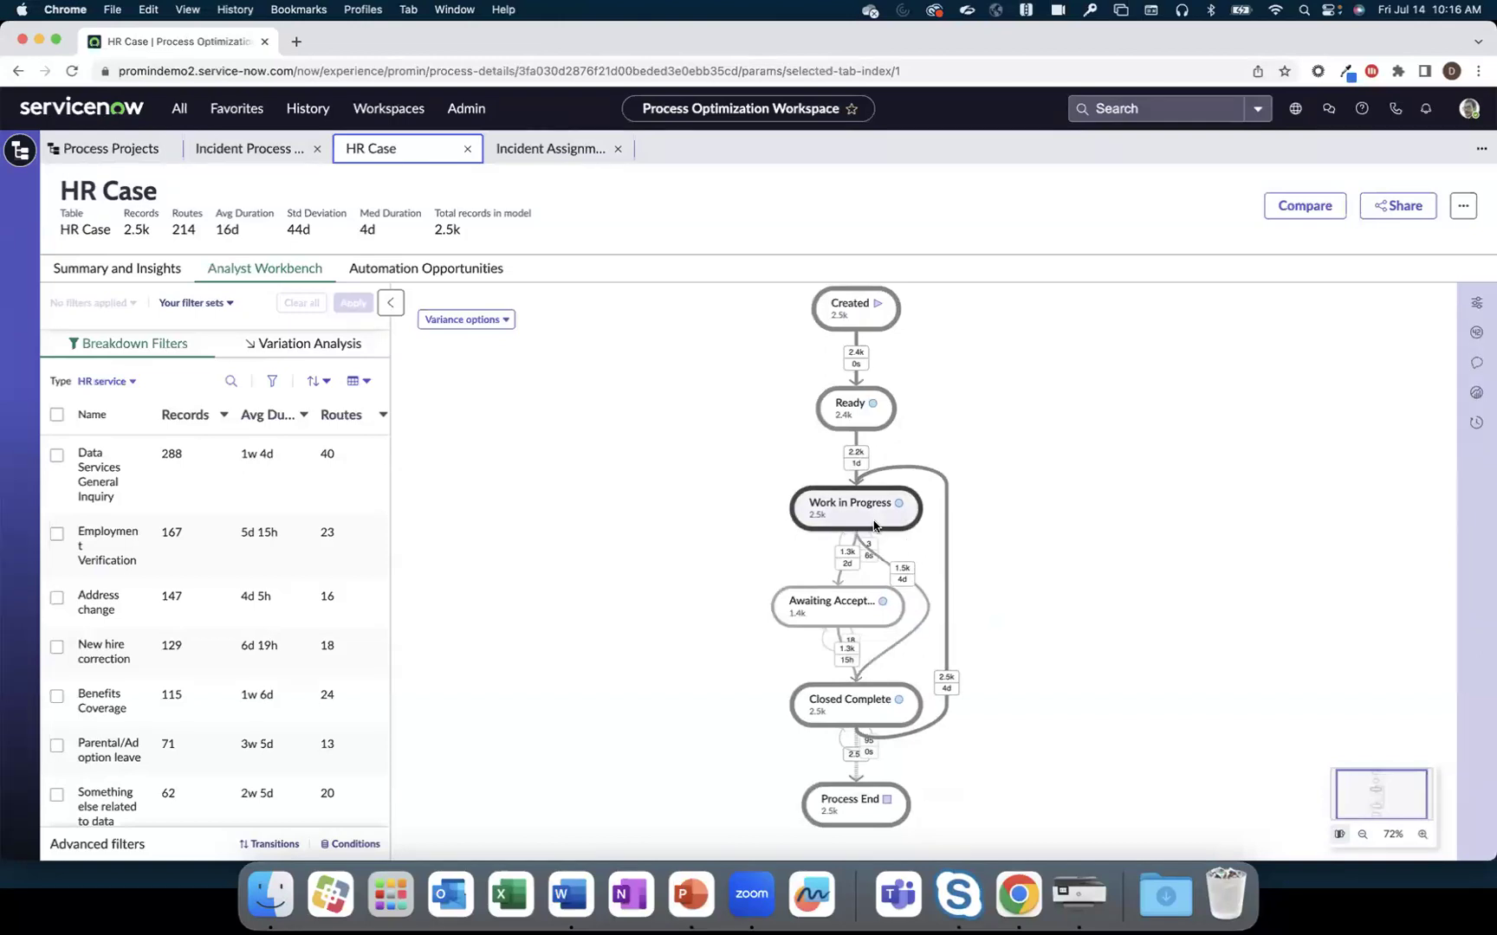
mouse_move(903, 580)
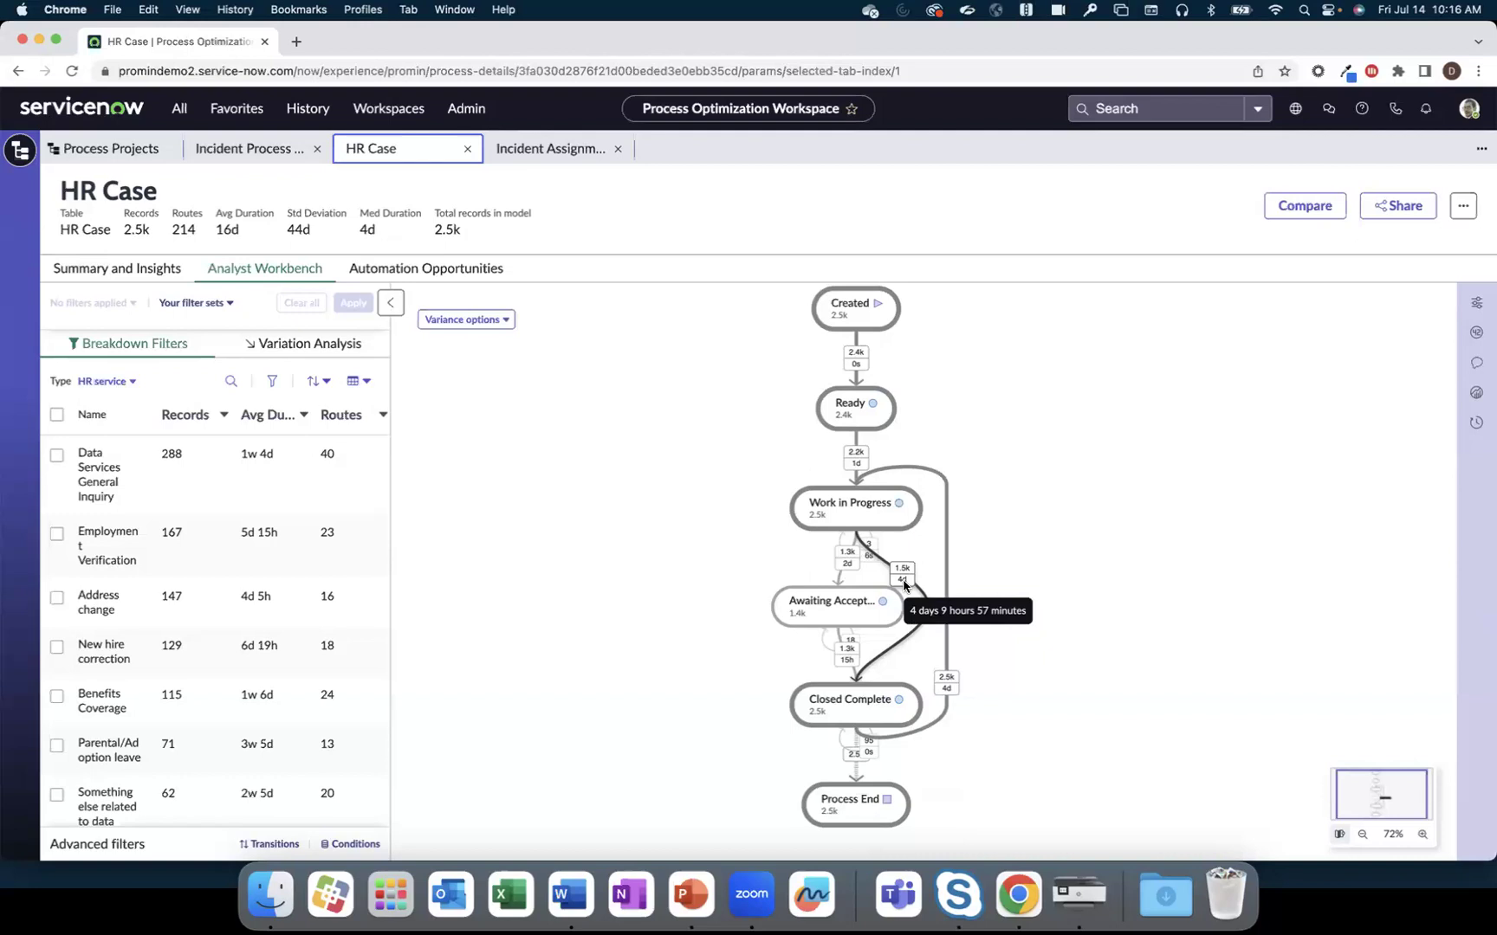
click(903, 586)
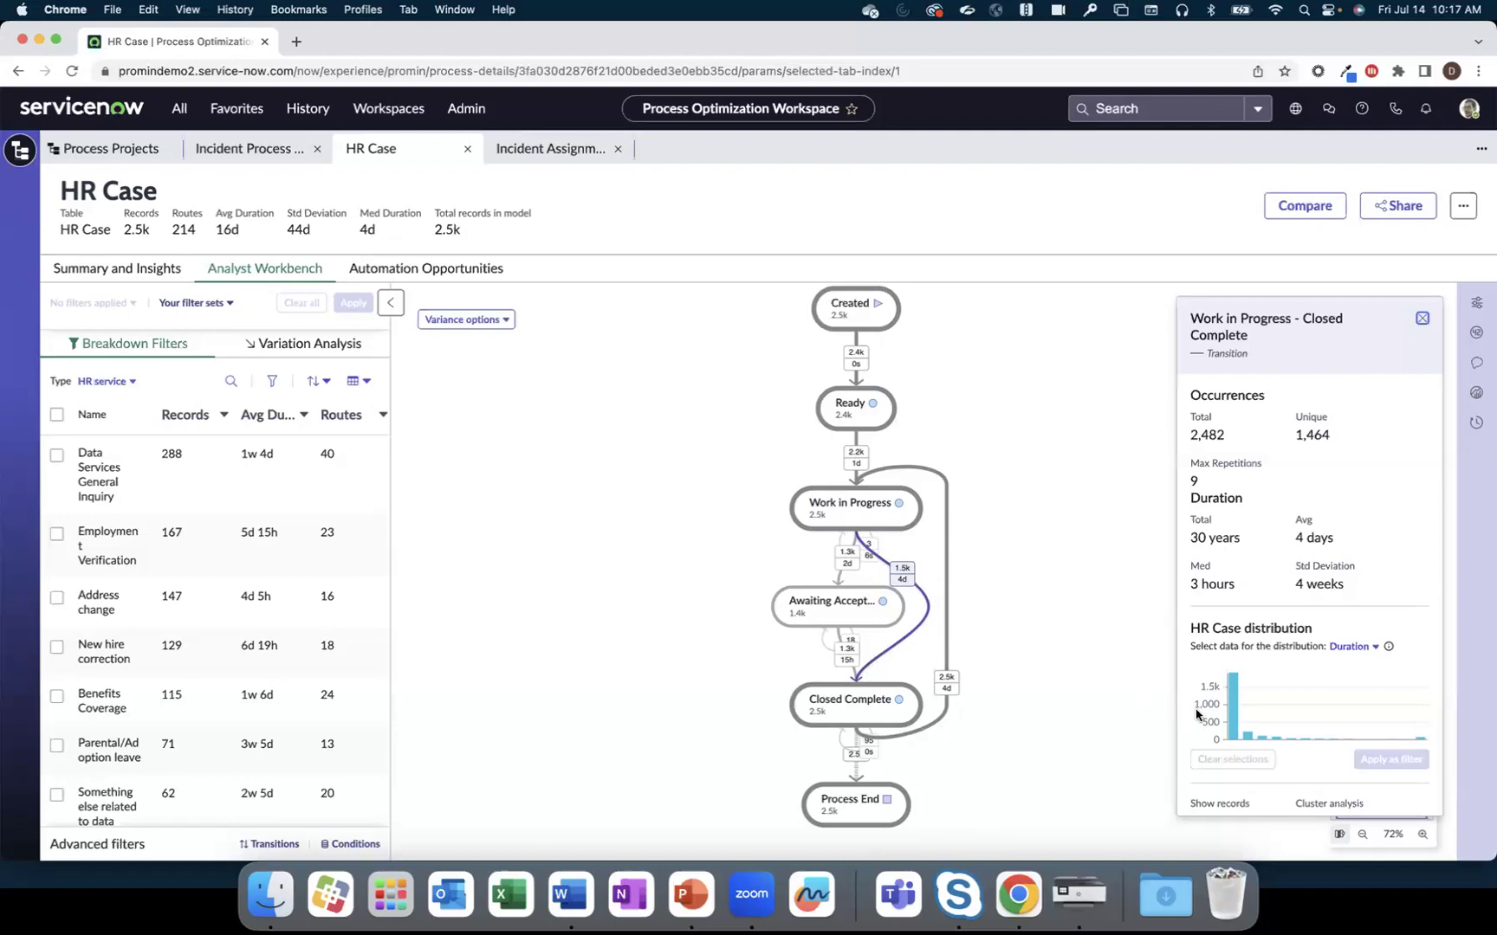
mouse_move(1234, 720)
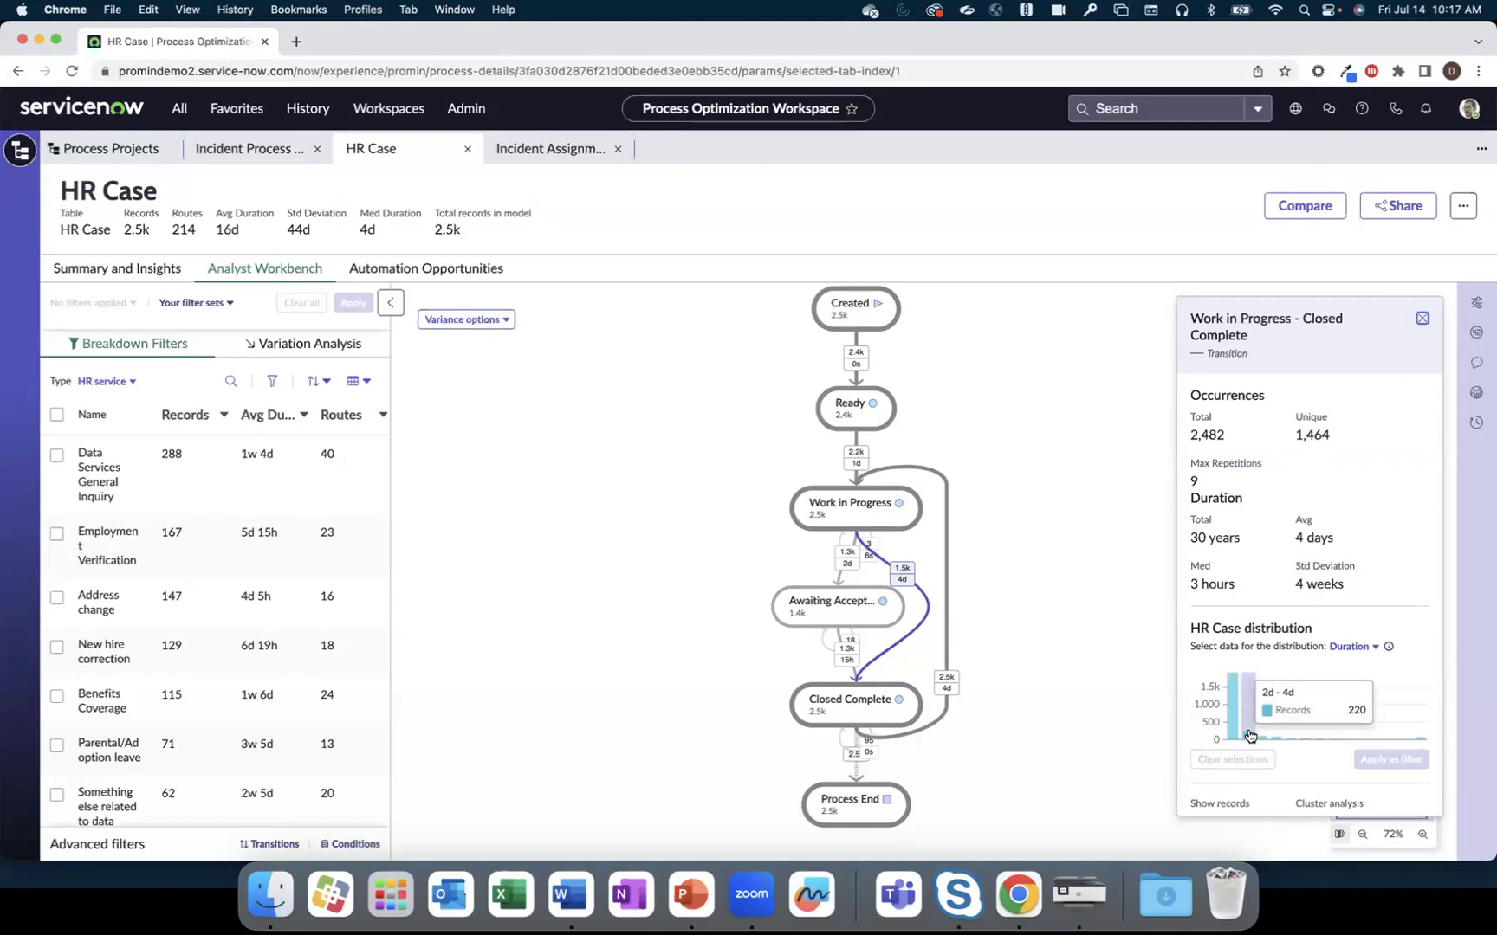
click(1420, 735)
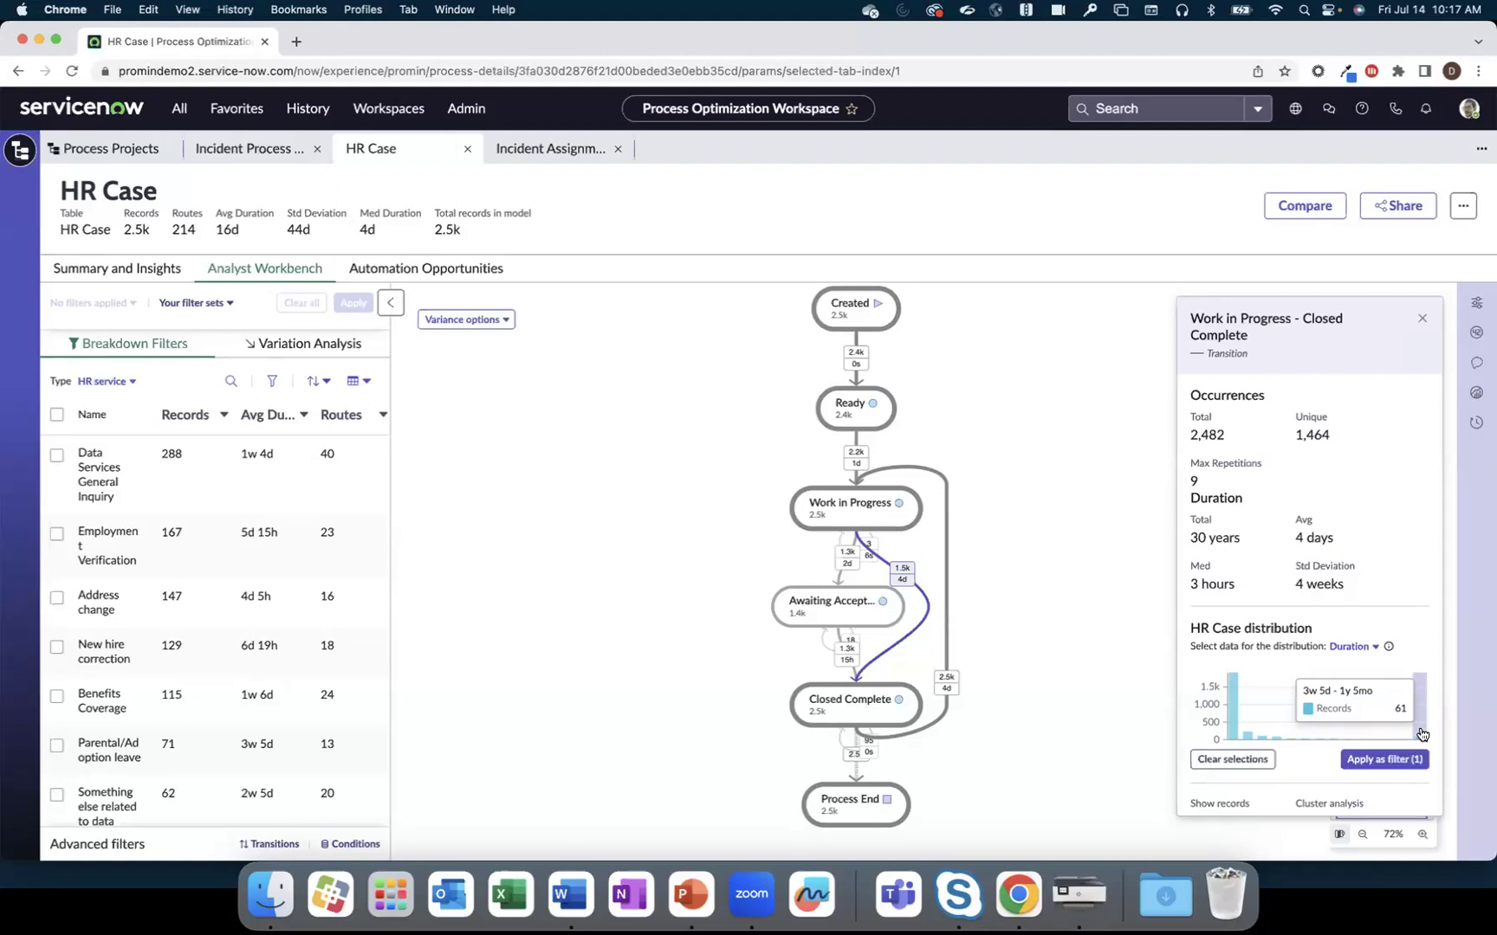
click(1382, 761)
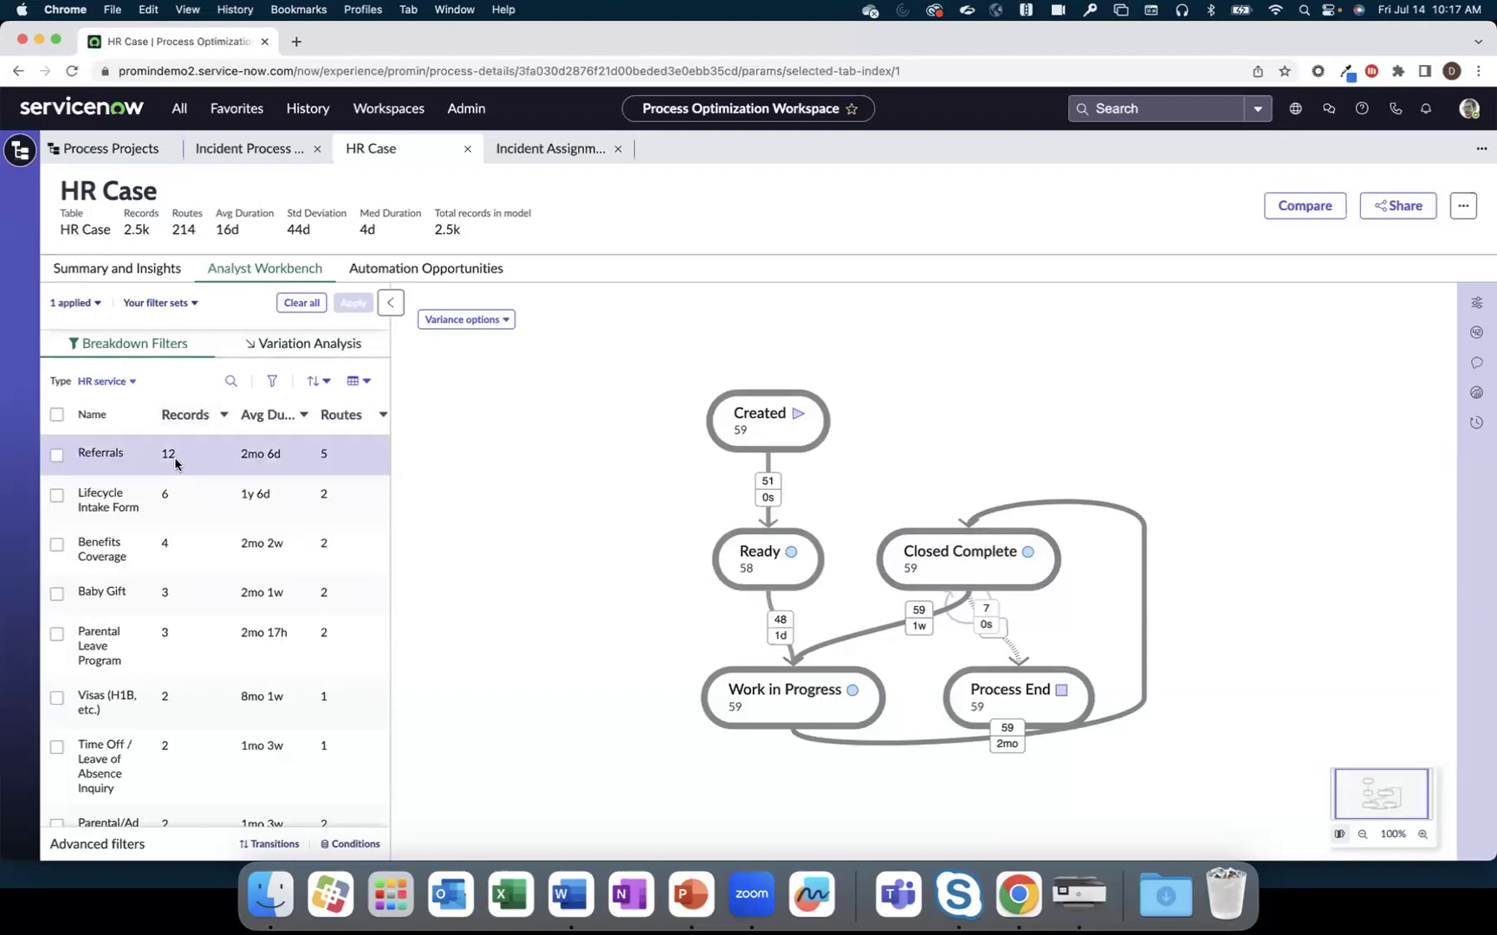
Filter the HR cases to the Referrals HR service and check the transition durations around Work in Progress and Closed Complete
click(56, 455)
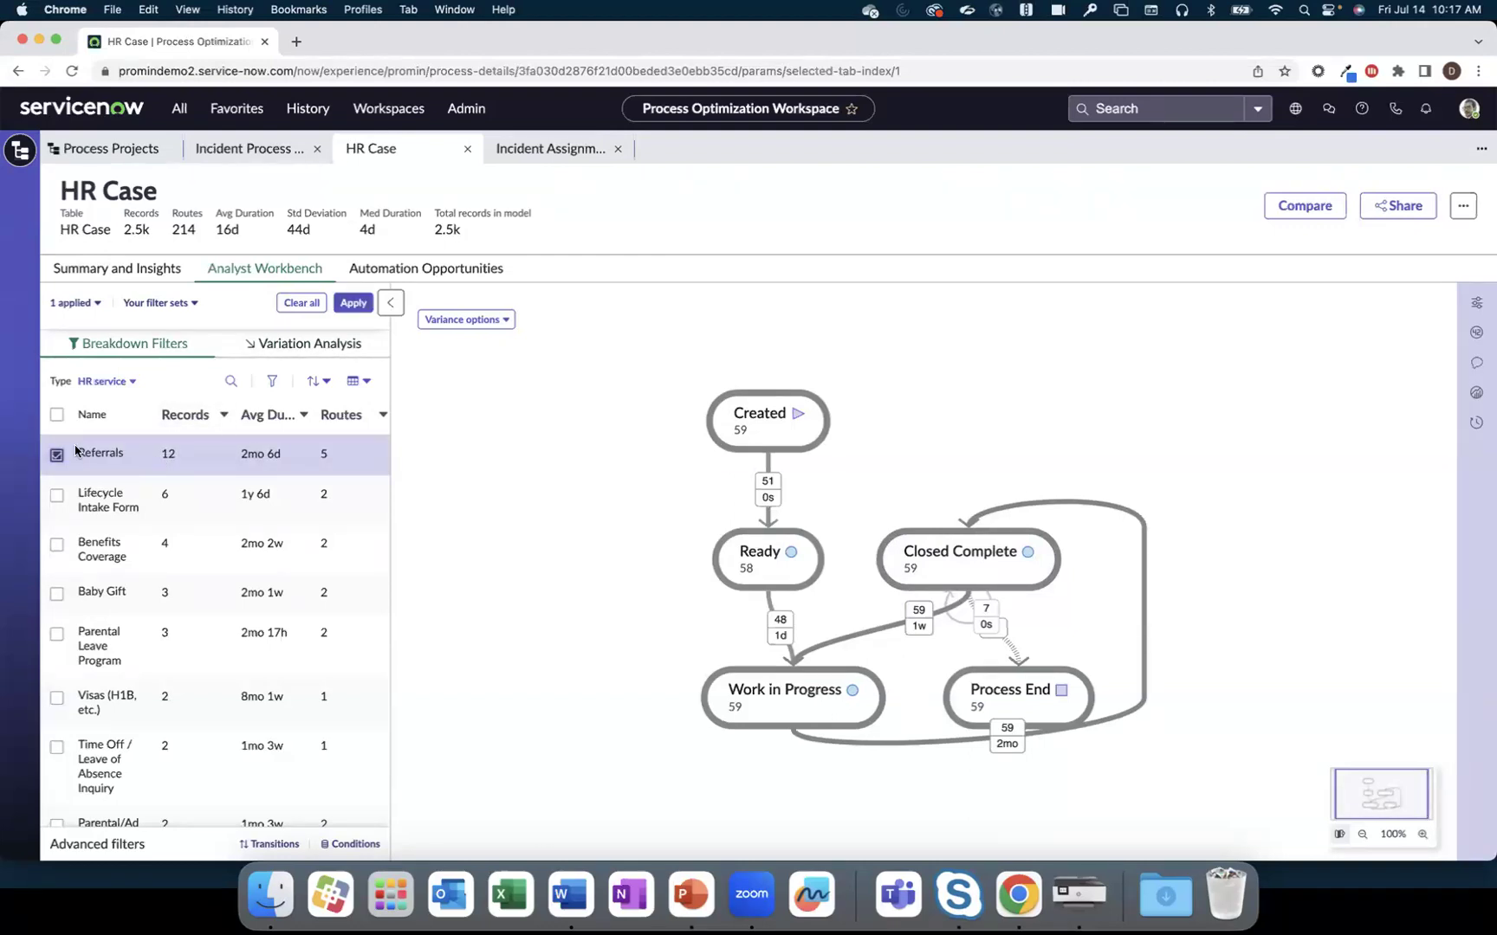
click(352, 303)
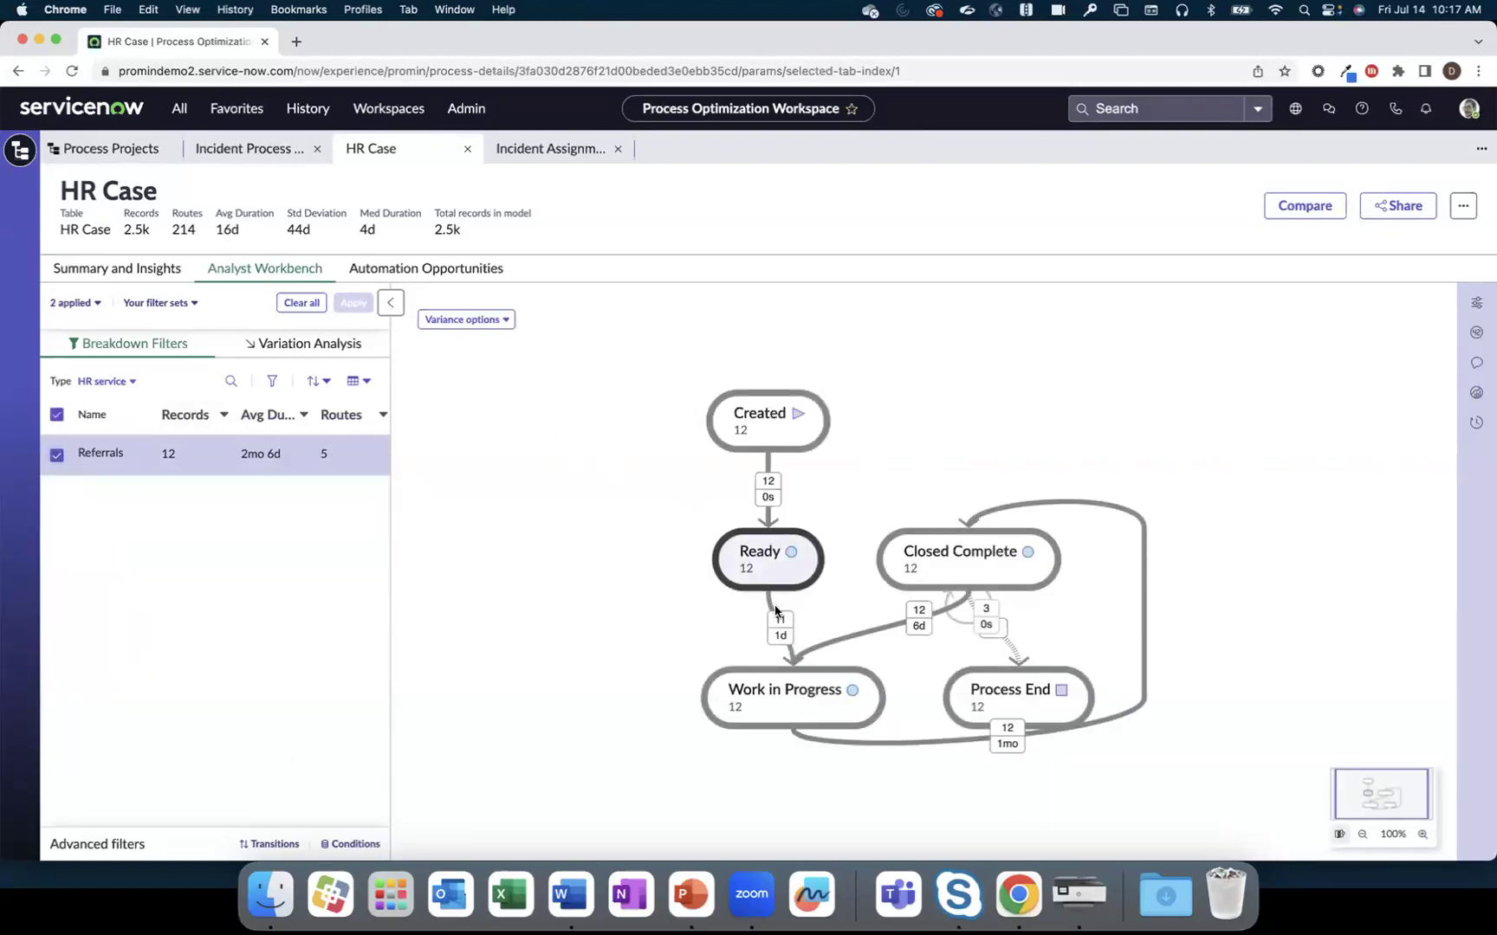
mouse_move(1011, 749)
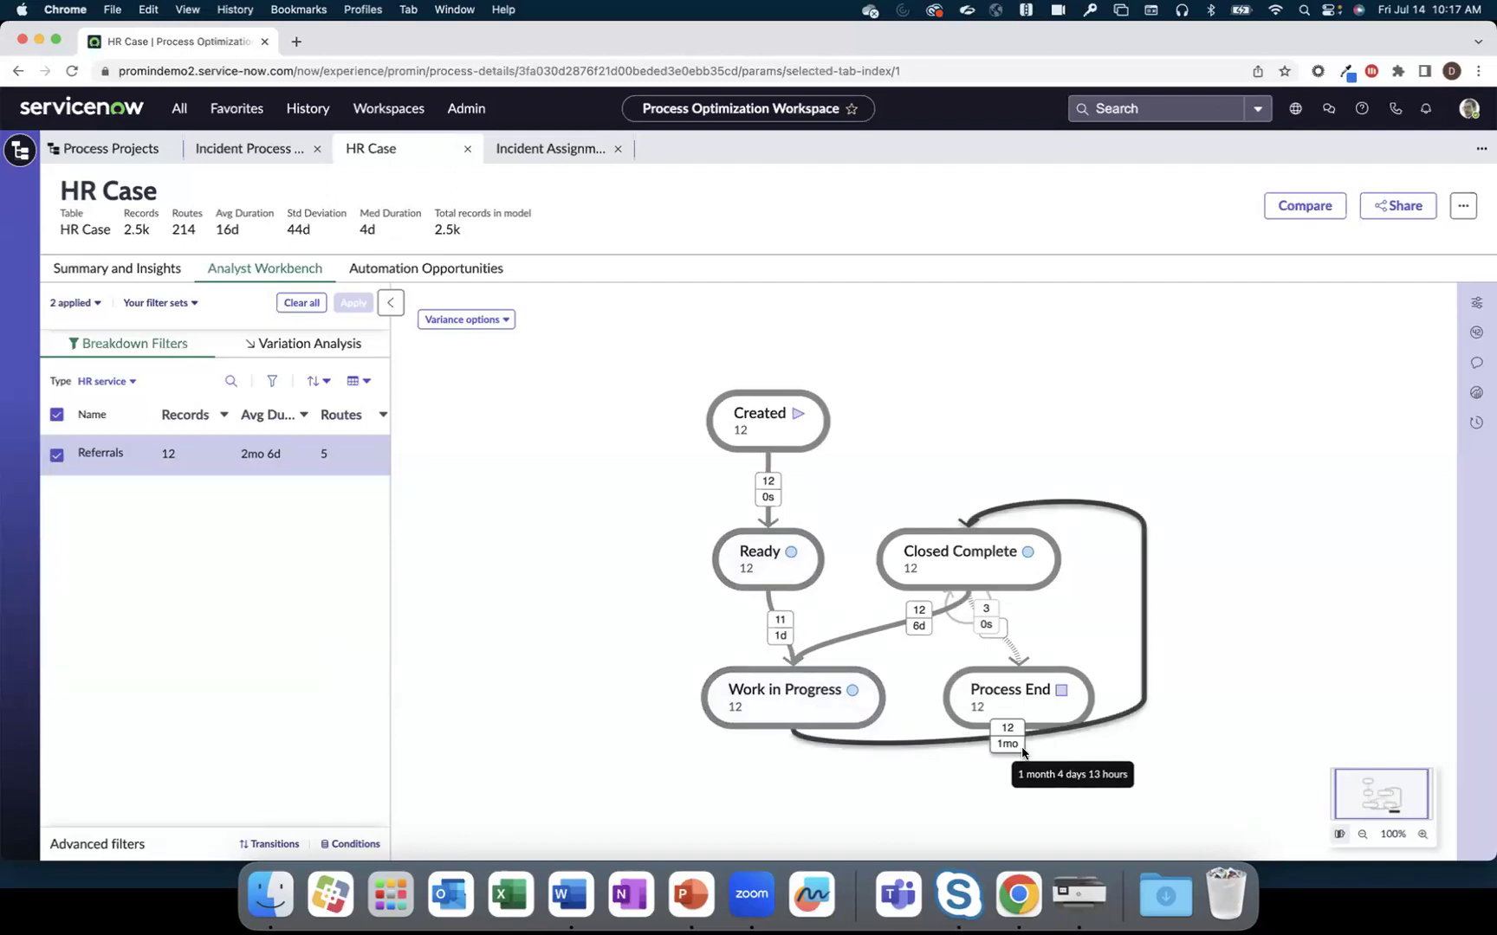
mouse_move(917, 635)
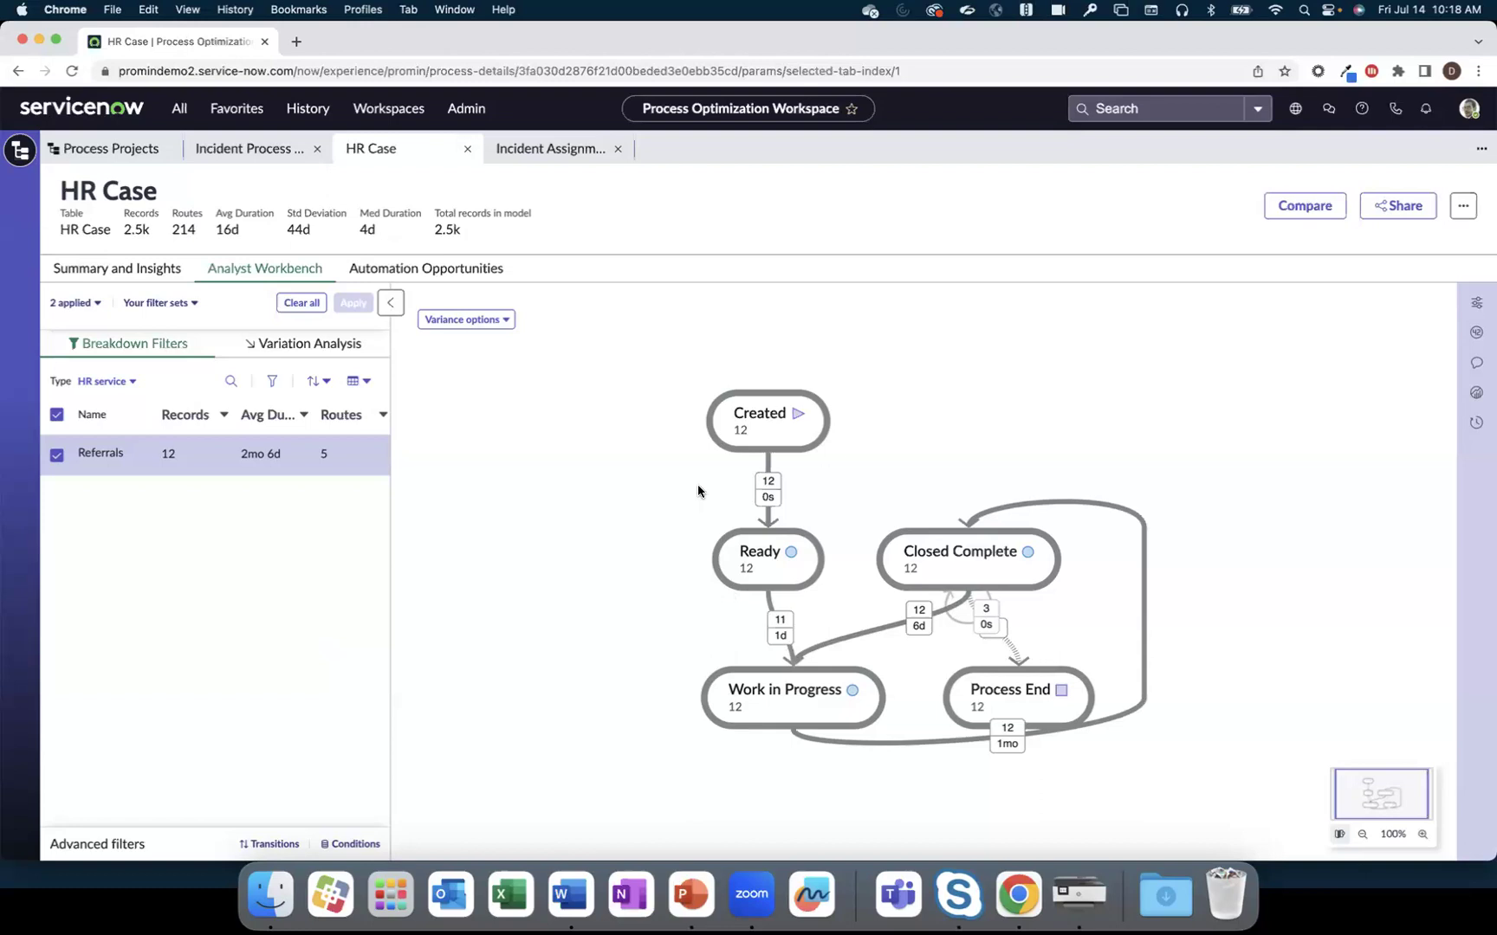
In the Incident Assignment Group Analysis, open the multihop finding on incidents going through two or more reassignments as a process map
click(547, 146)
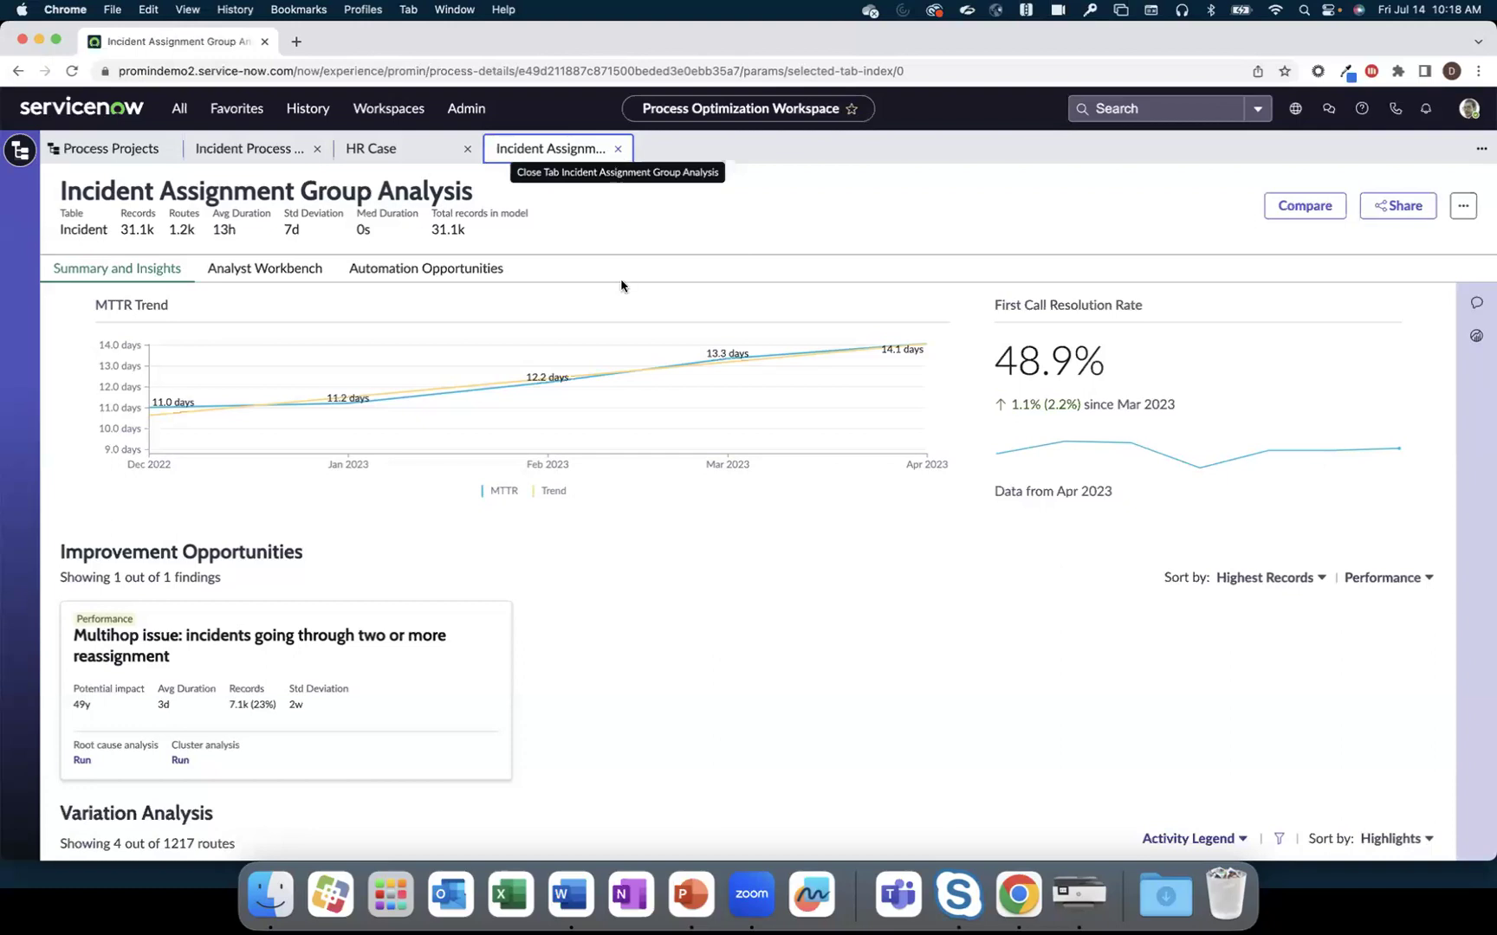
scroll(551, 469, down, 1)
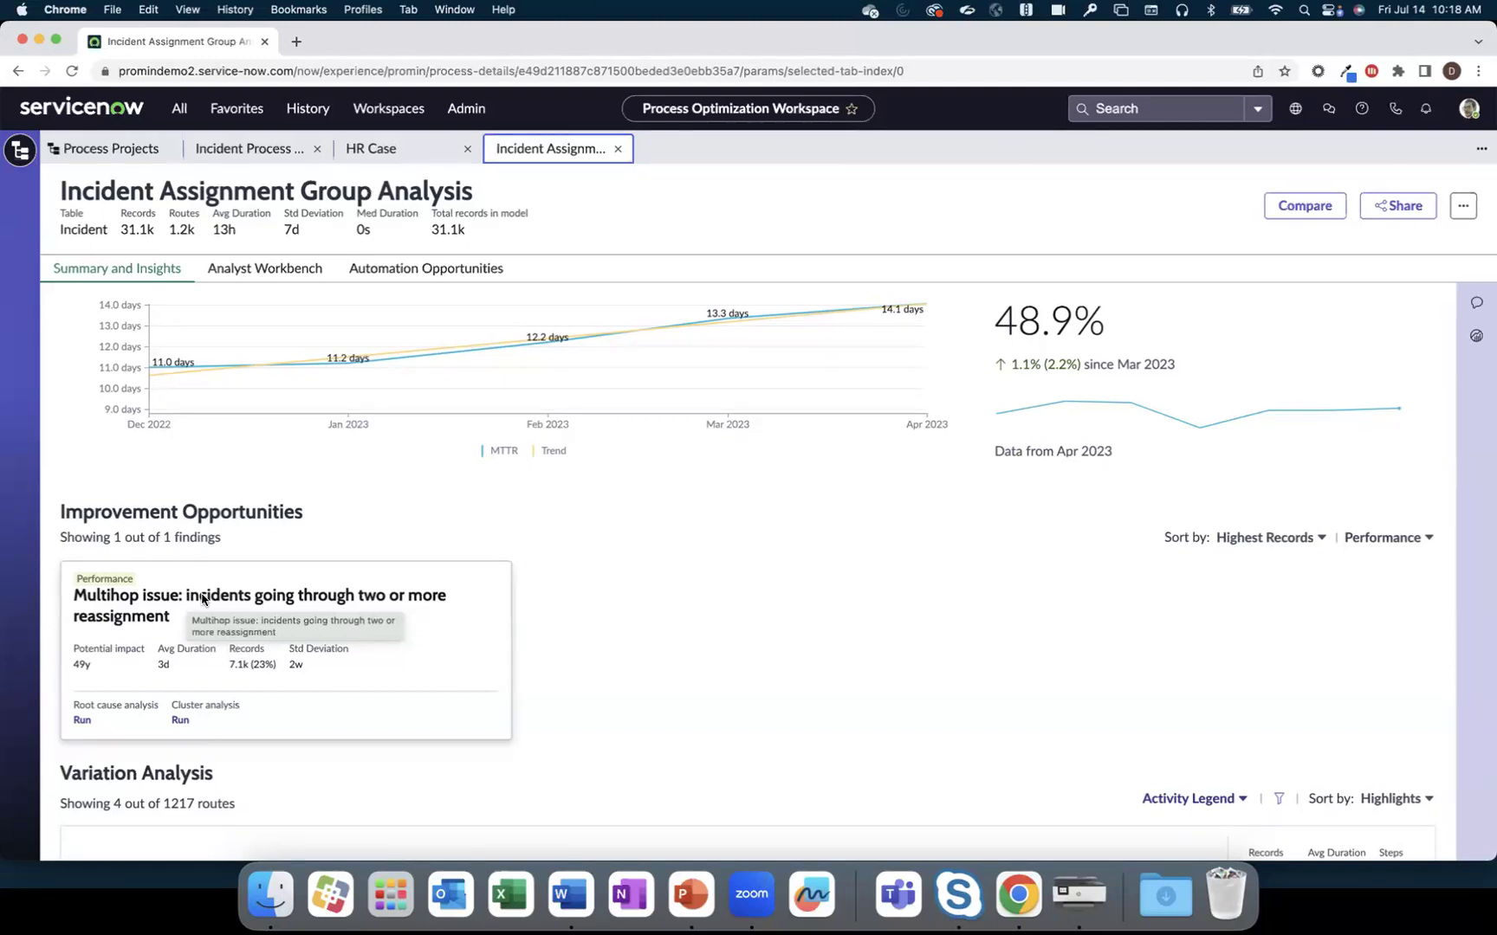
click(202, 597)
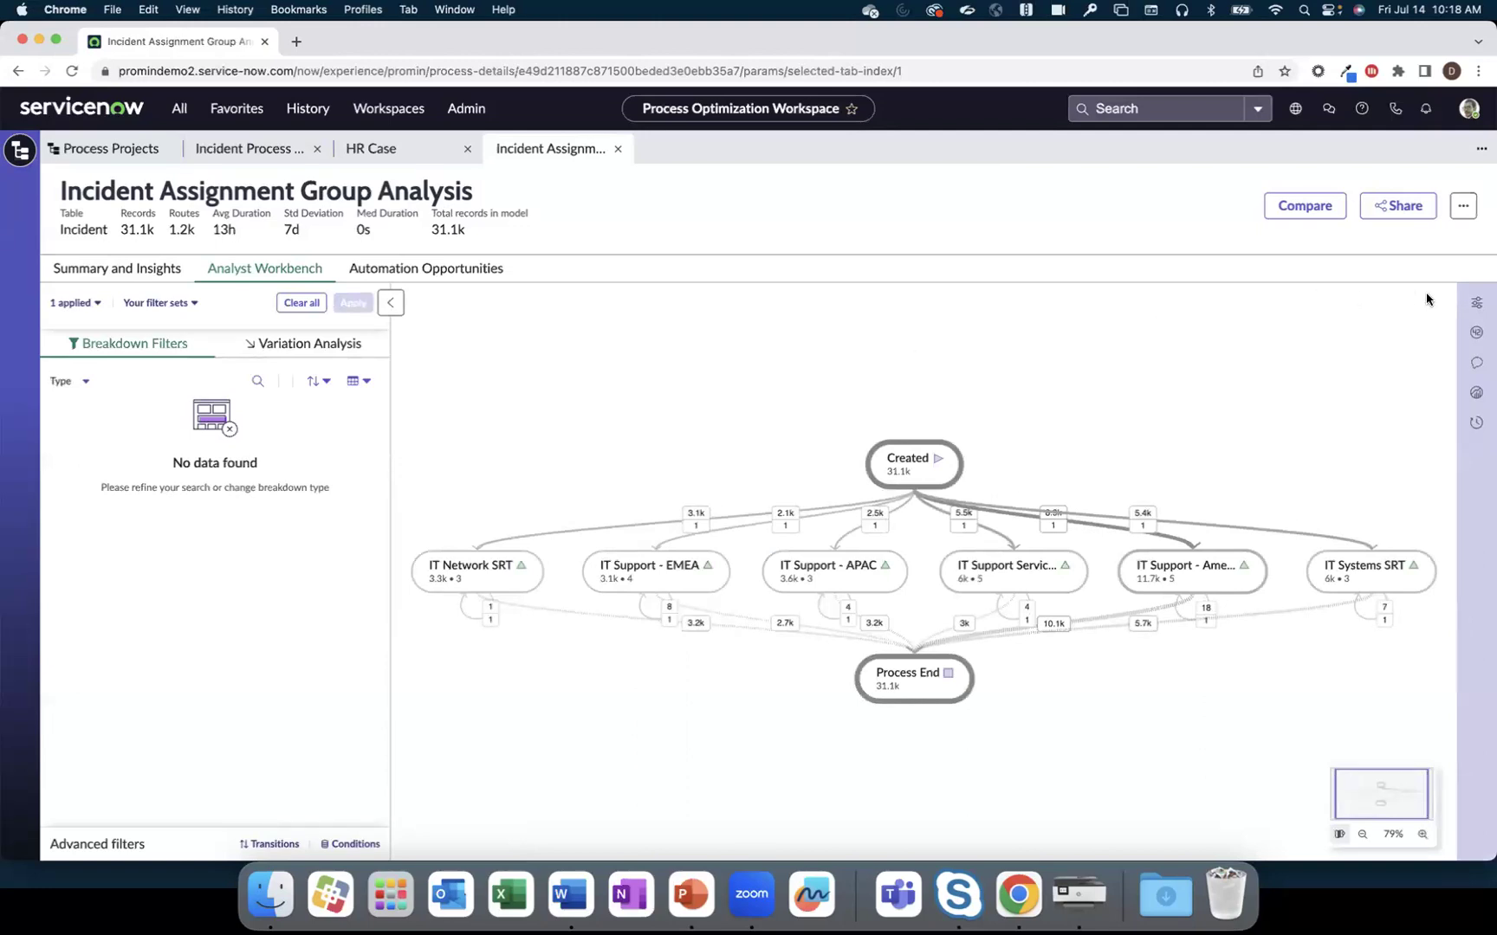
Show 40% of the map's connections and open the transition from IT Support Service Desk Level 1 to IT Support - Americas
click(1475, 301)
drag(1232, 455, 1277, 456)
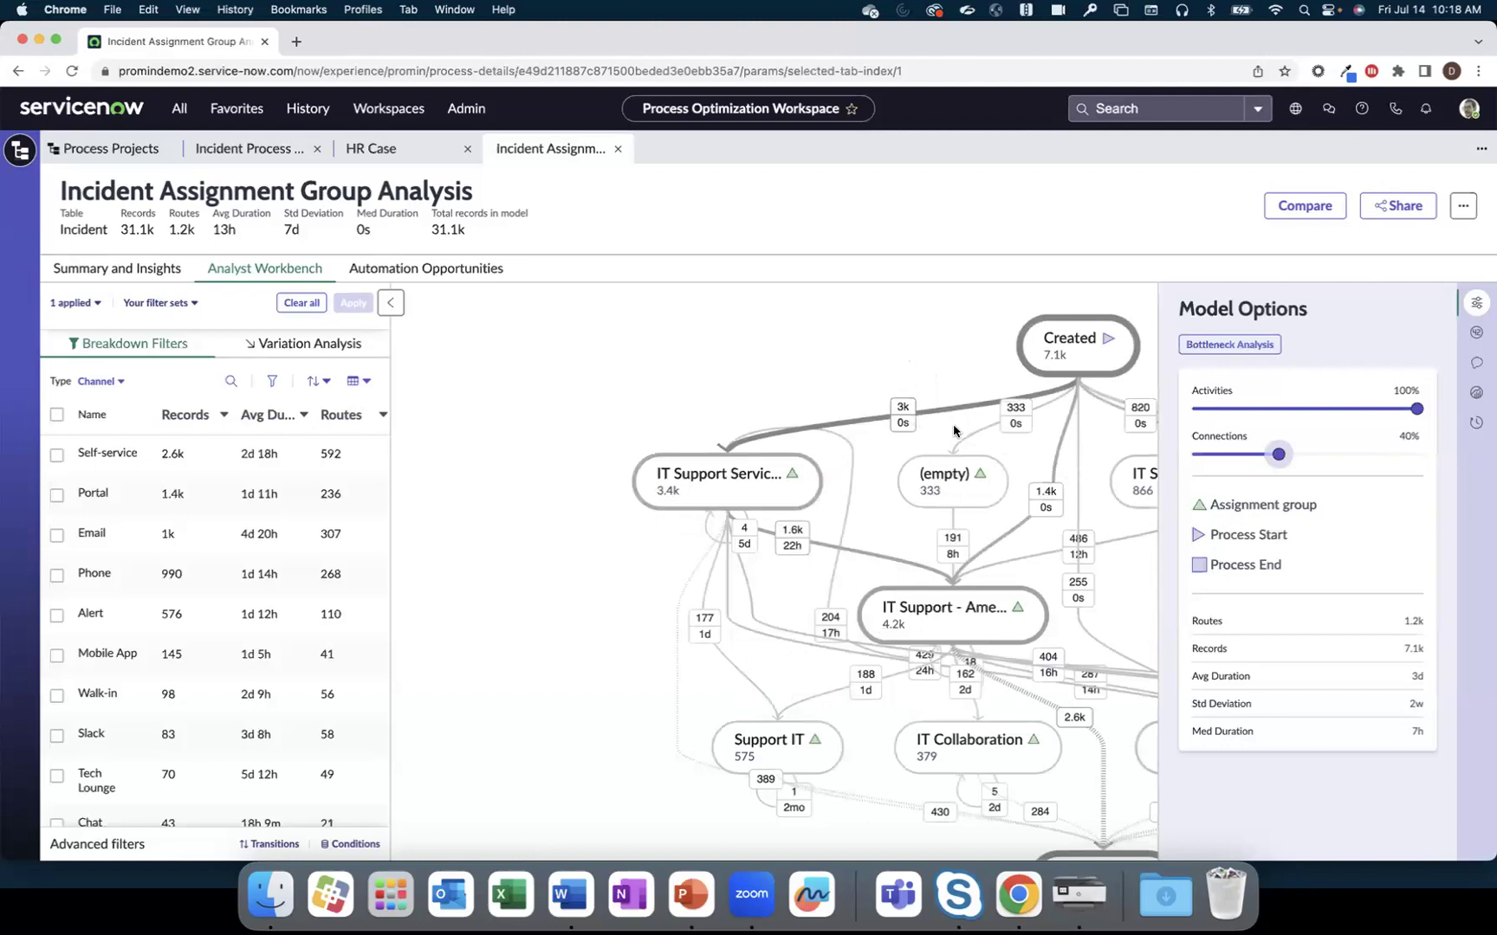
mouse_move(788, 543)
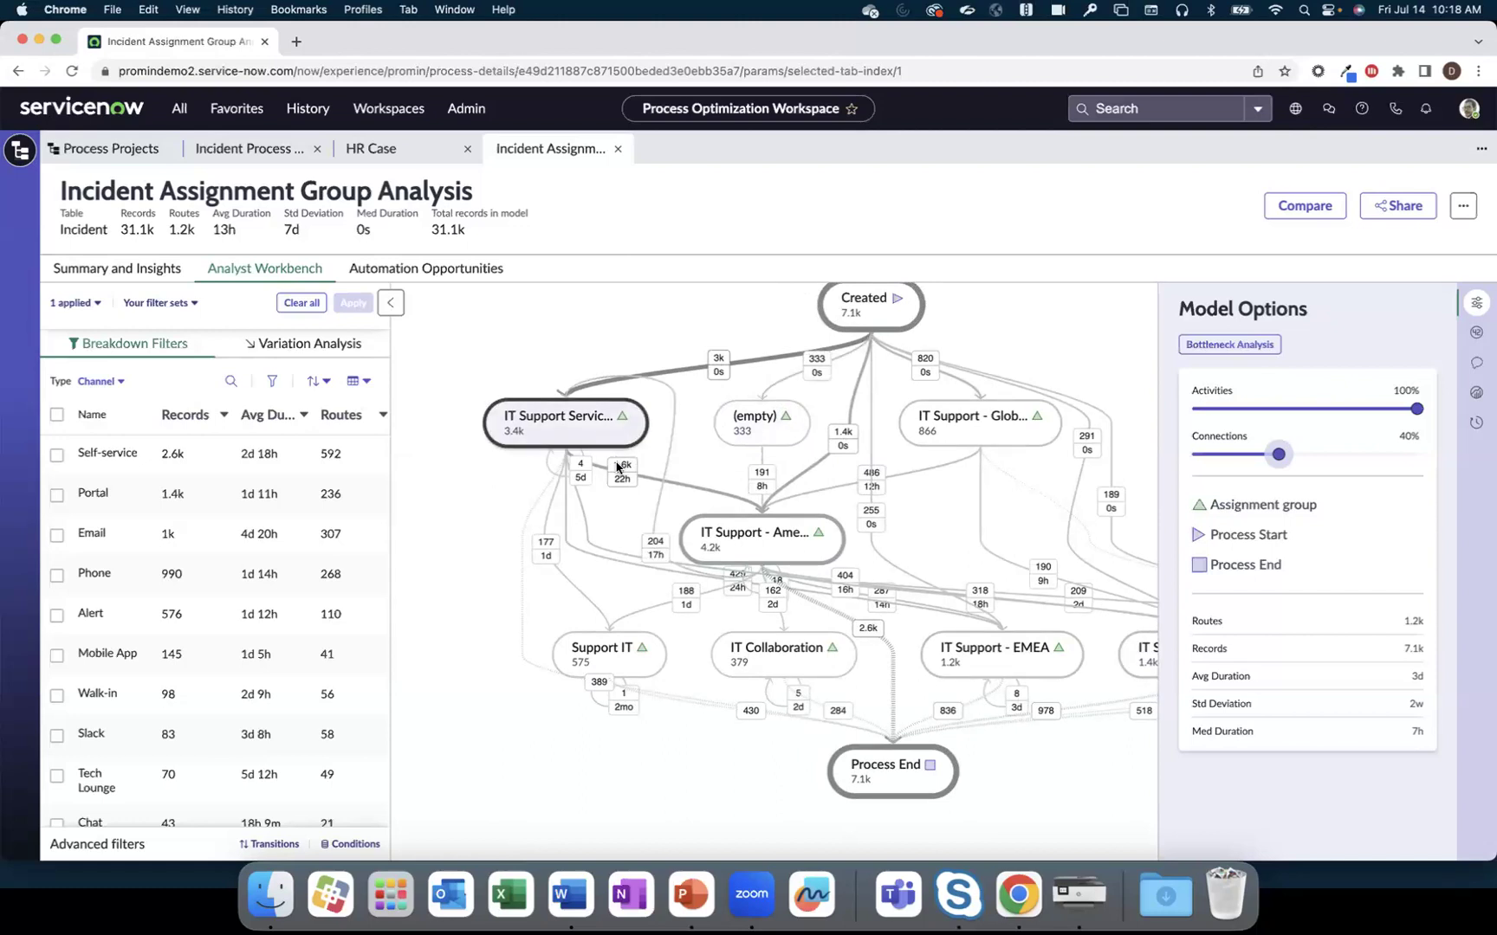
mouse_move(627, 478)
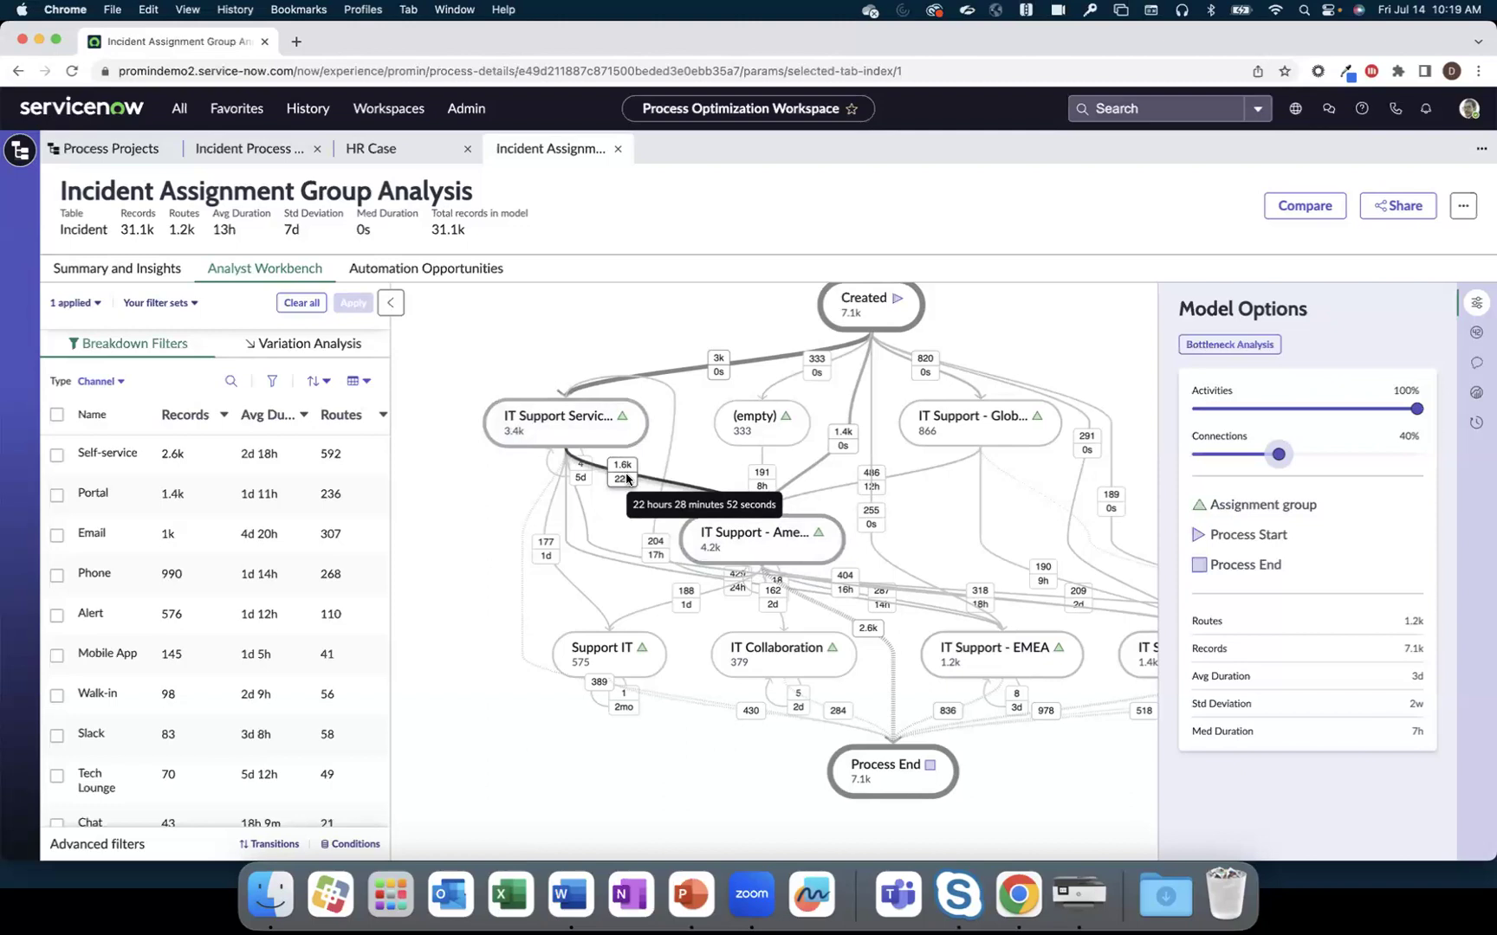
click(627, 478)
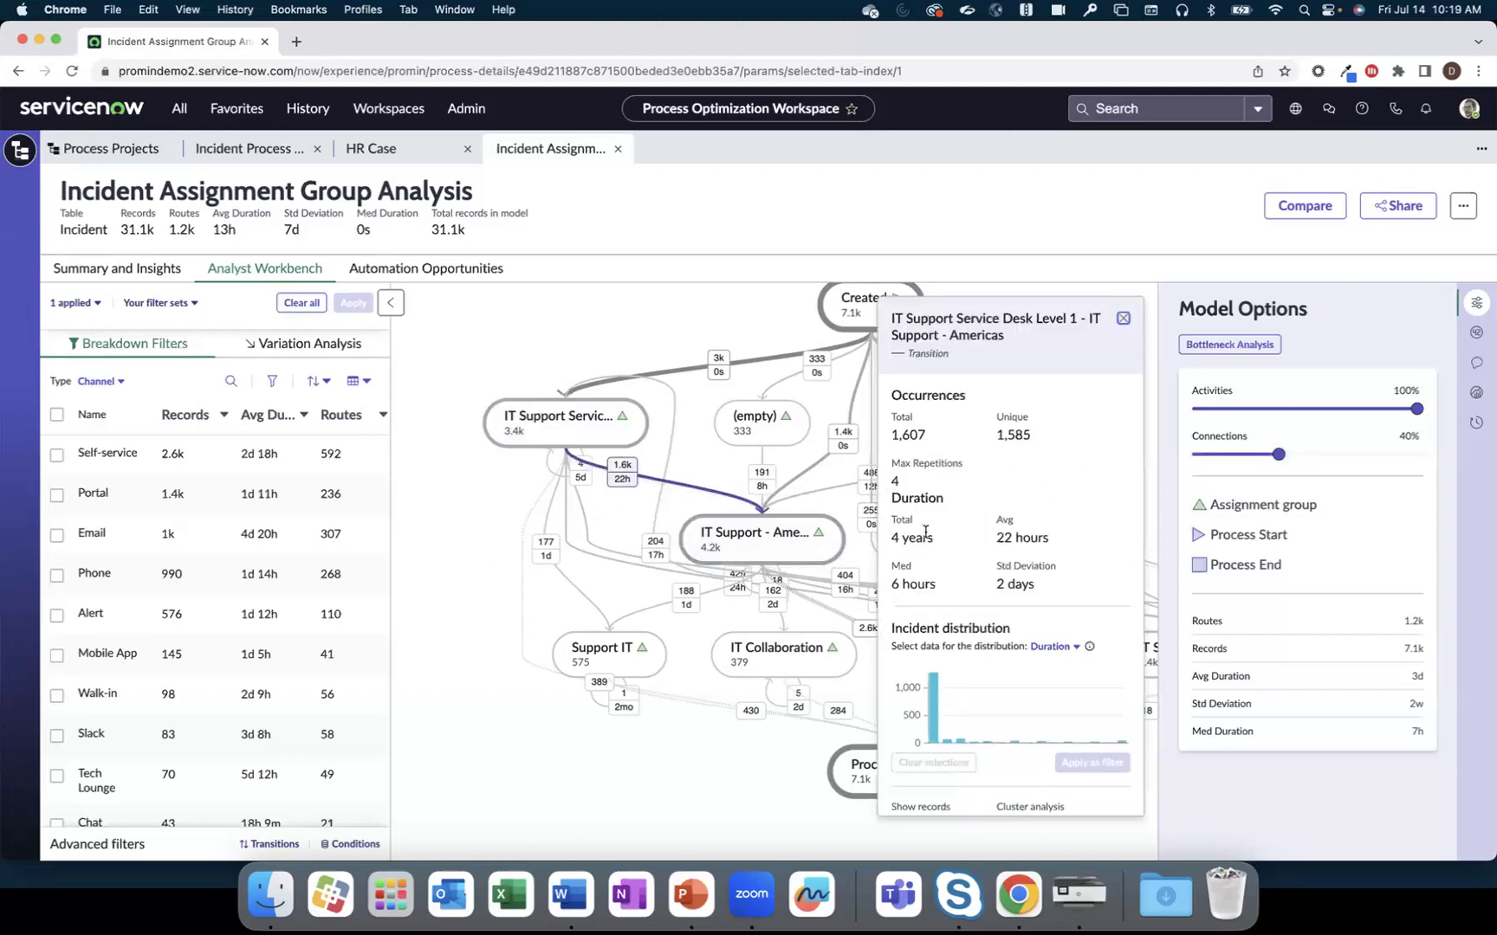
Check the transition's total duration and view its incident distribution by Repetitions, returning it to Duration
mouse_move(925, 533)
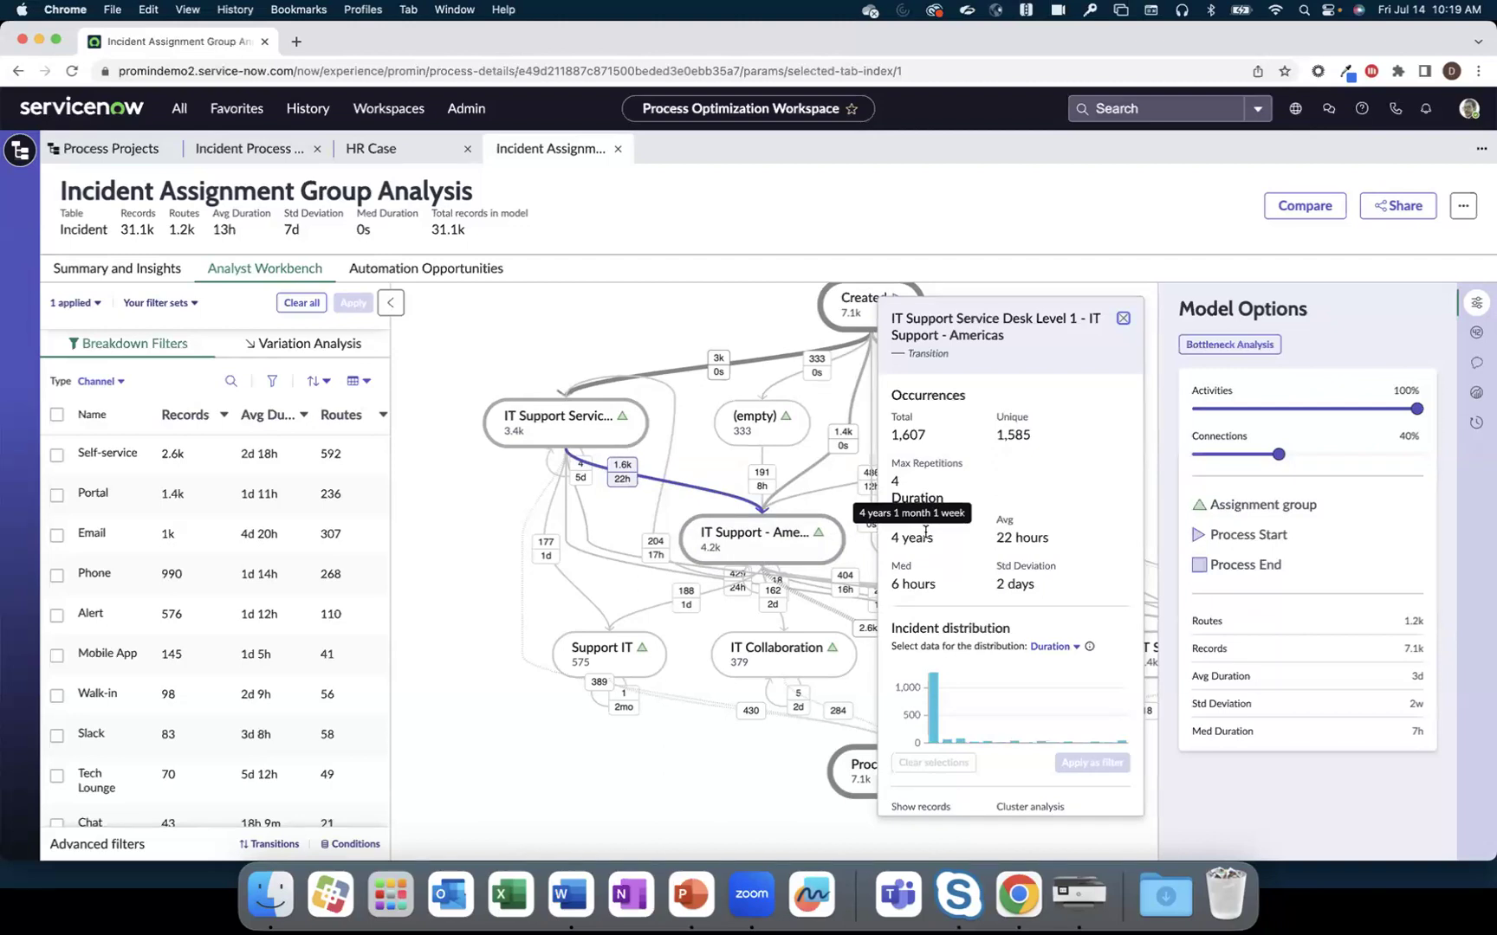
click(1051, 647)
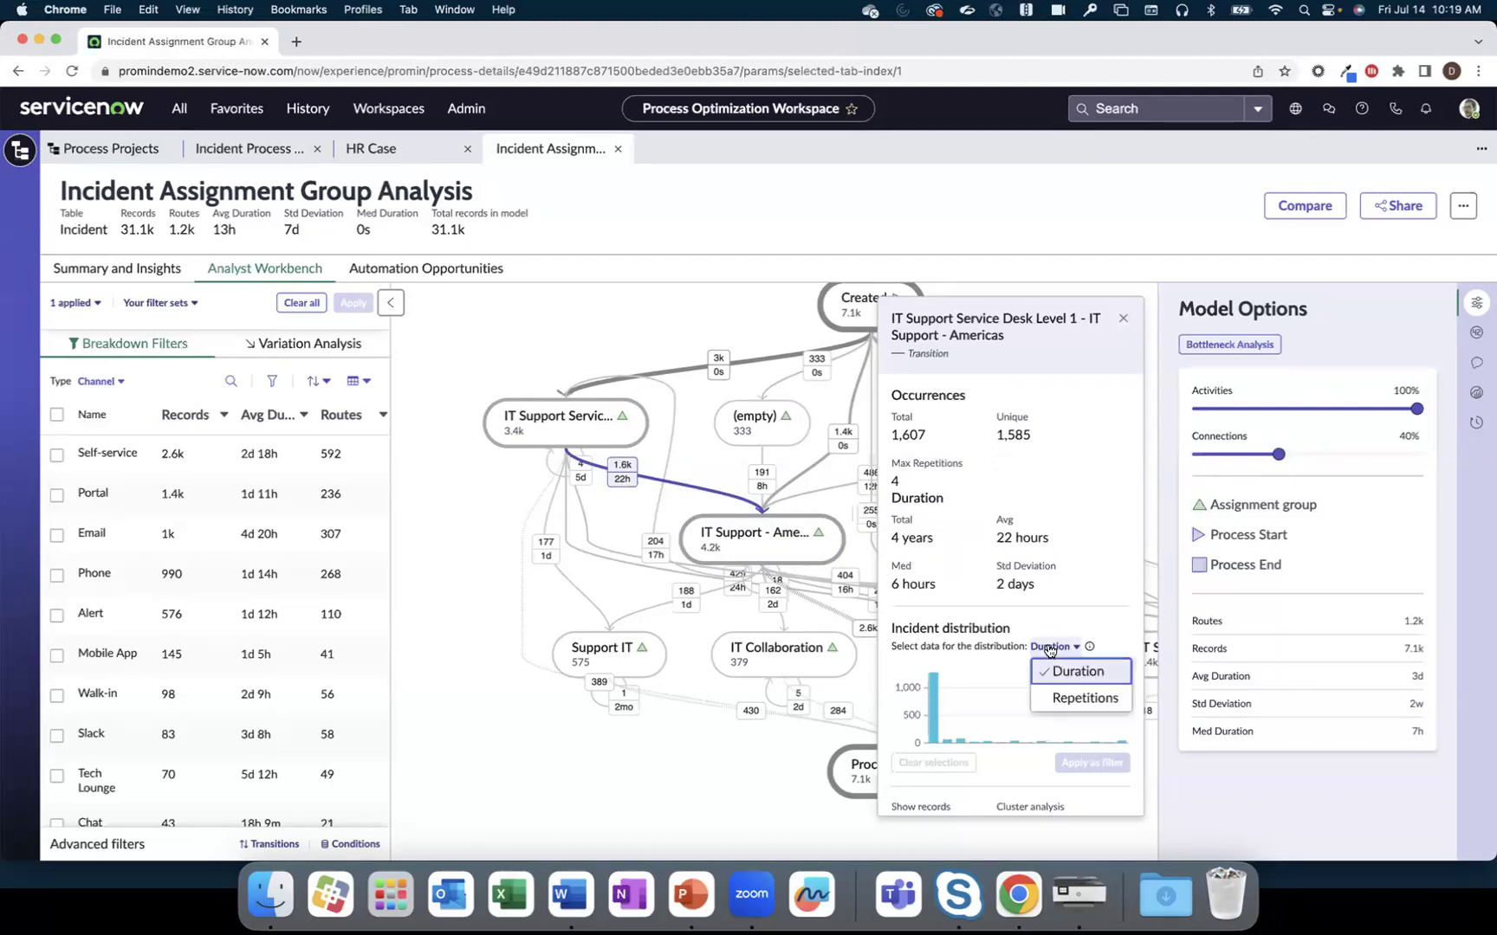
click(1079, 697)
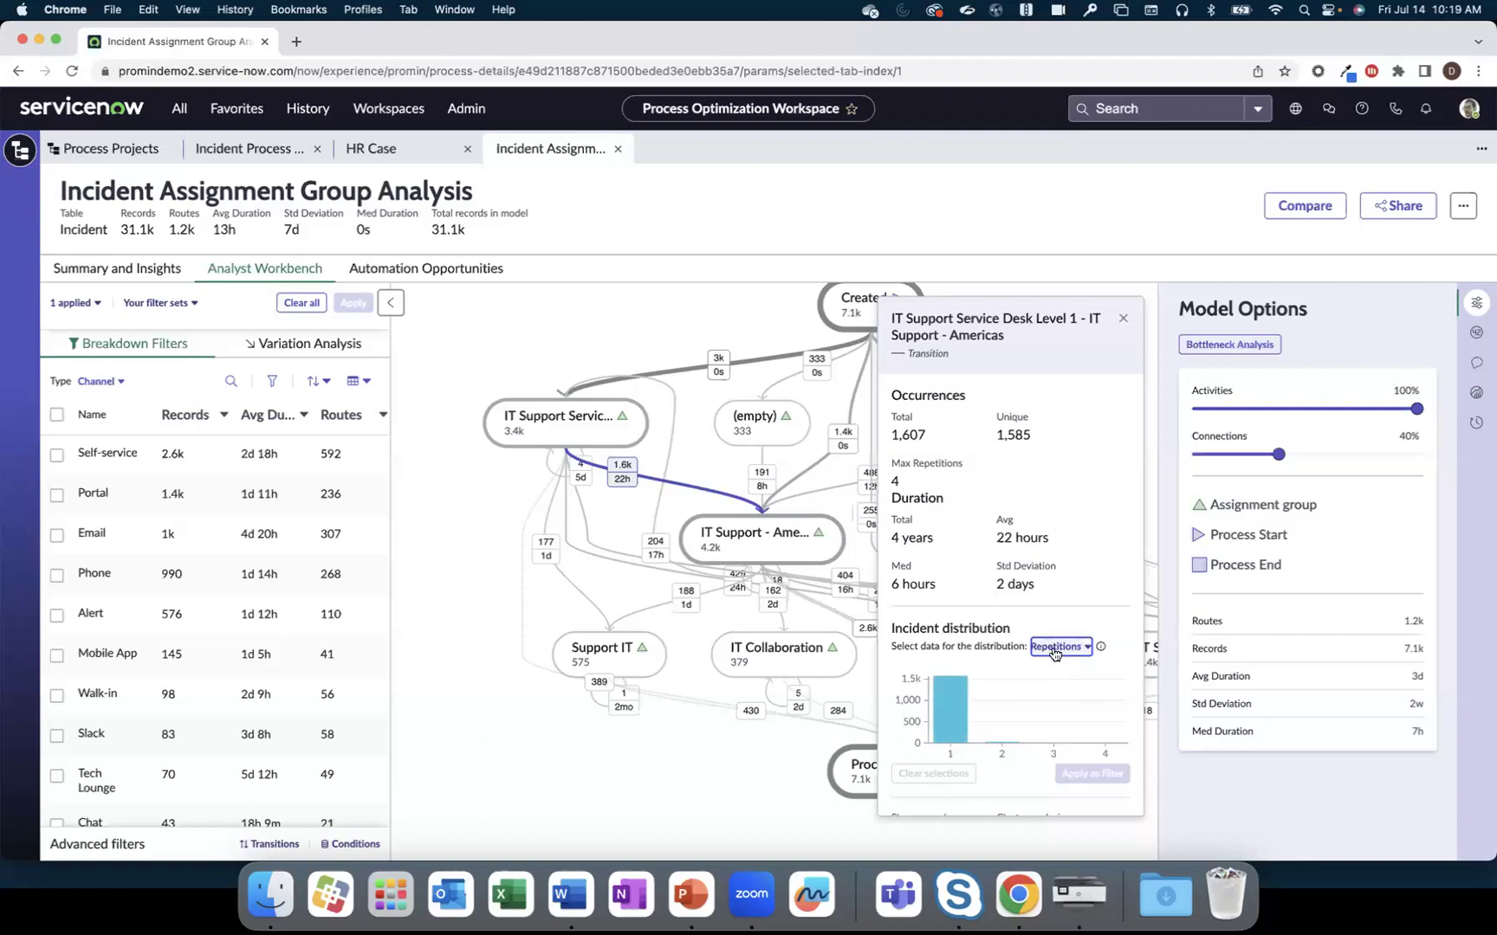
mouse_move(1093, 725)
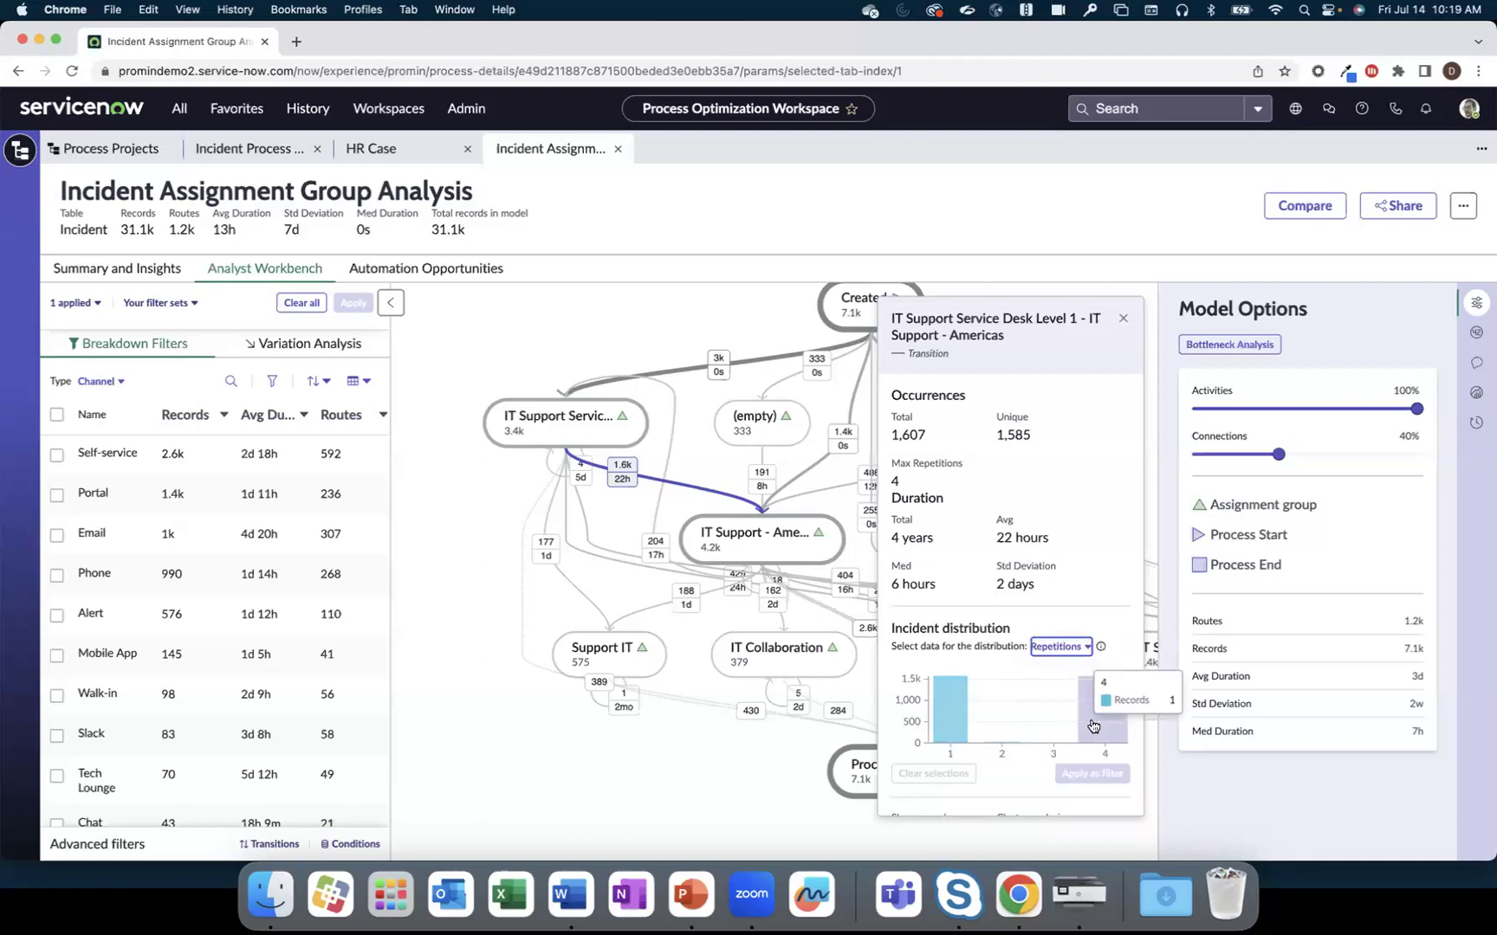
click(1058, 648)
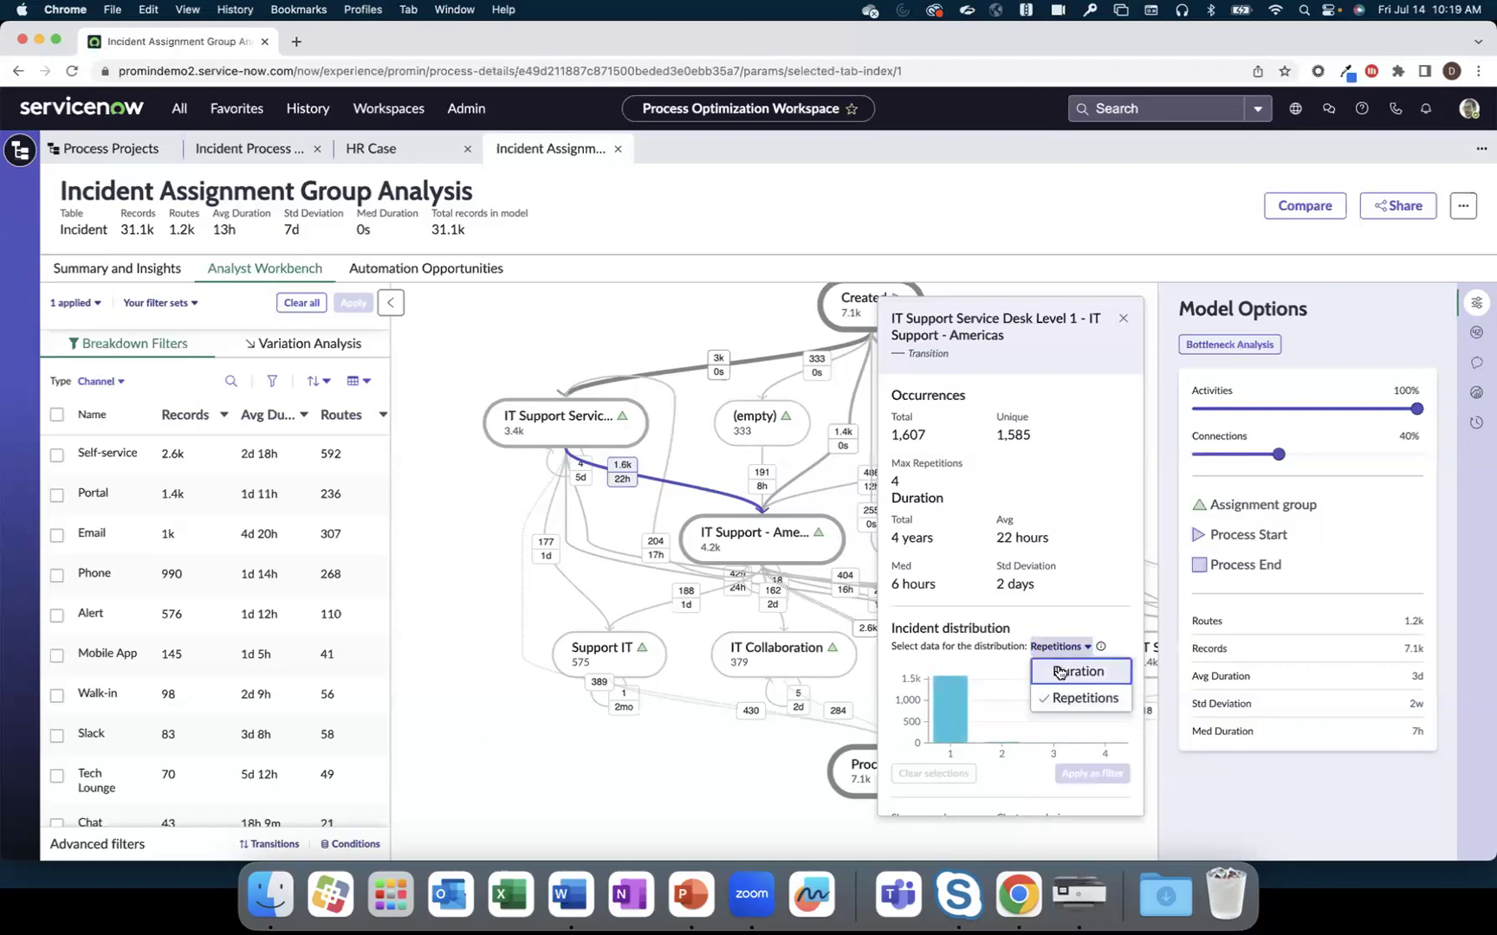
click(1058, 672)
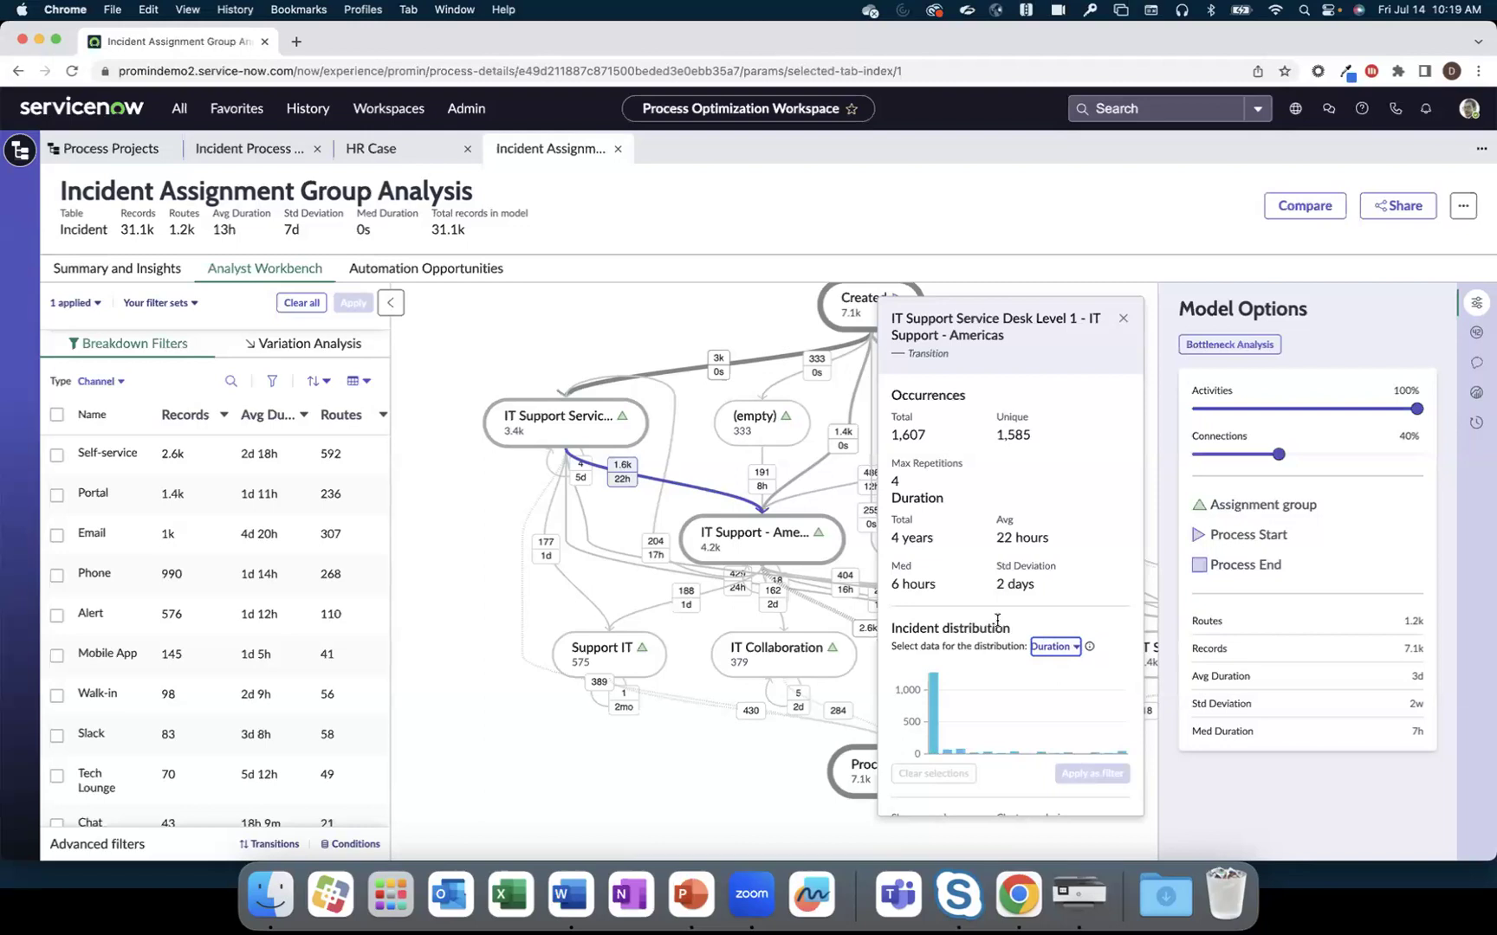
Filter the transition from IT Support Service Desk Level 1 to IT Support - Americas to all durations from 3d up to 1mo 5d
mouse_move(1018, 736)
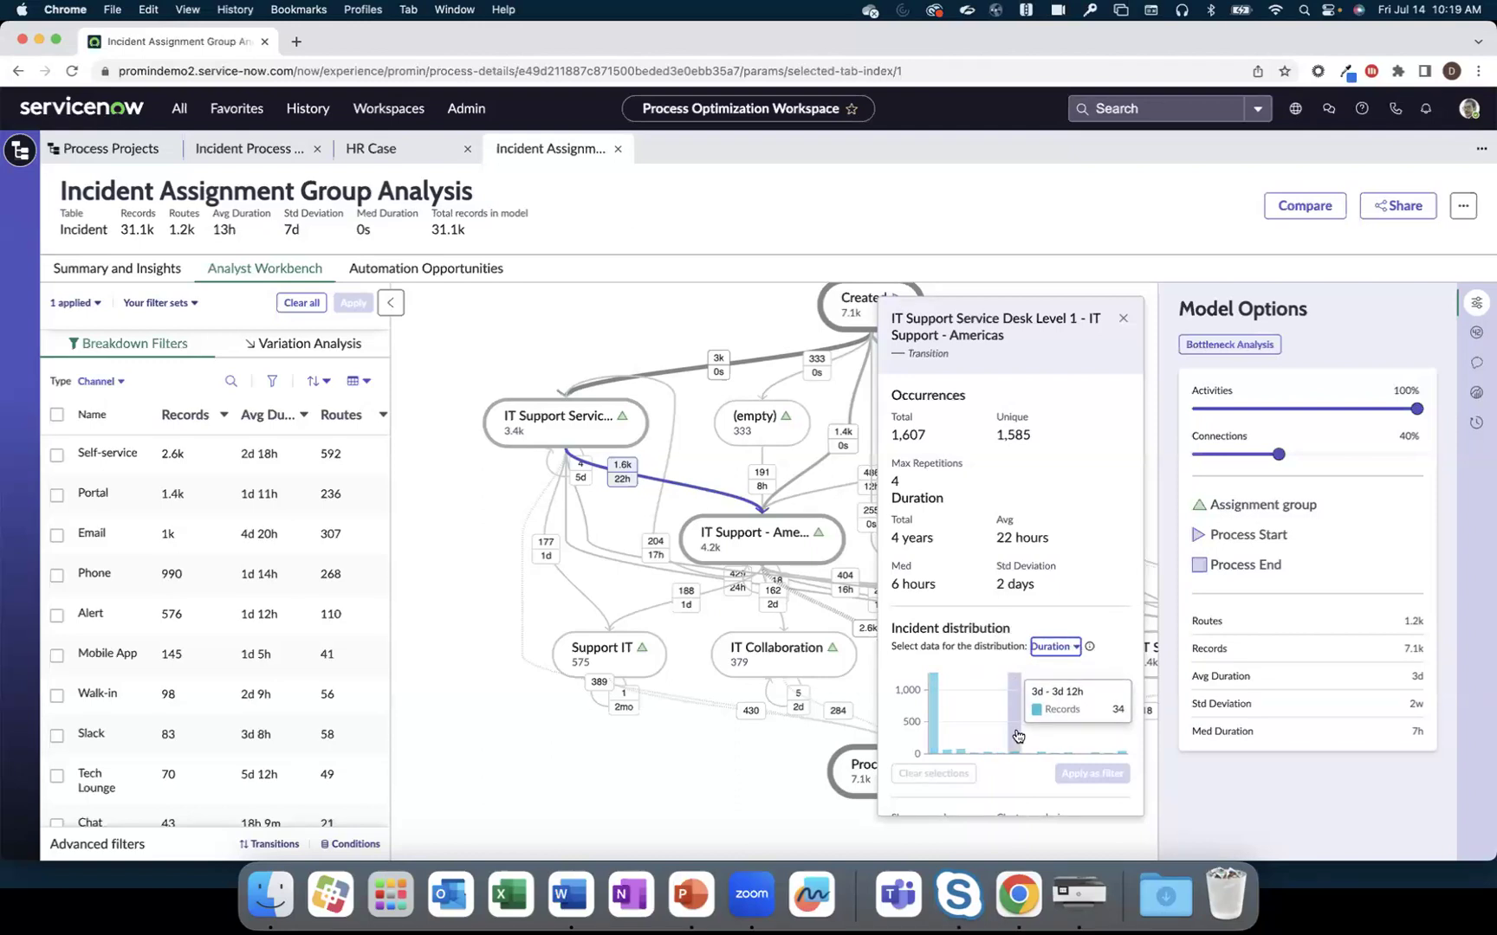
click(1018, 737)
click(1042, 745)
click(1044, 745)
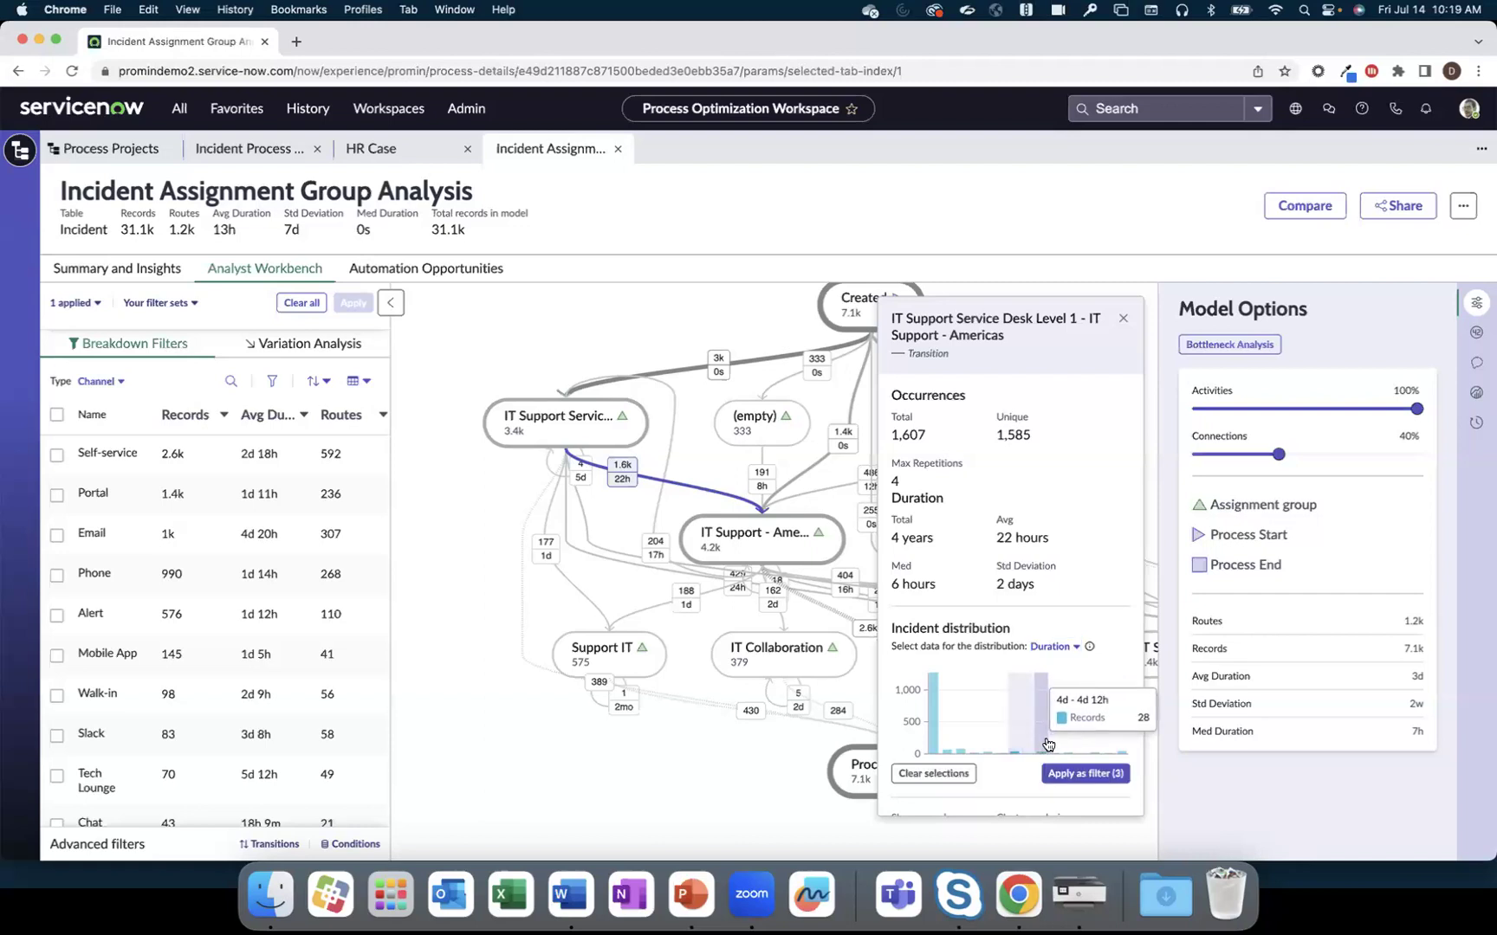
click(1057, 745)
click(1072, 745)
click(1090, 746)
click(1107, 747)
click(1121, 746)
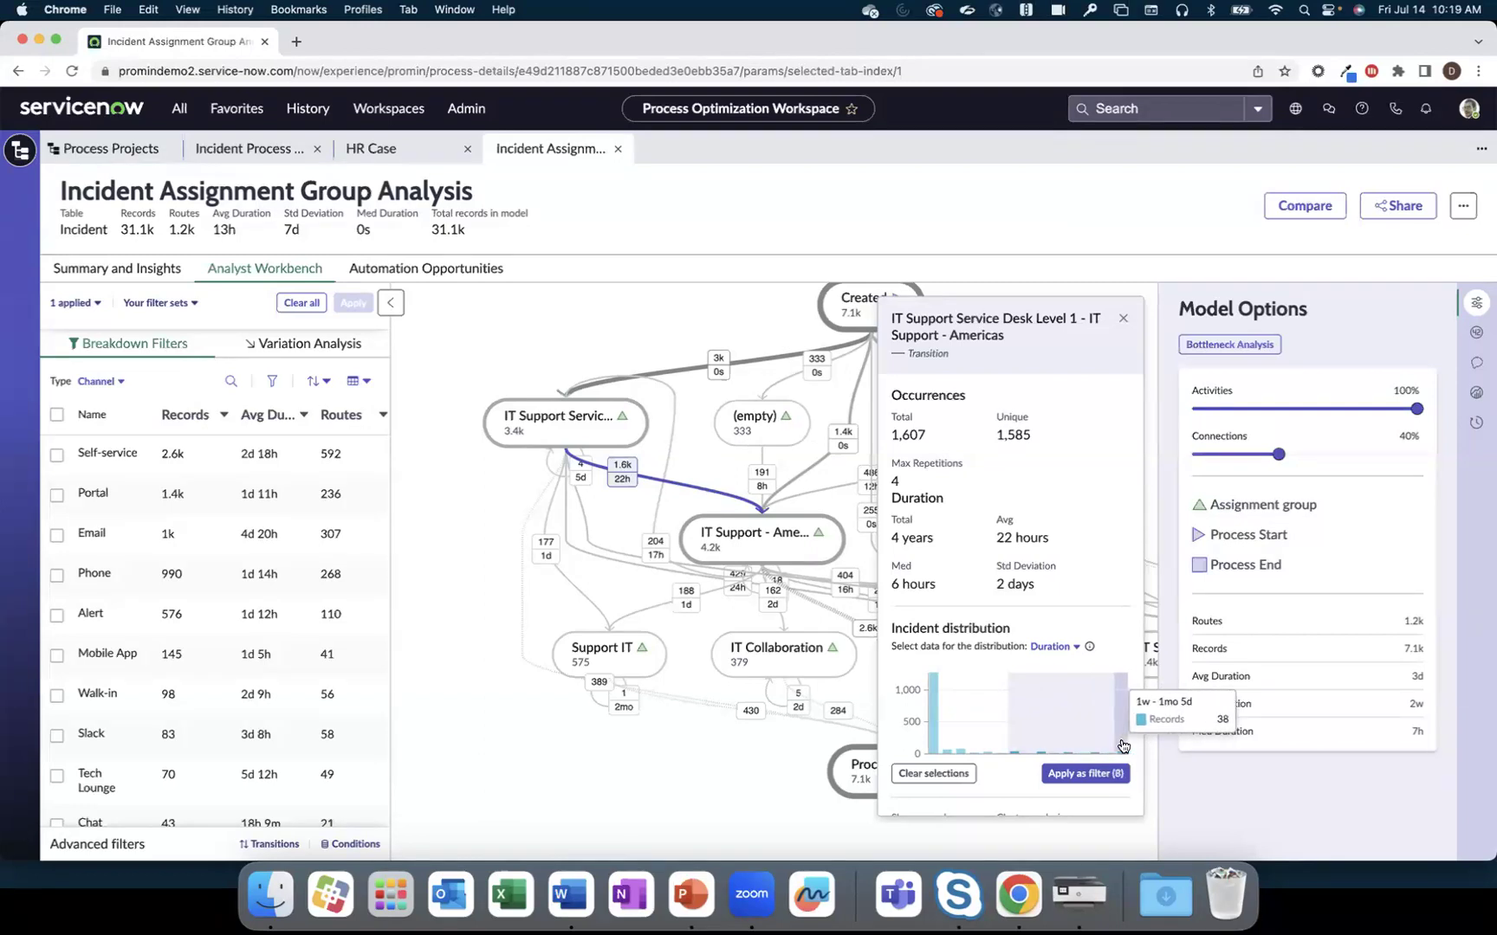
click(1074, 775)
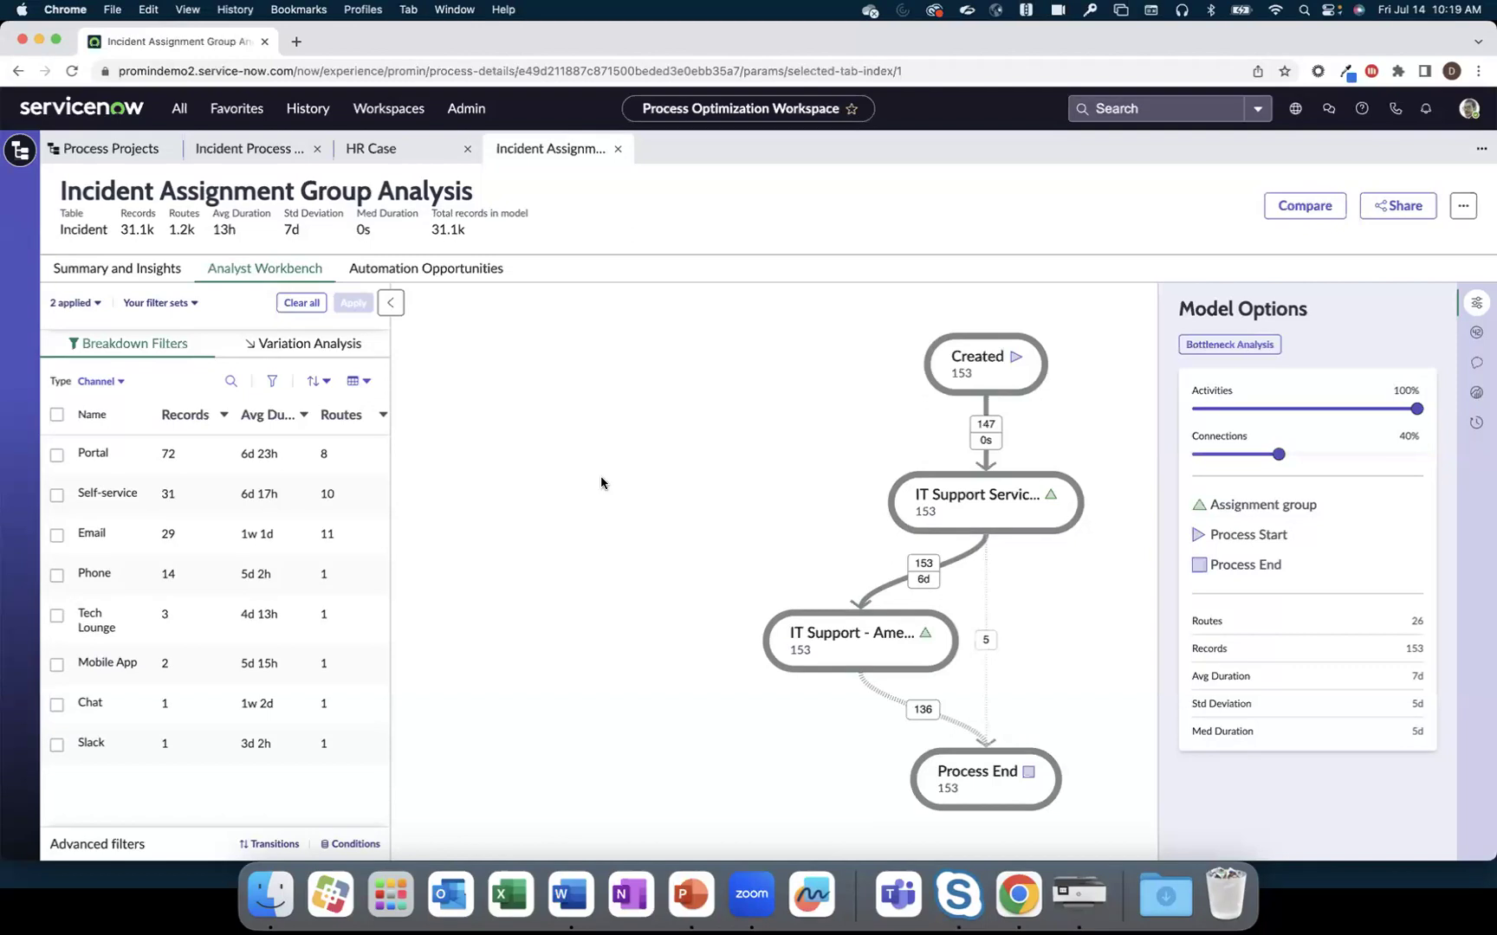
Raise the filtered process map's connections to 85%
drag(1278, 456, 1301, 459)
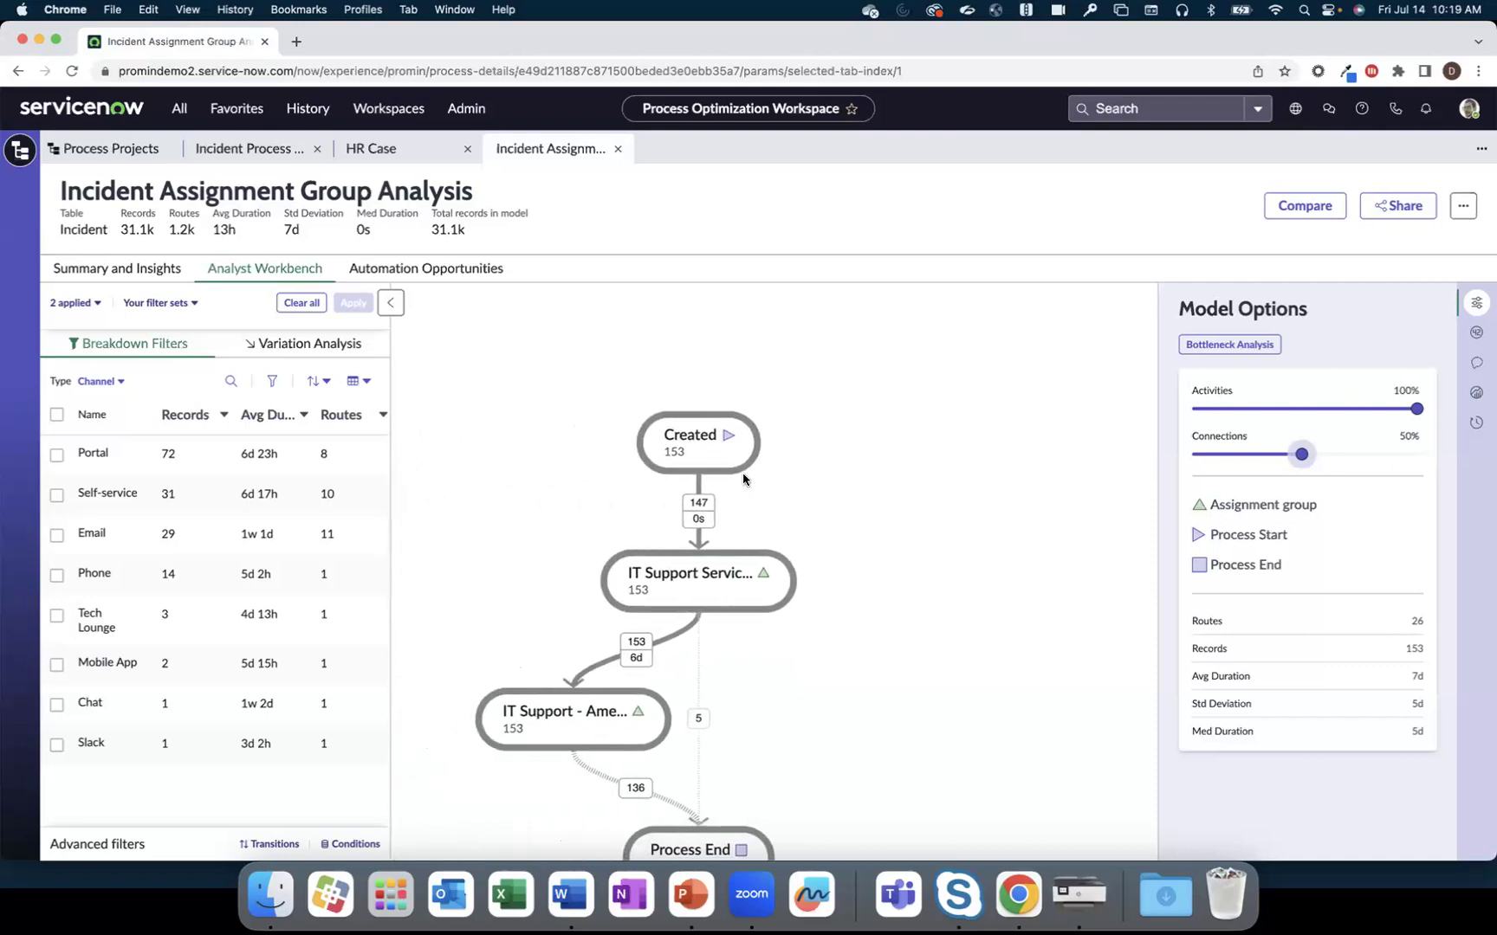
drag(1300, 454, 1373, 456)
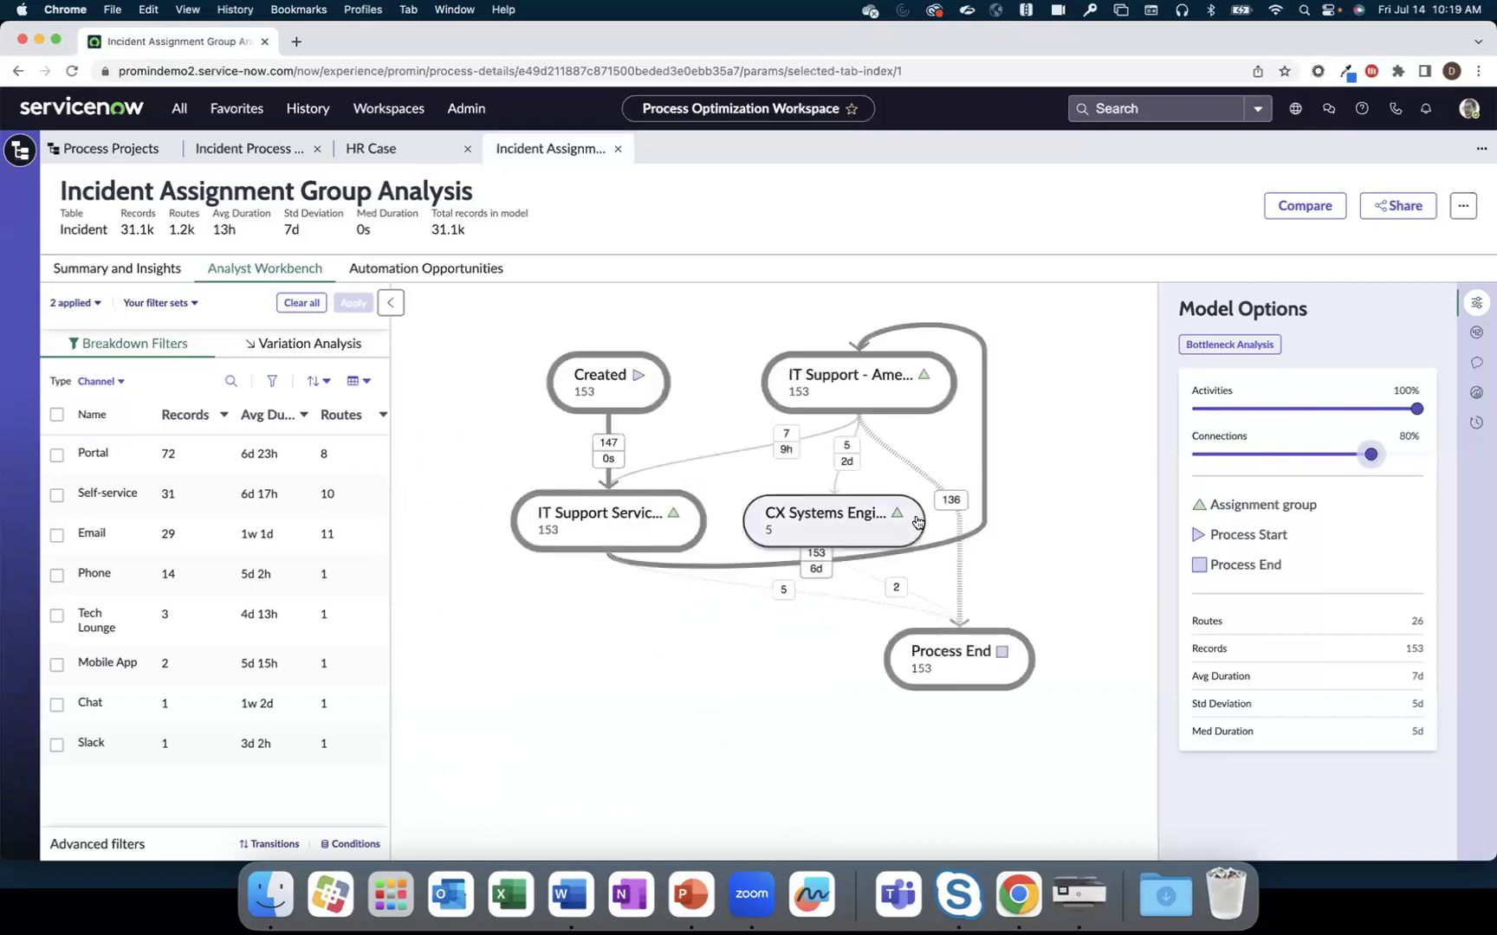
click(1381, 454)
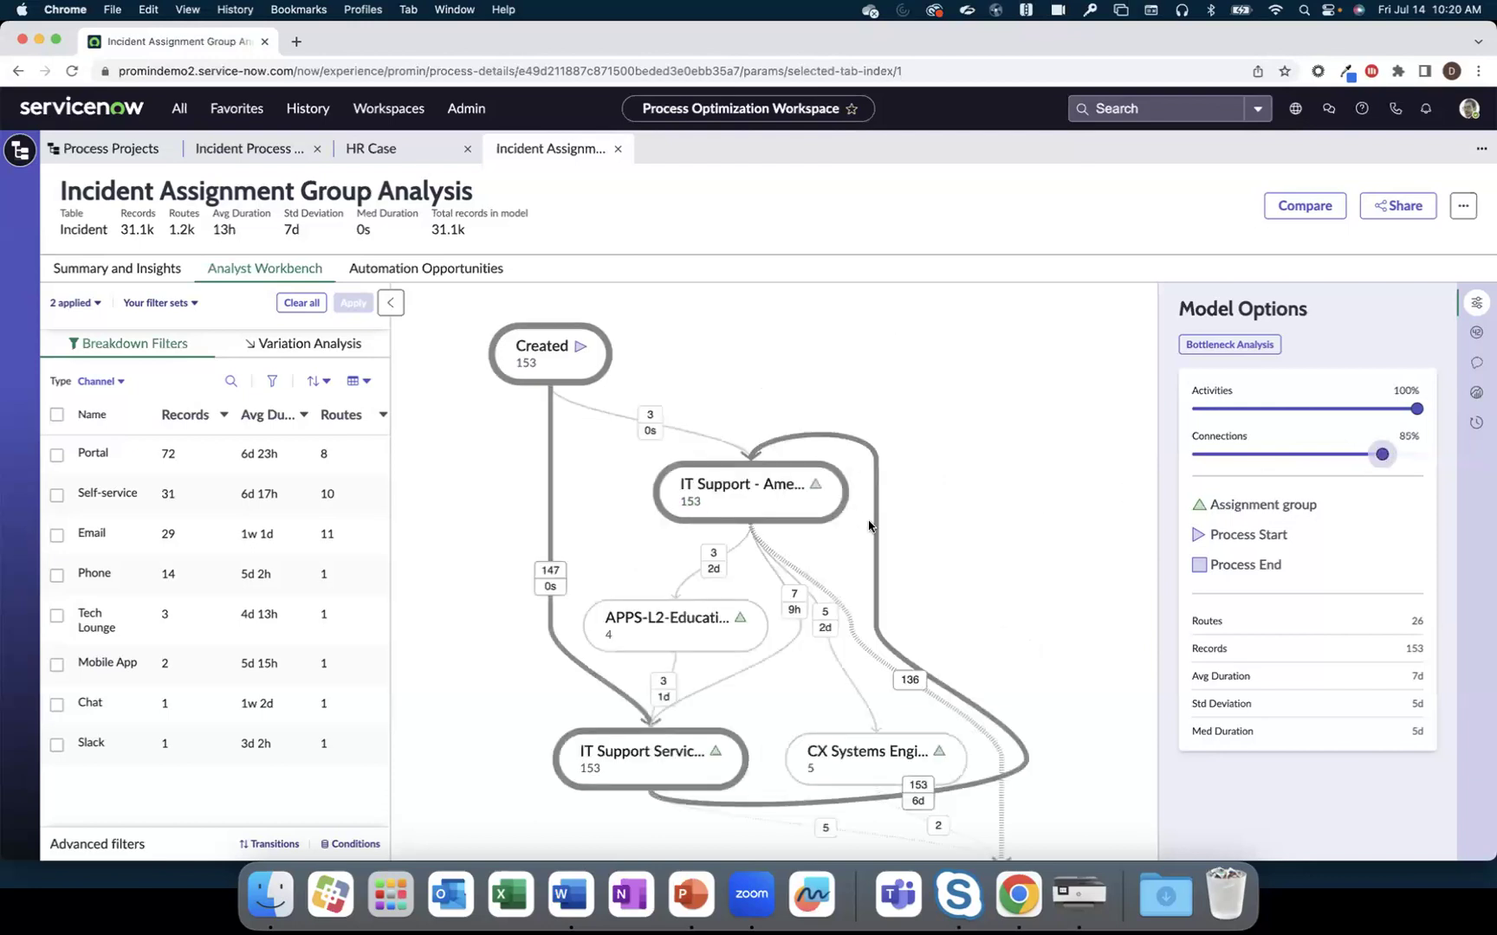
Show the variation analysis and sort the process routes by Most Records
click(322, 347)
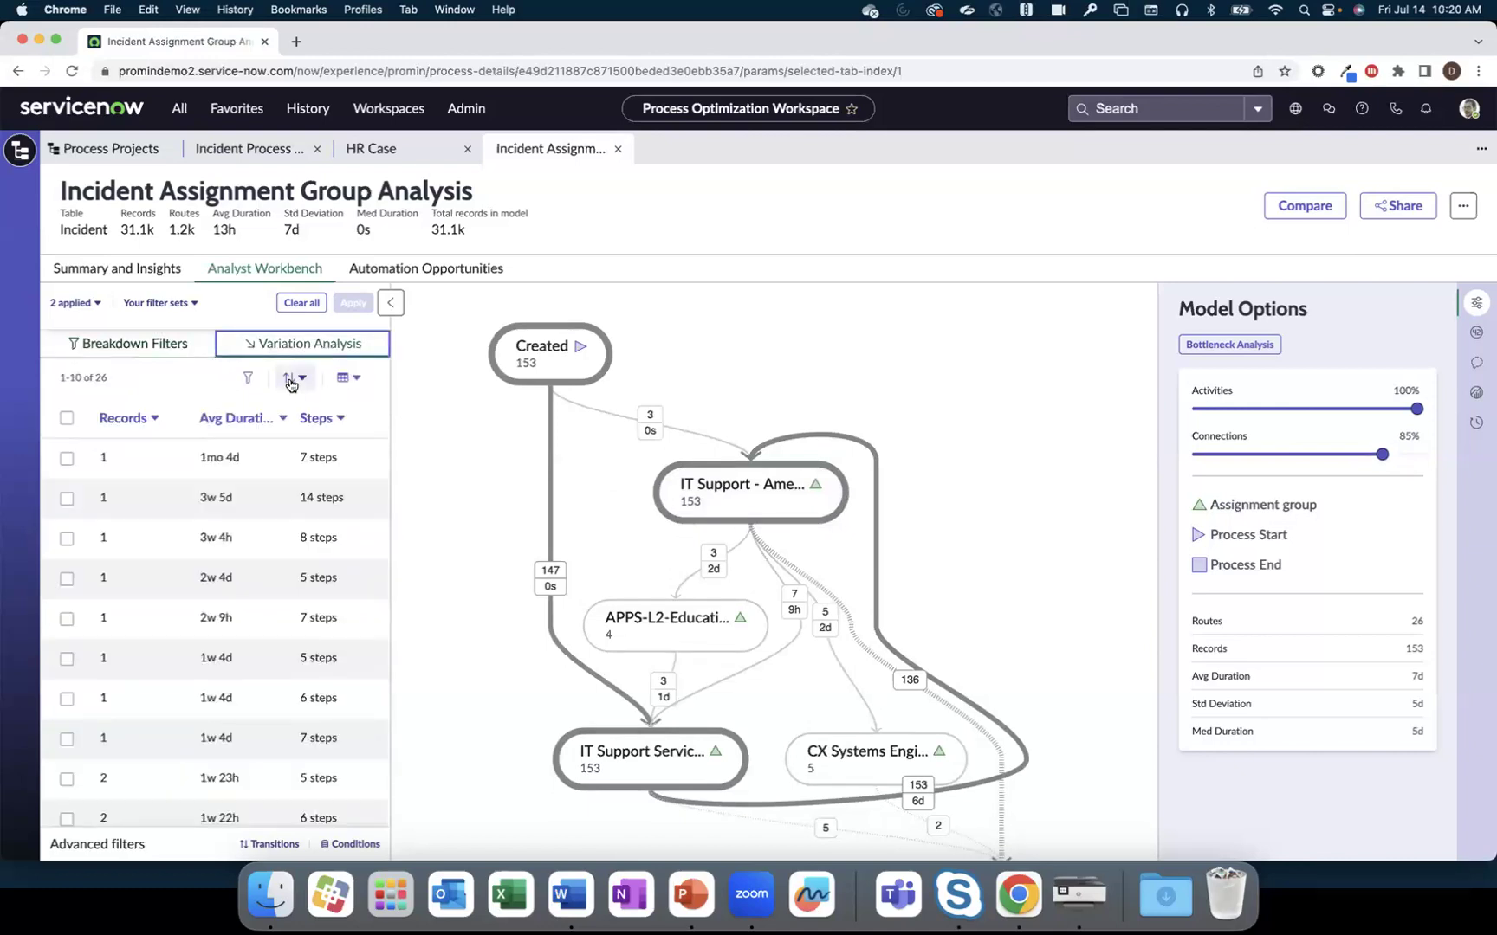
click(293, 378)
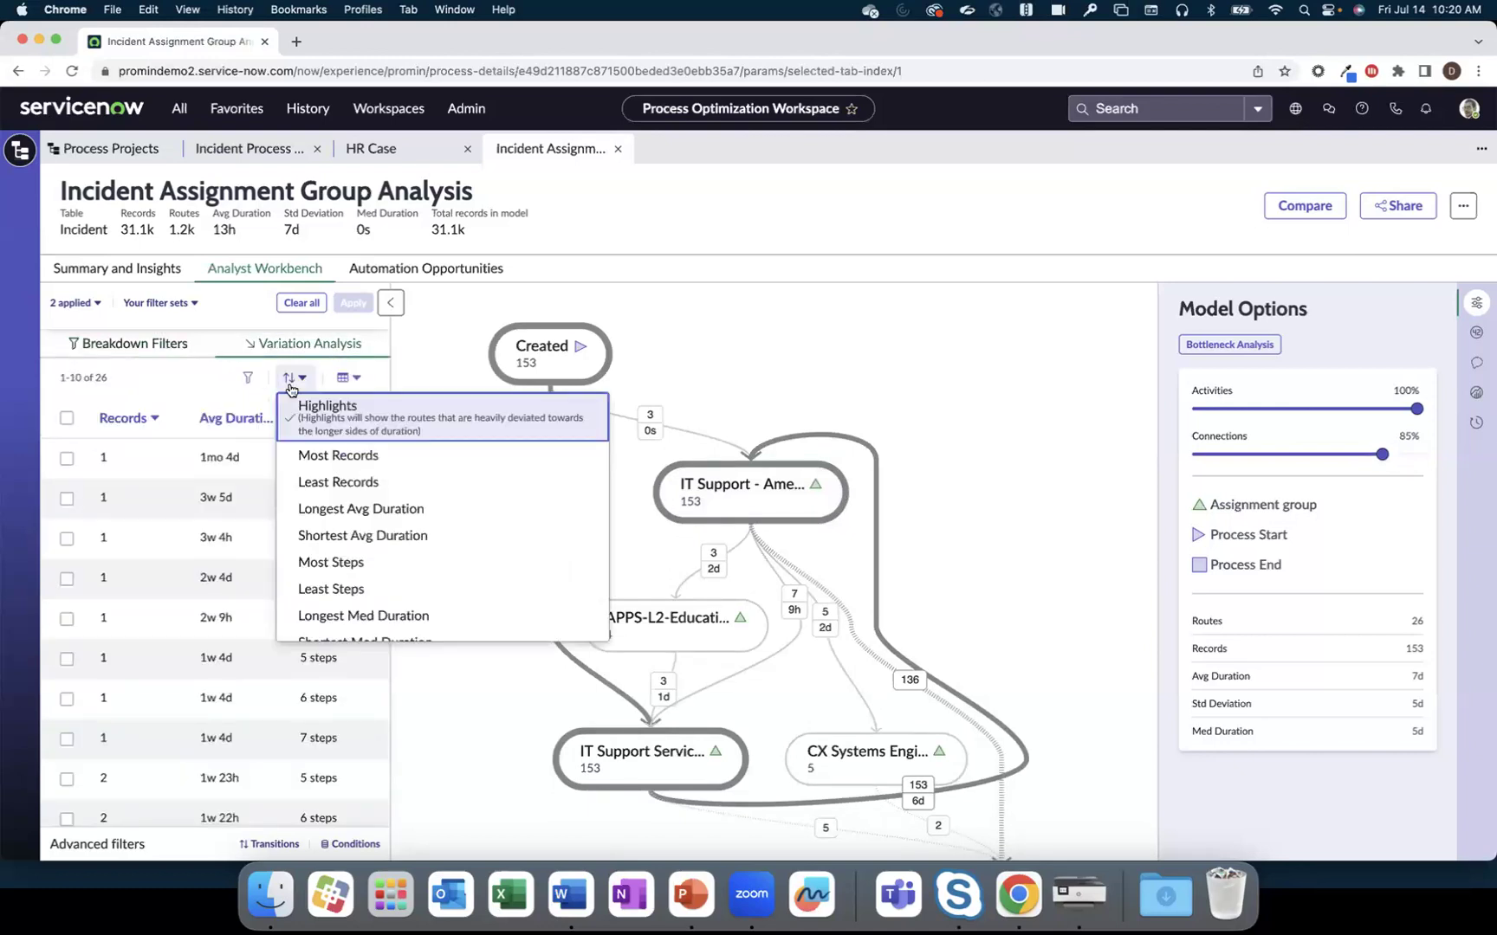
click(299, 458)
Examine the assignment group paths and average durations of the routes with the most records
mouse_move(263, 456)
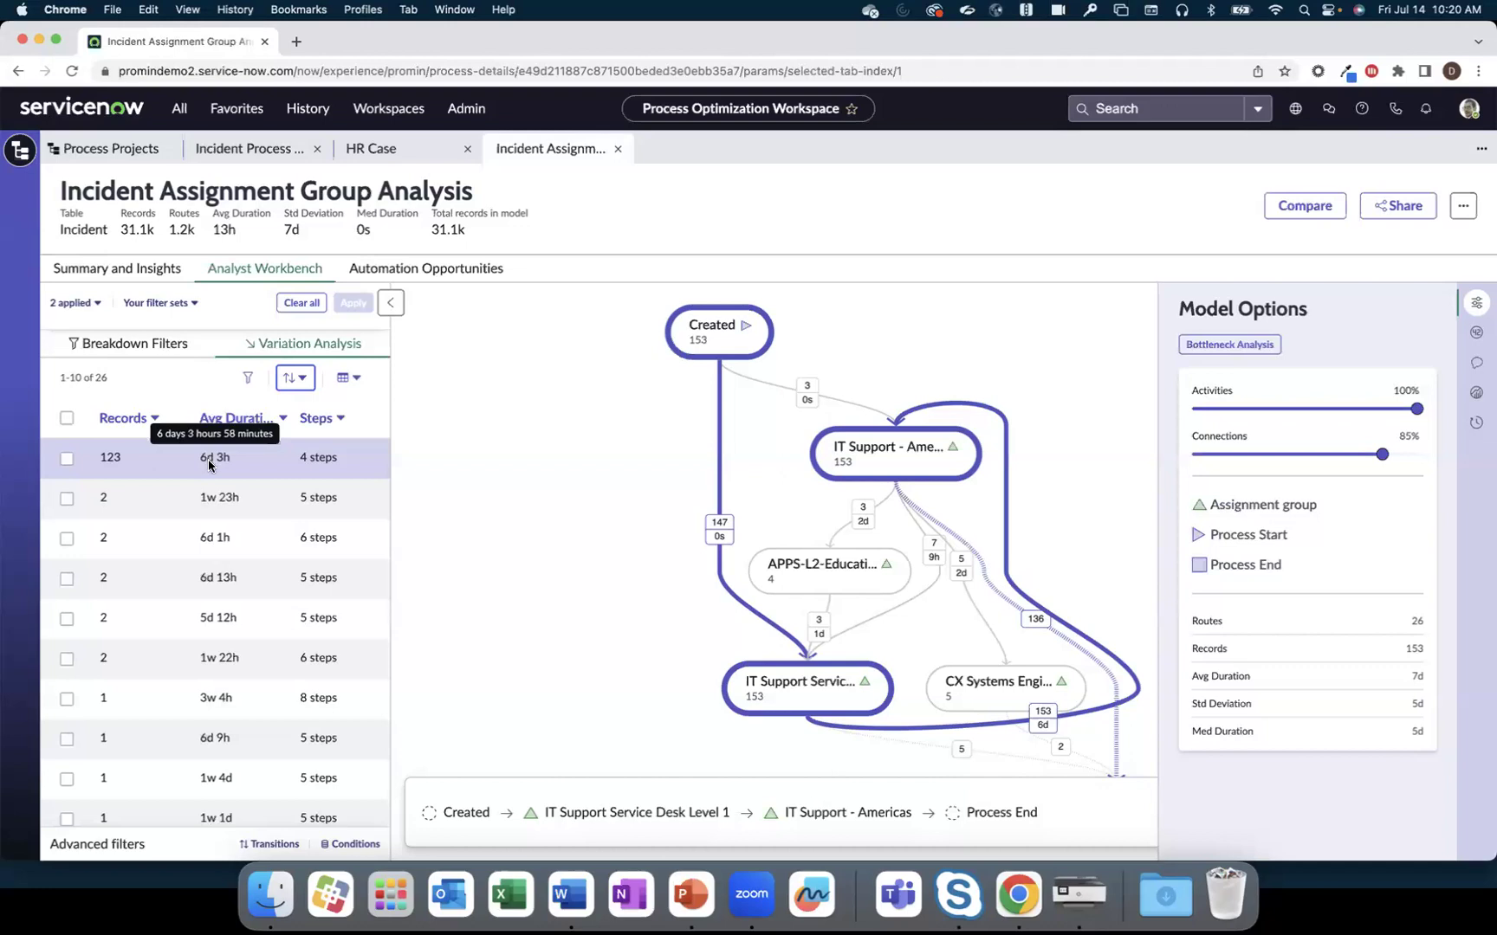
click(212, 483)
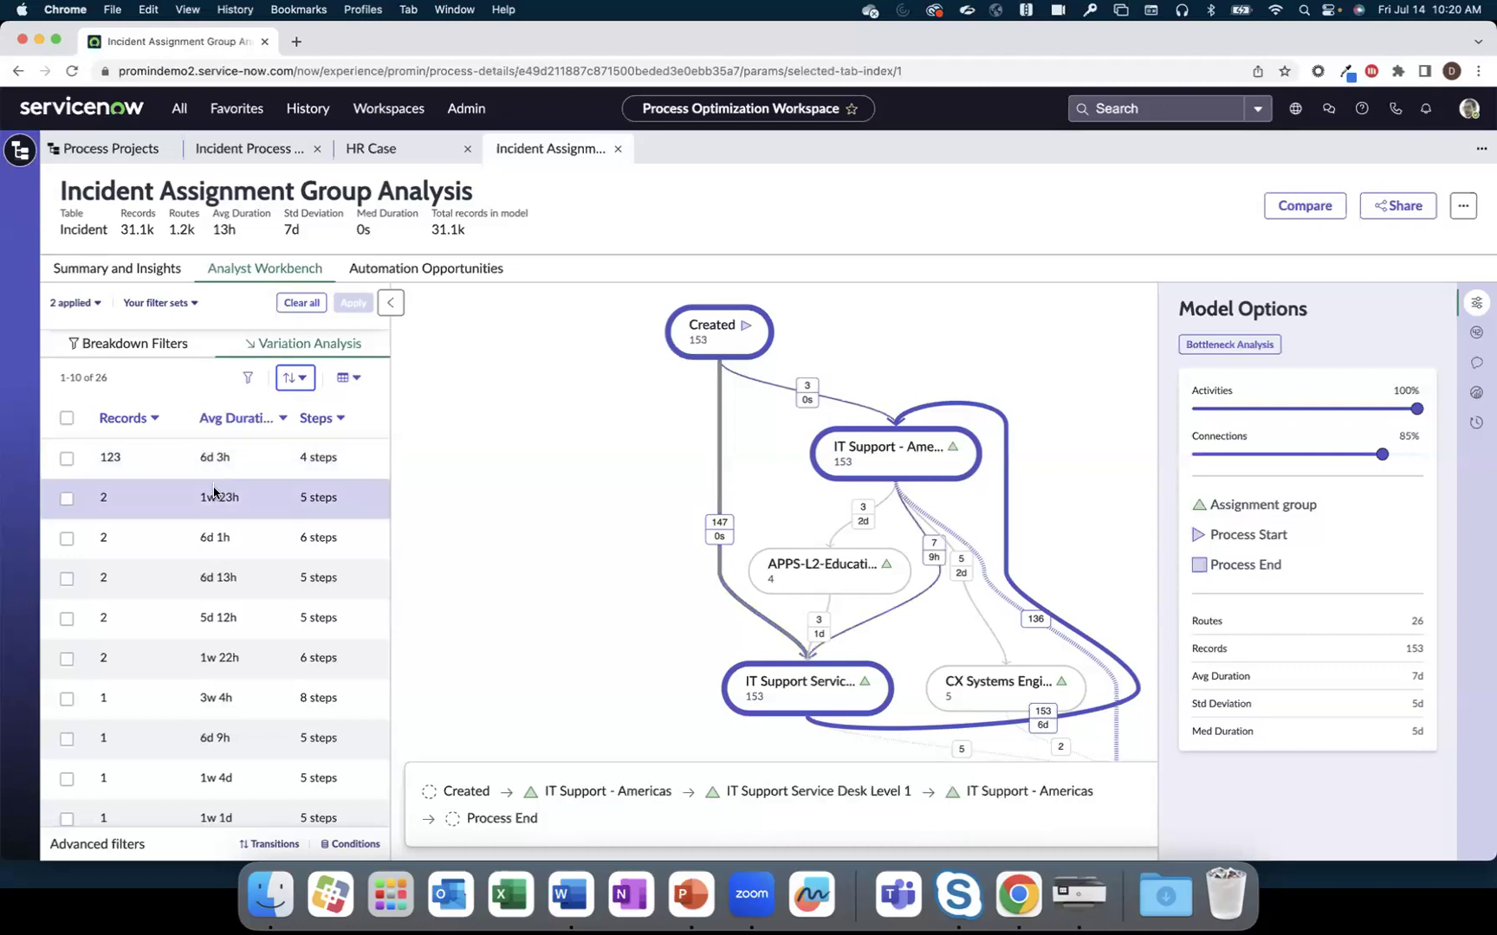
click(215, 530)
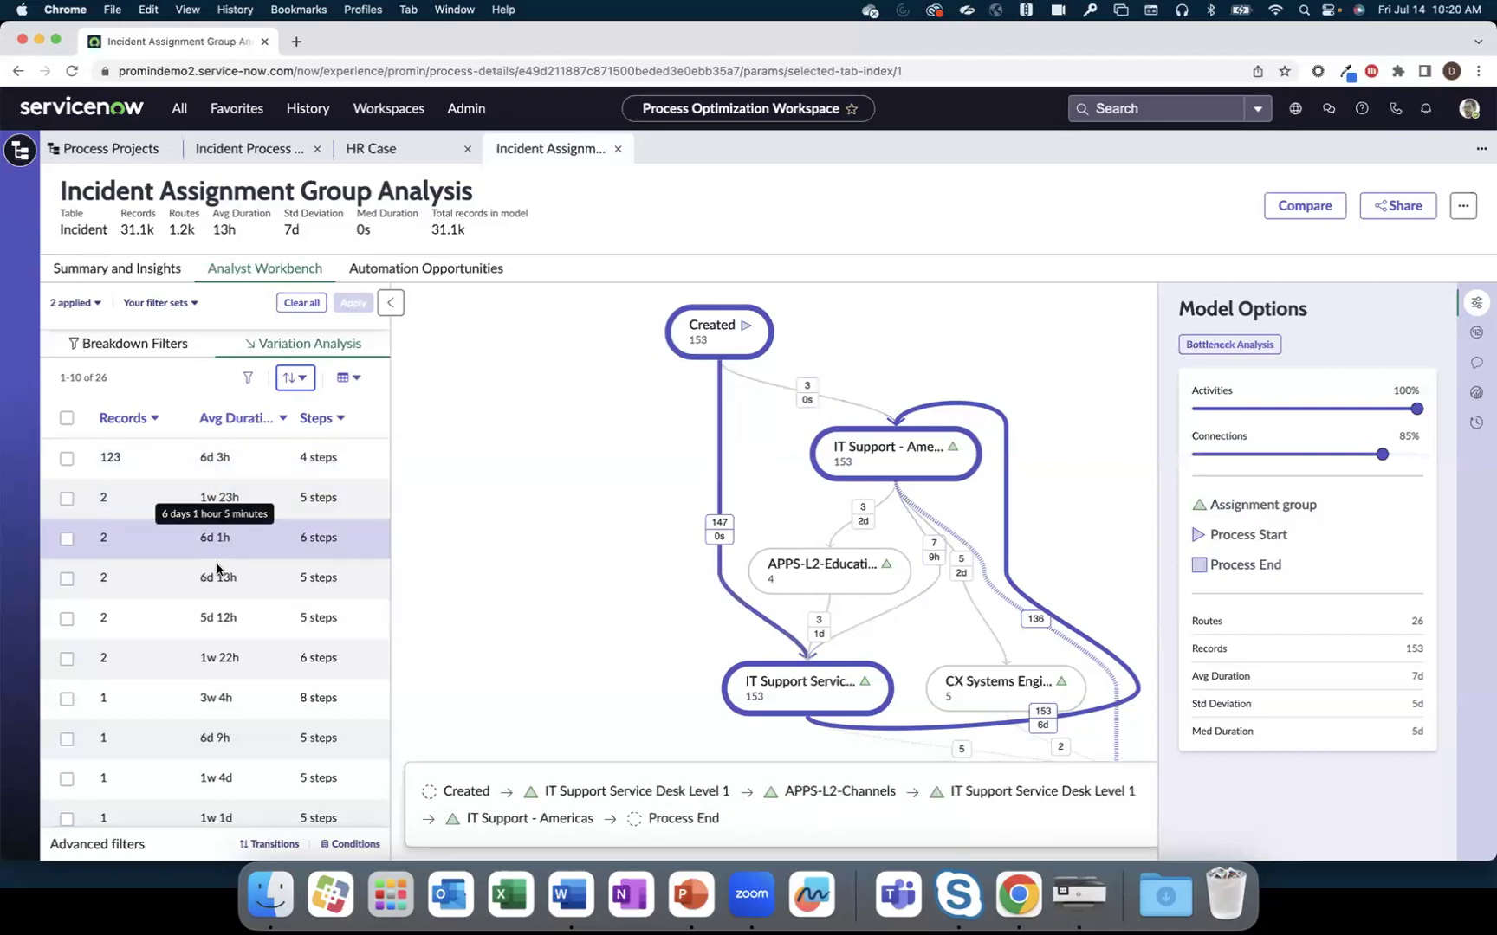
click(217, 575)
click(218, 609)
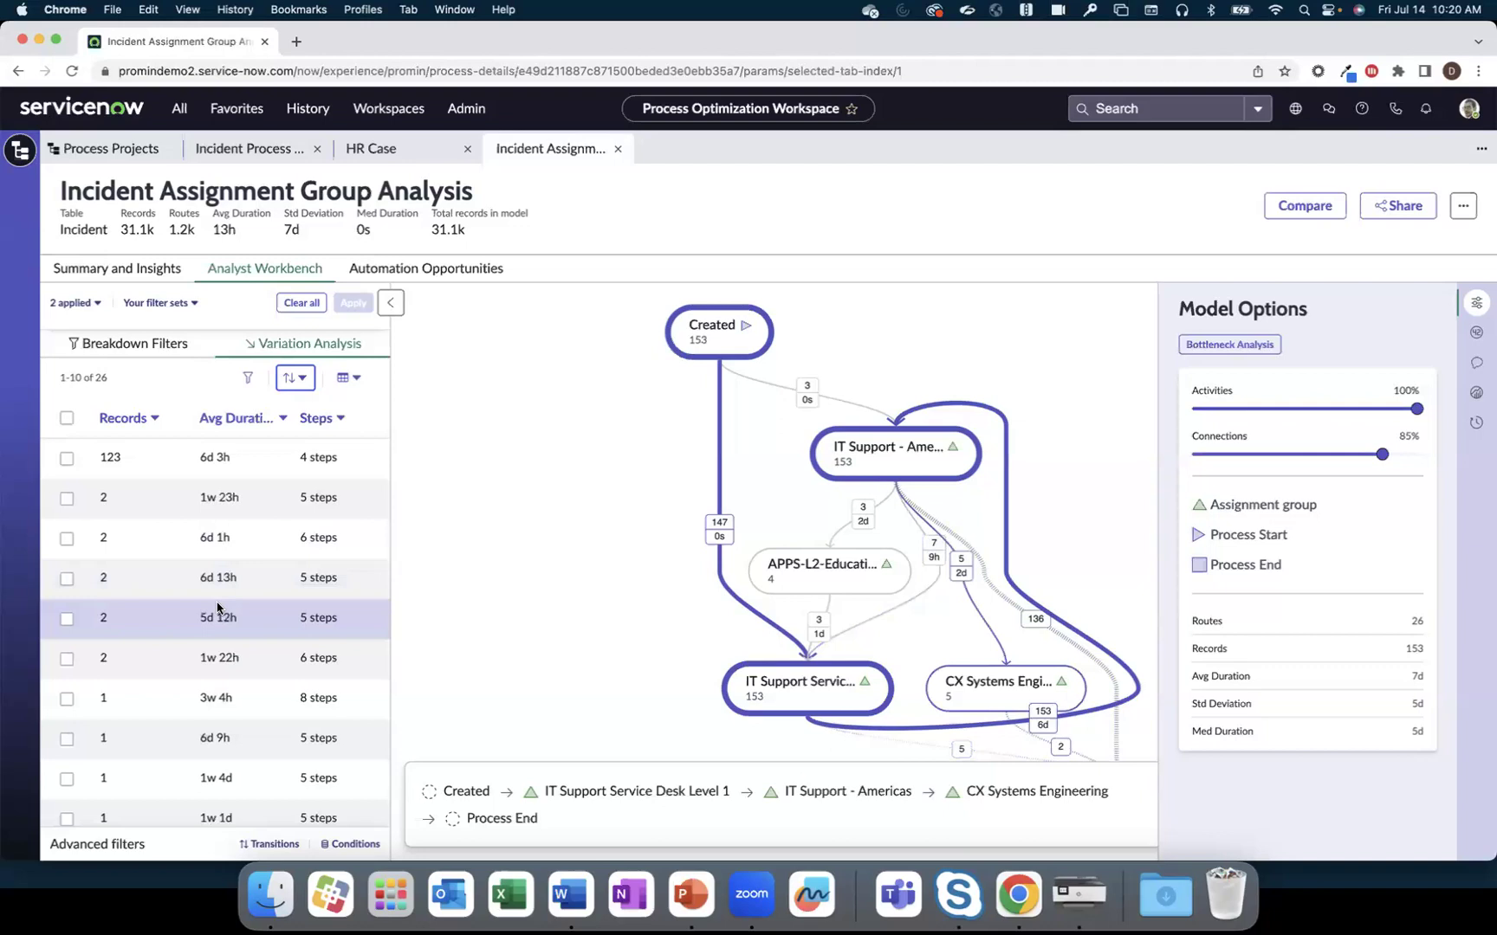
click(215, 653)
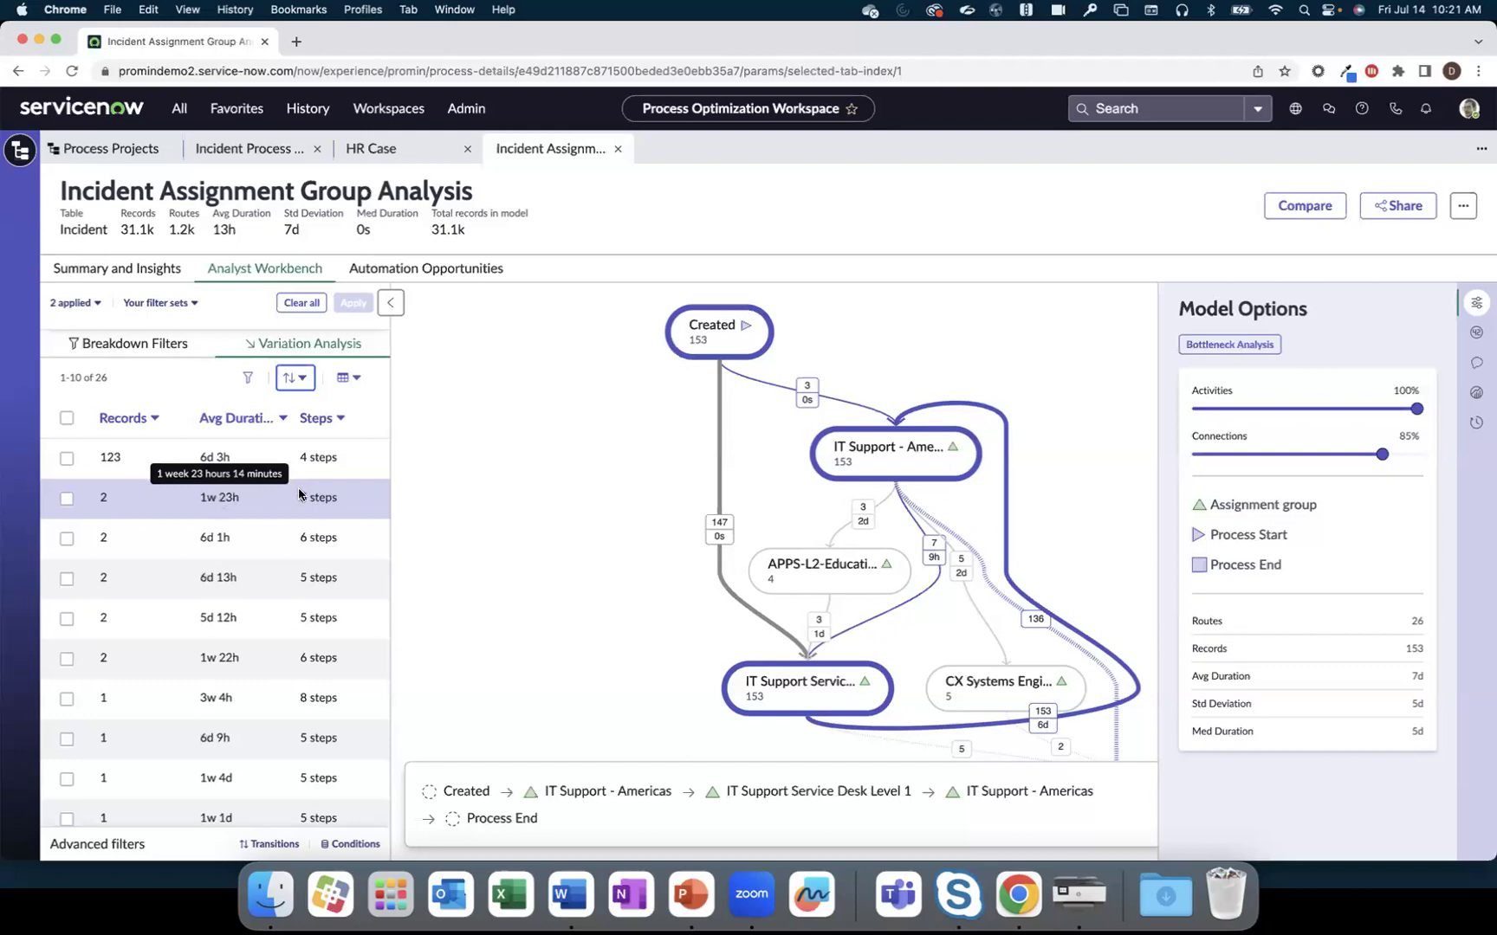
Clear all applied filters and show 50% of the connections on the full process map, with the model options hidden
click(296, 303)
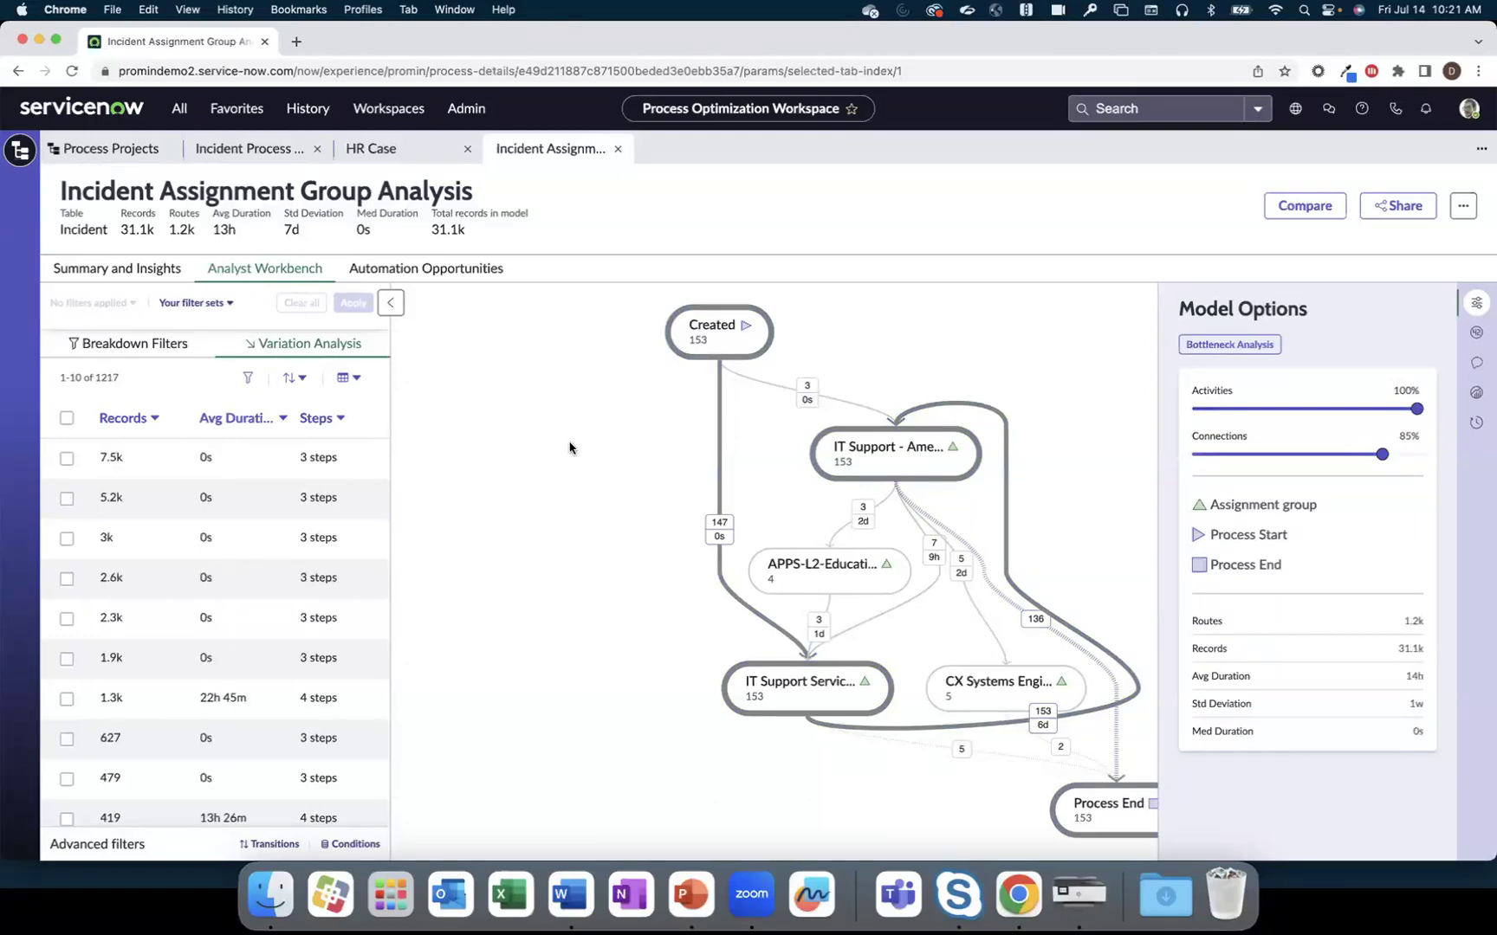
click(1264, 456)
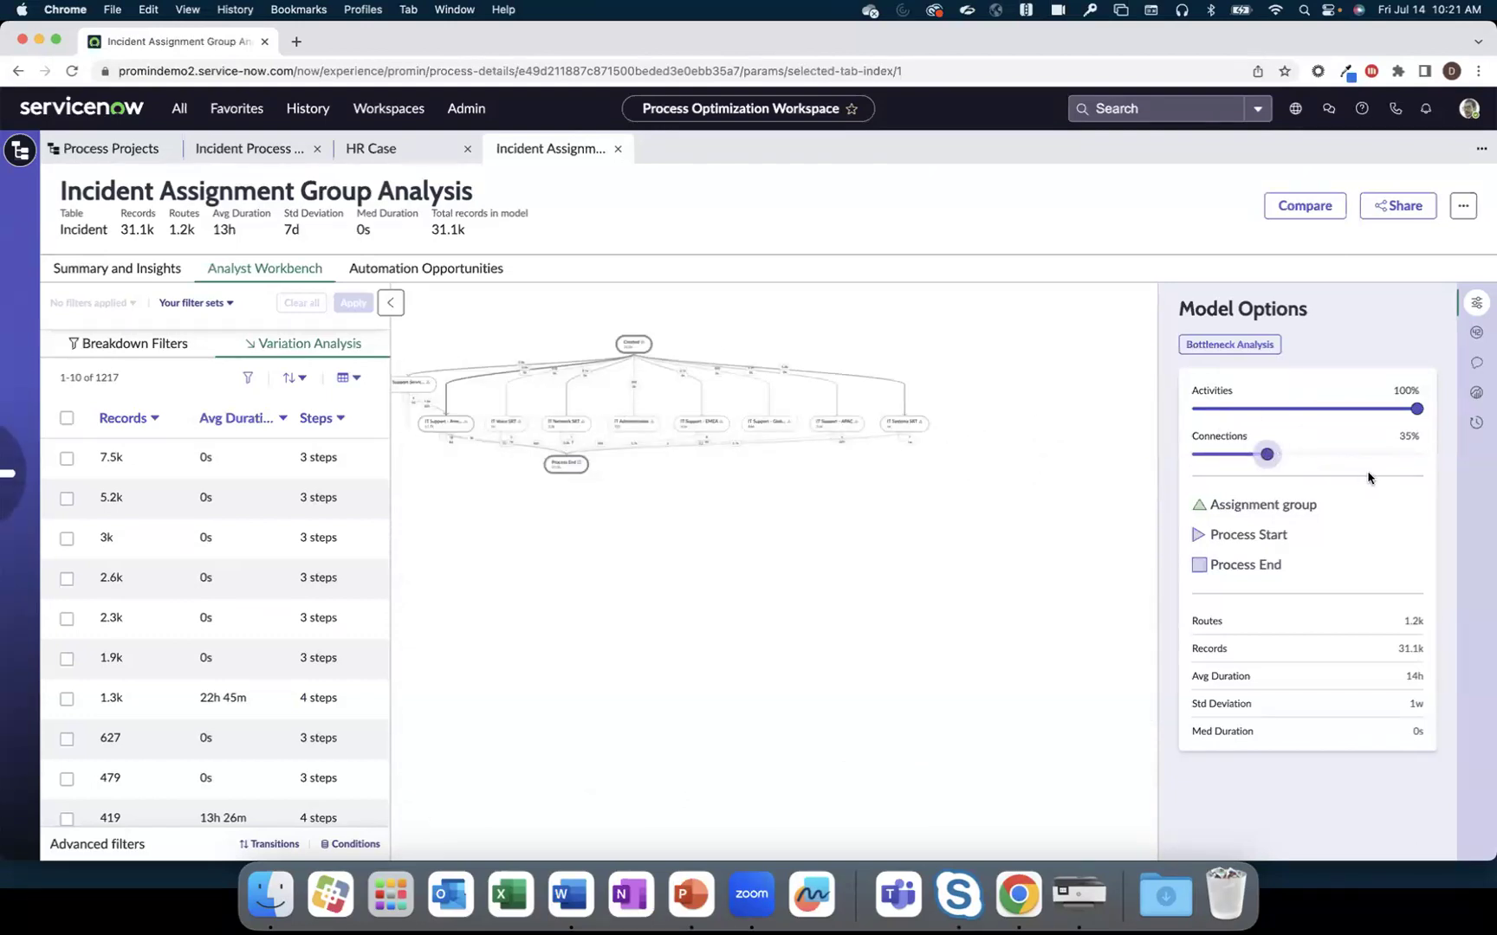
click(1302, 454)
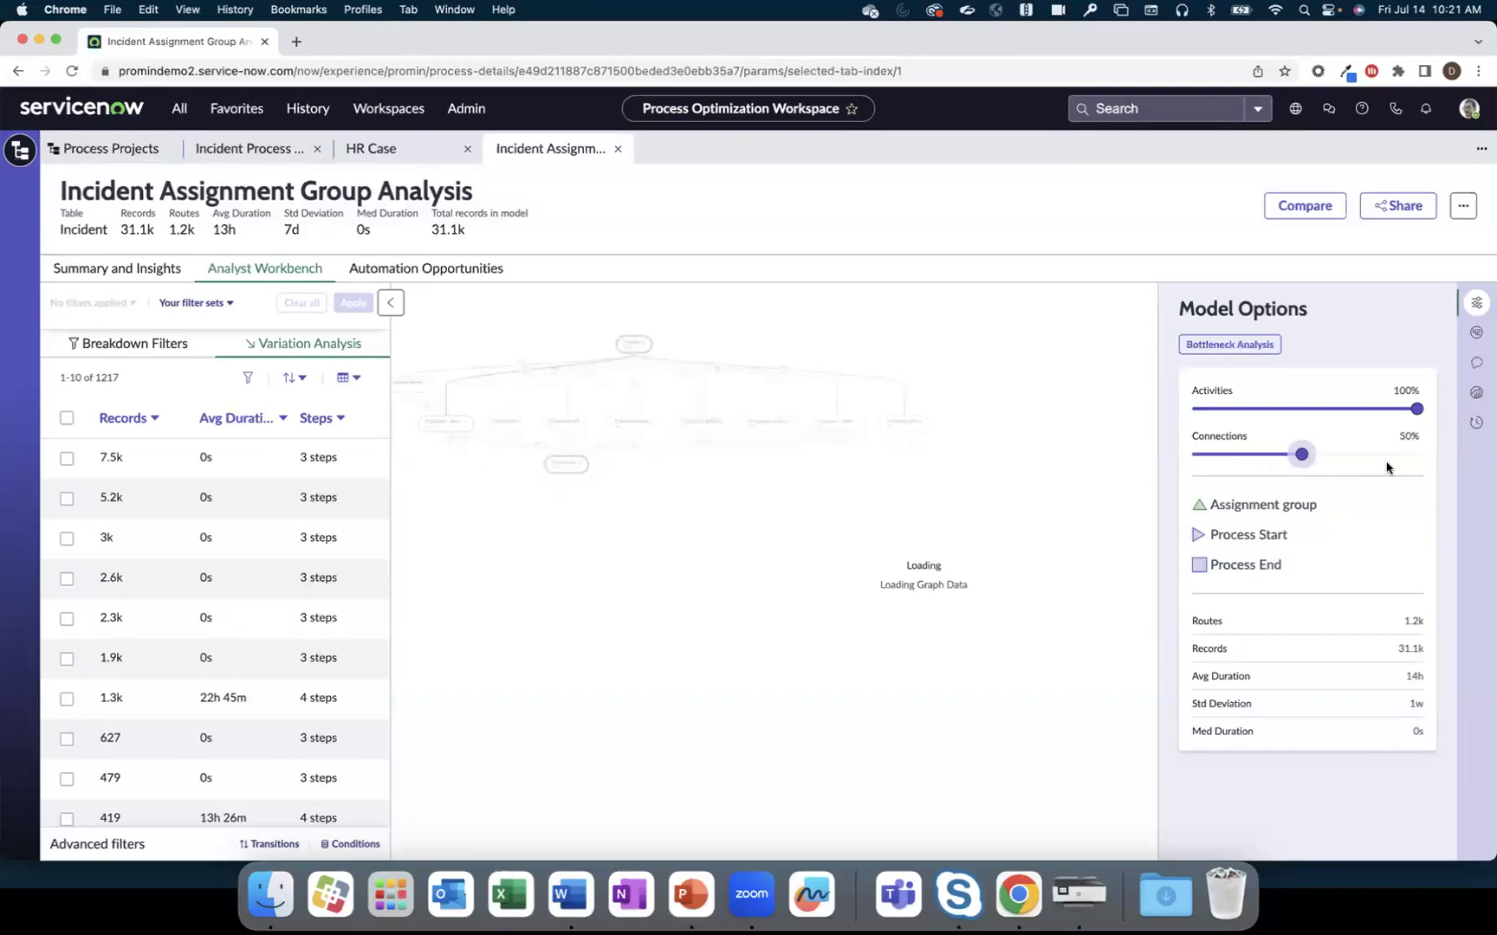
click(1476, 302)
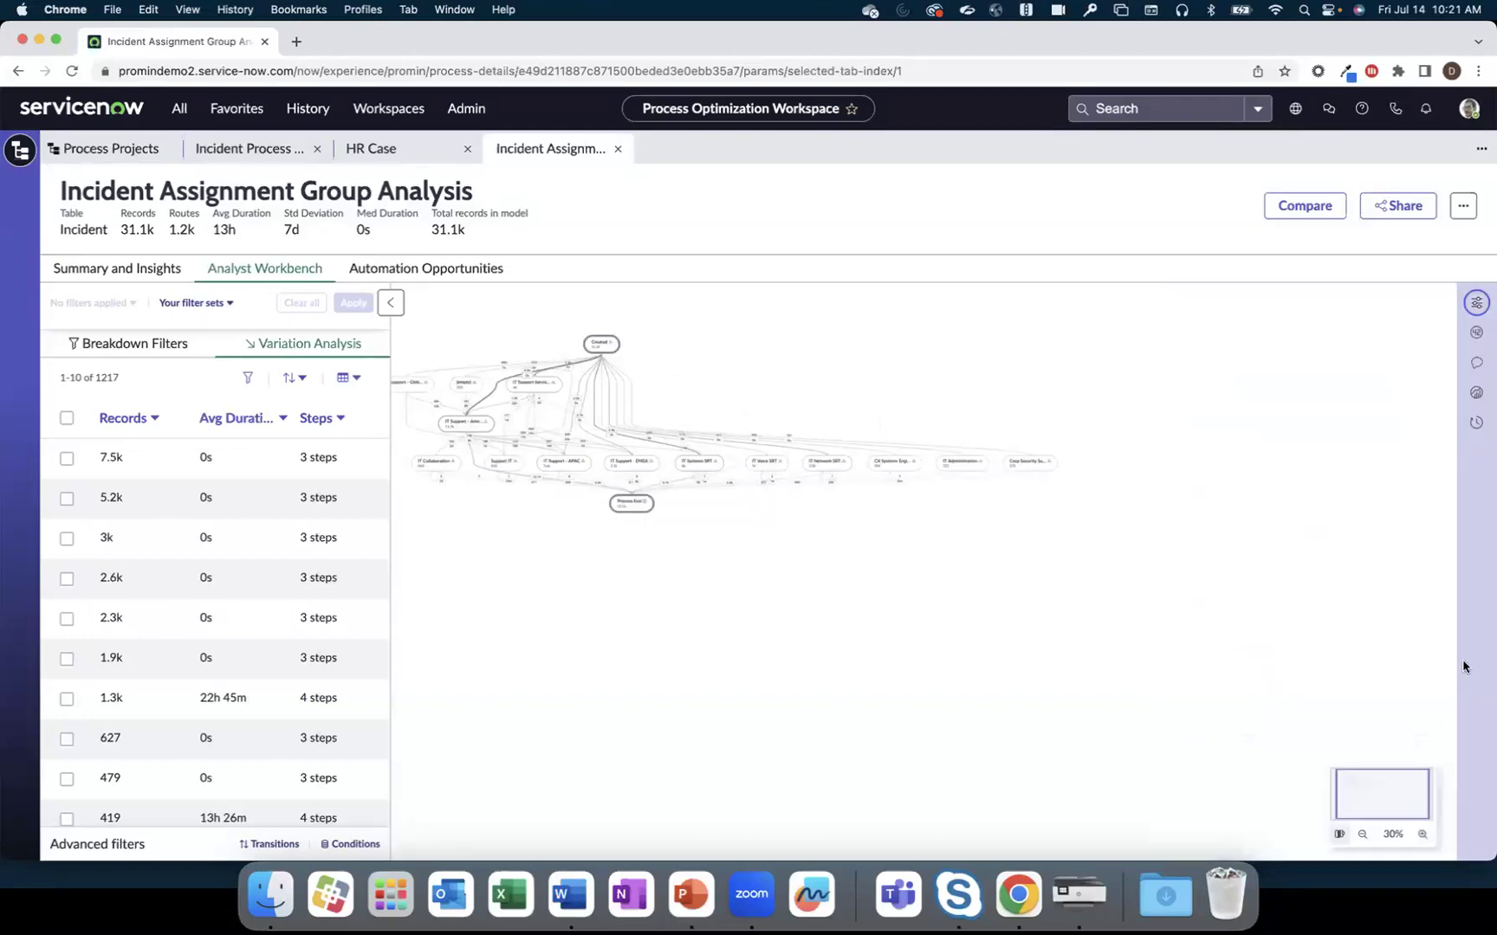
click(1422, 834)
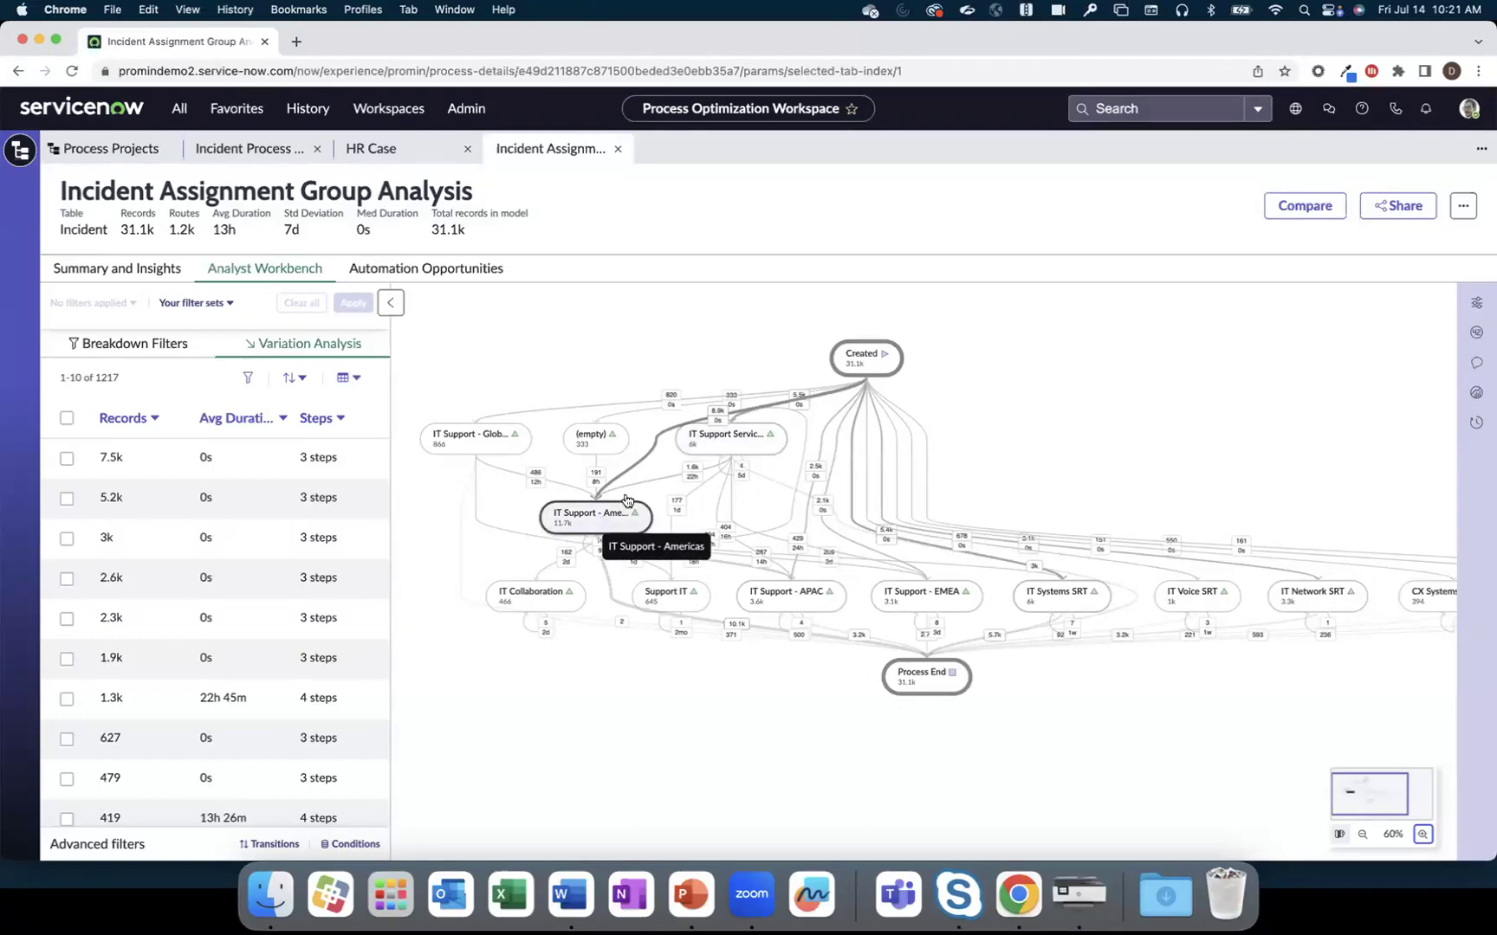
Filter the IT Support Service Desk Level 1 assignment group to 2 through 5 repetitions and examine the most frequent routes
click(712, 440)
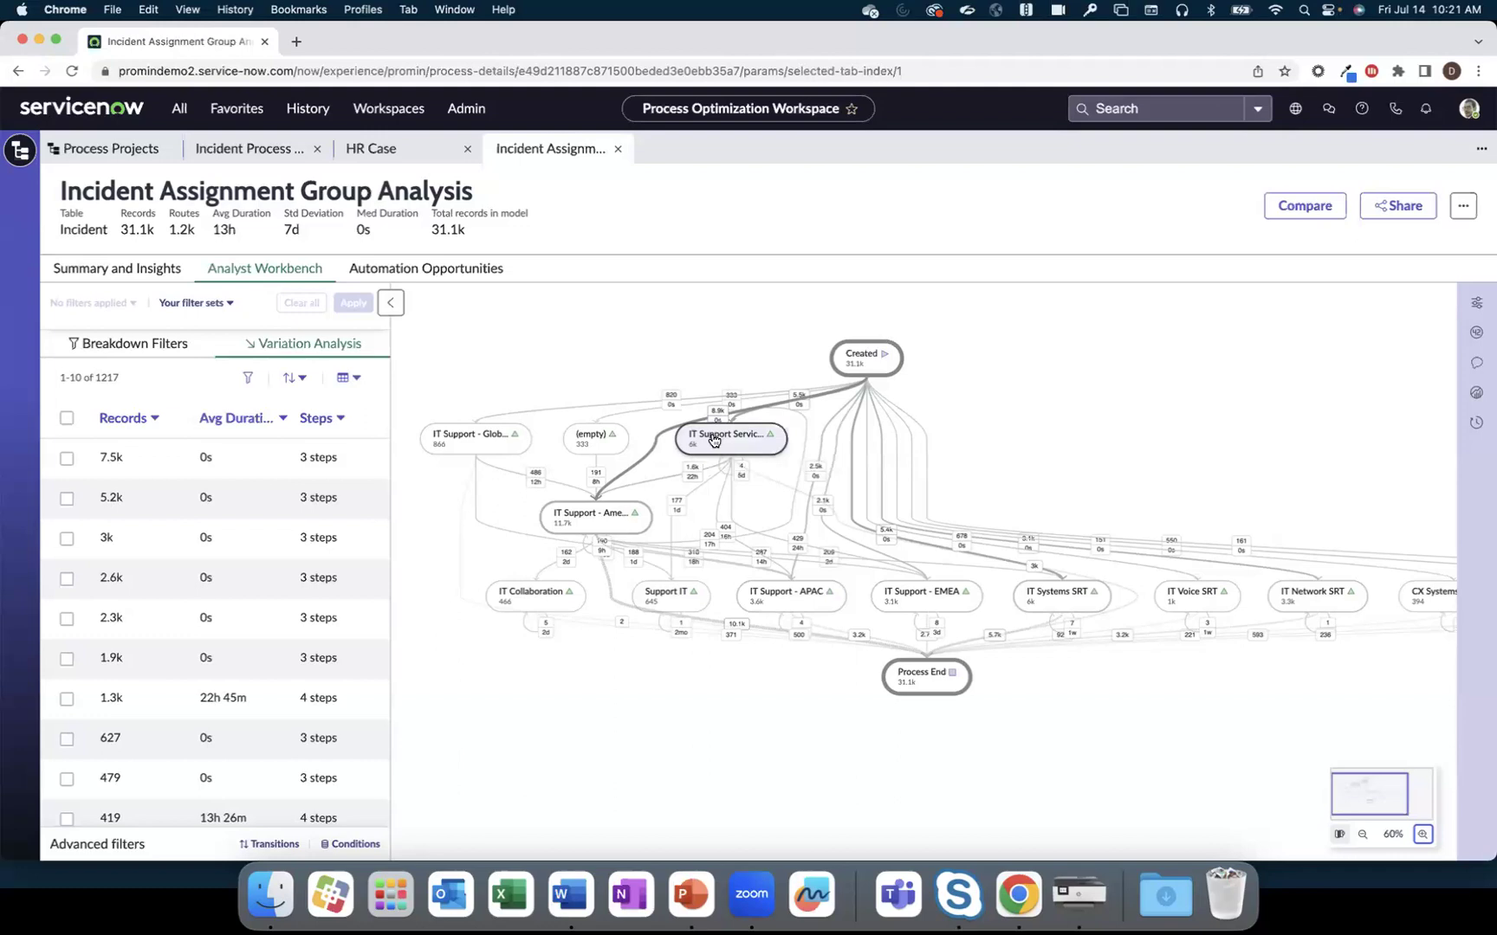
click(712, 440)
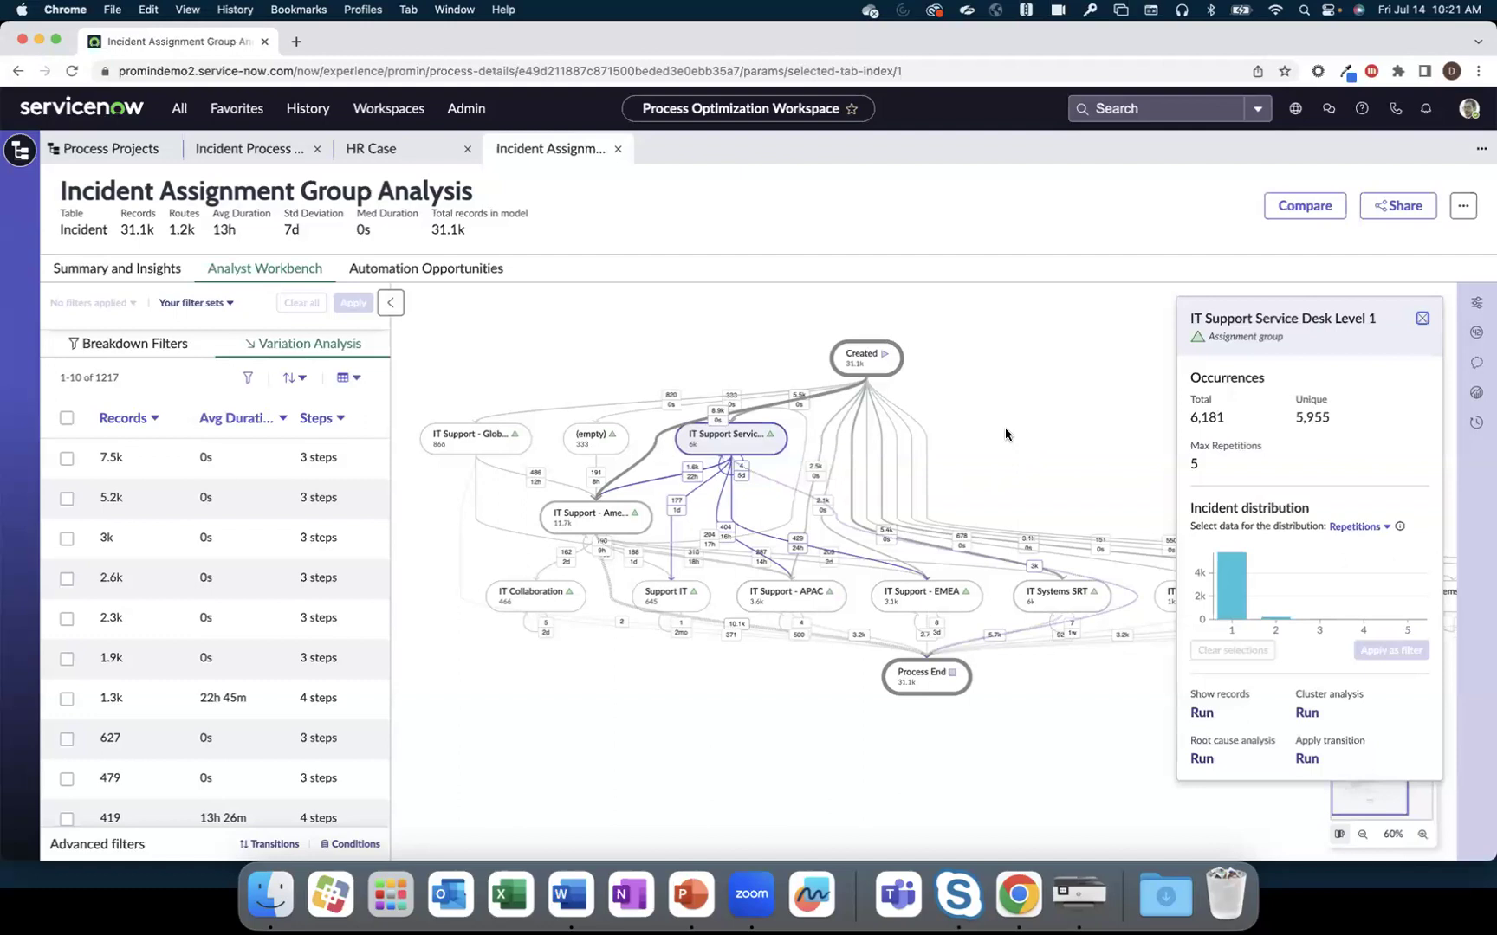
click(1357, 530)
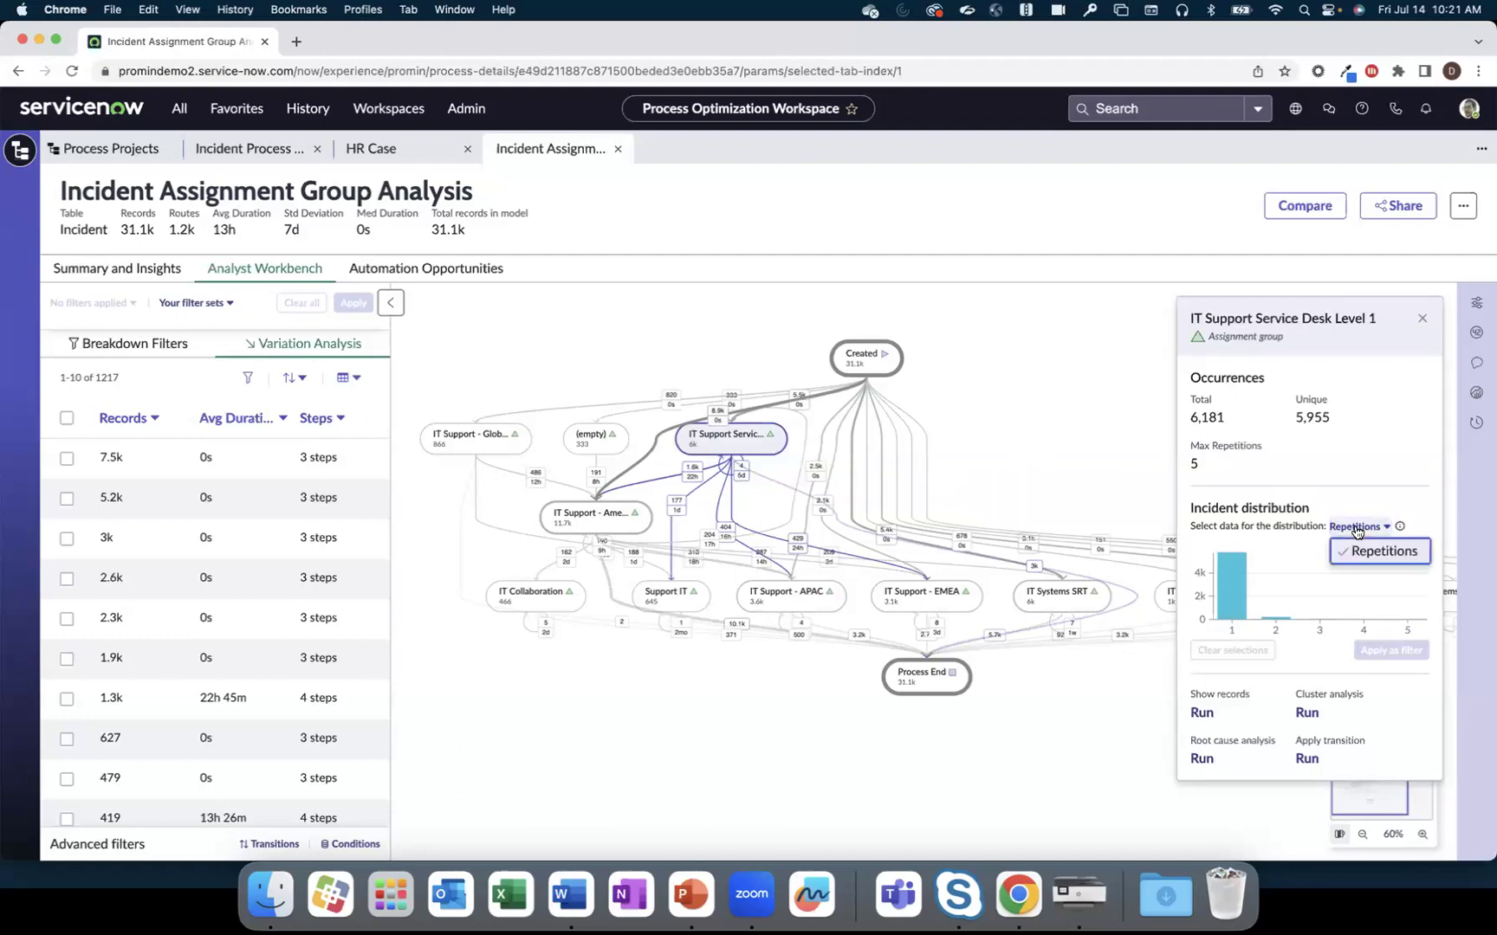
mouse_move(1275, 576)
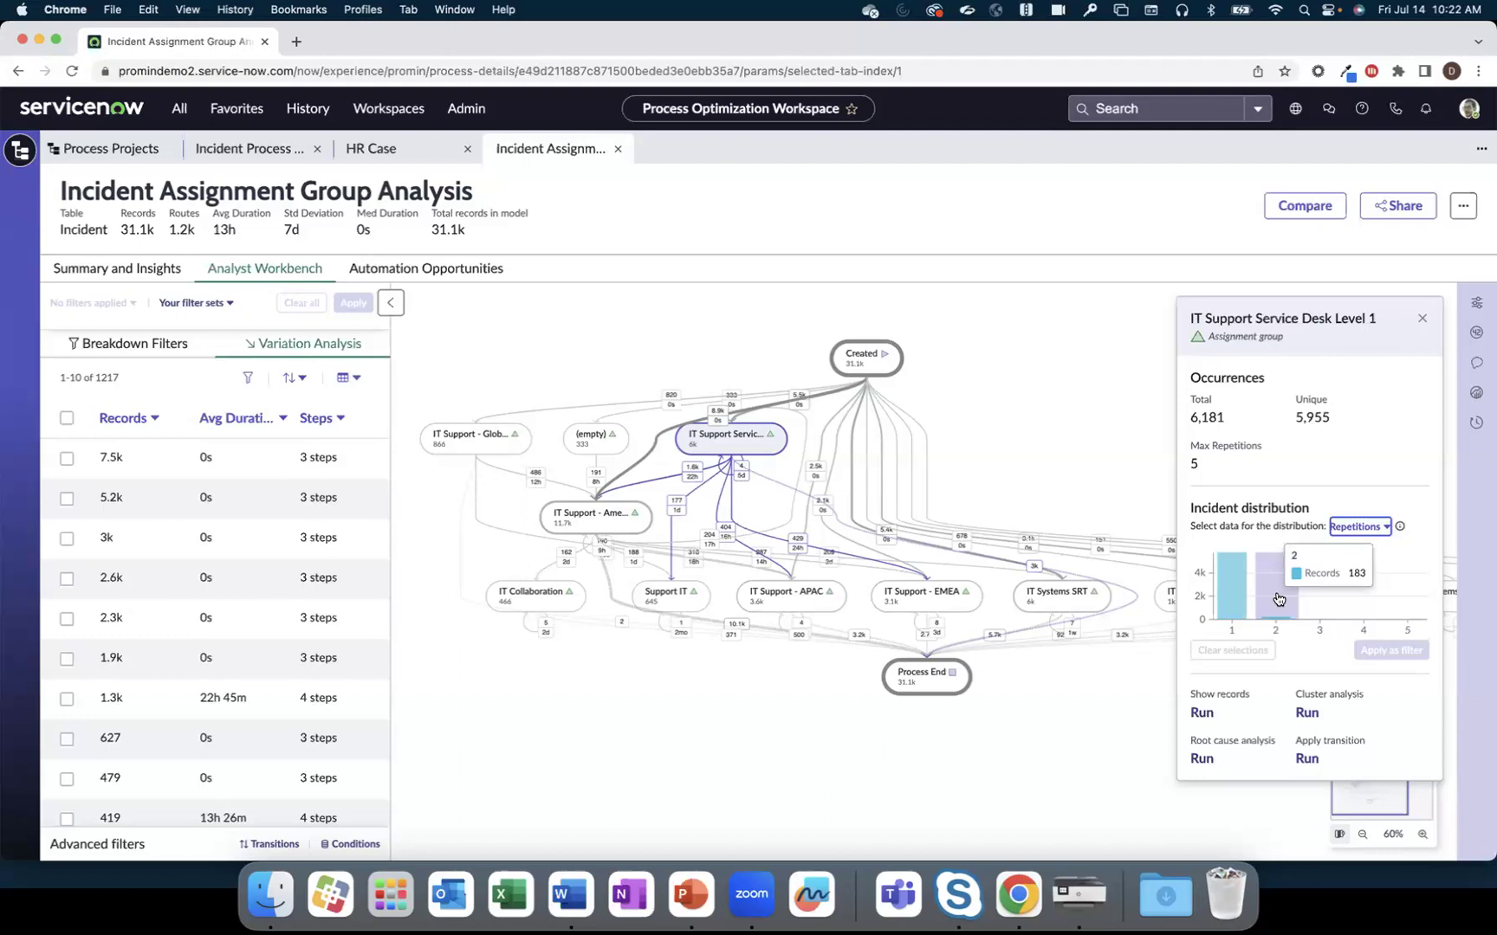
click(1277, 599)
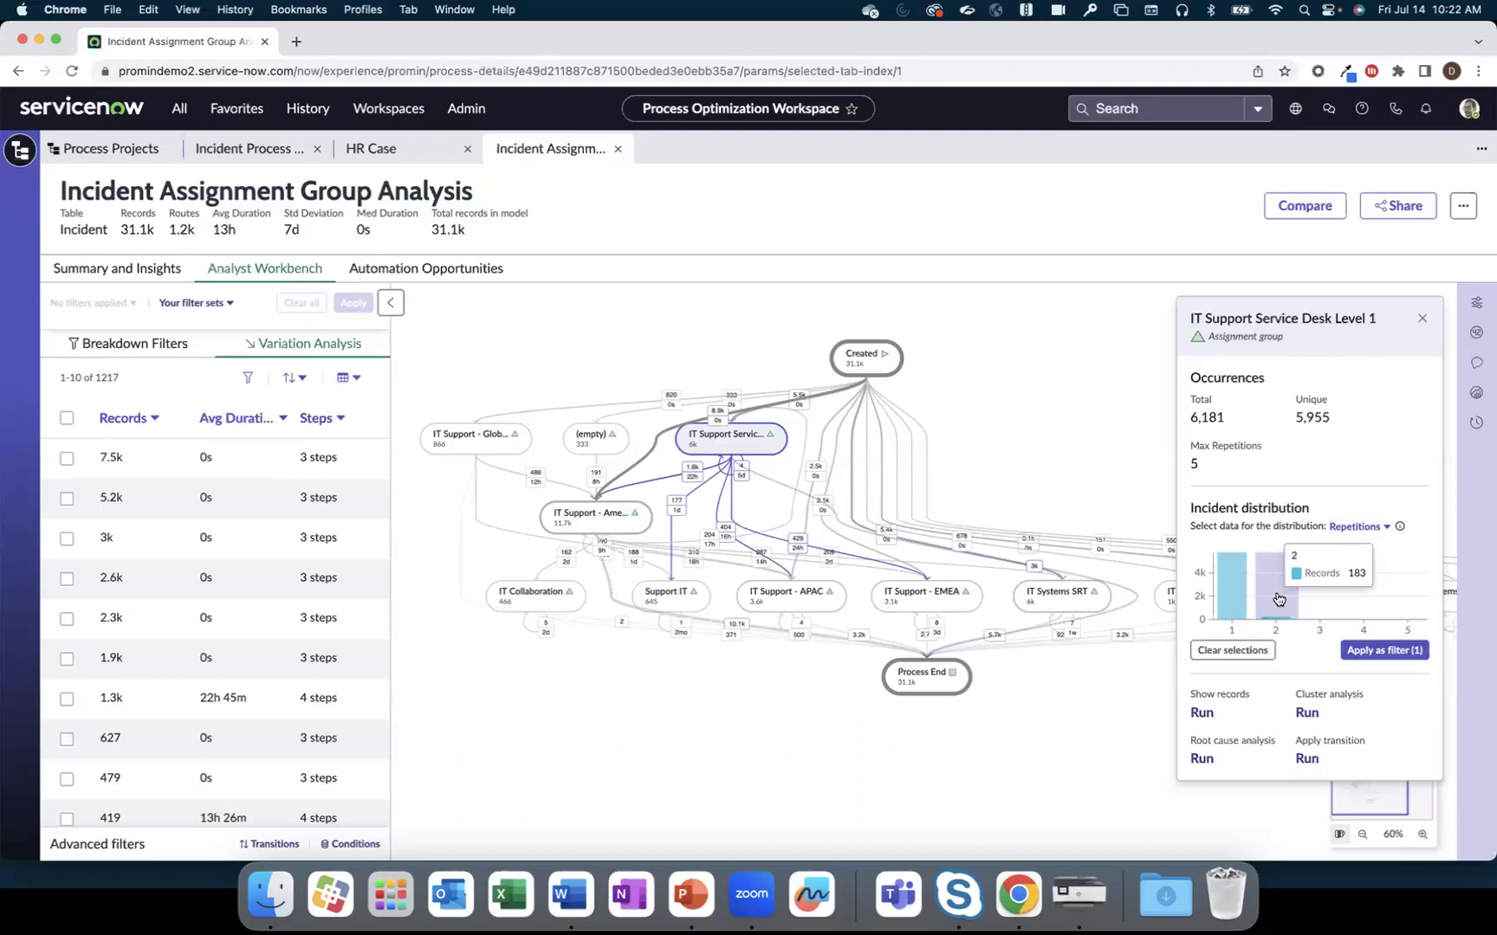
click(1312, 606)
click(1357, 608)
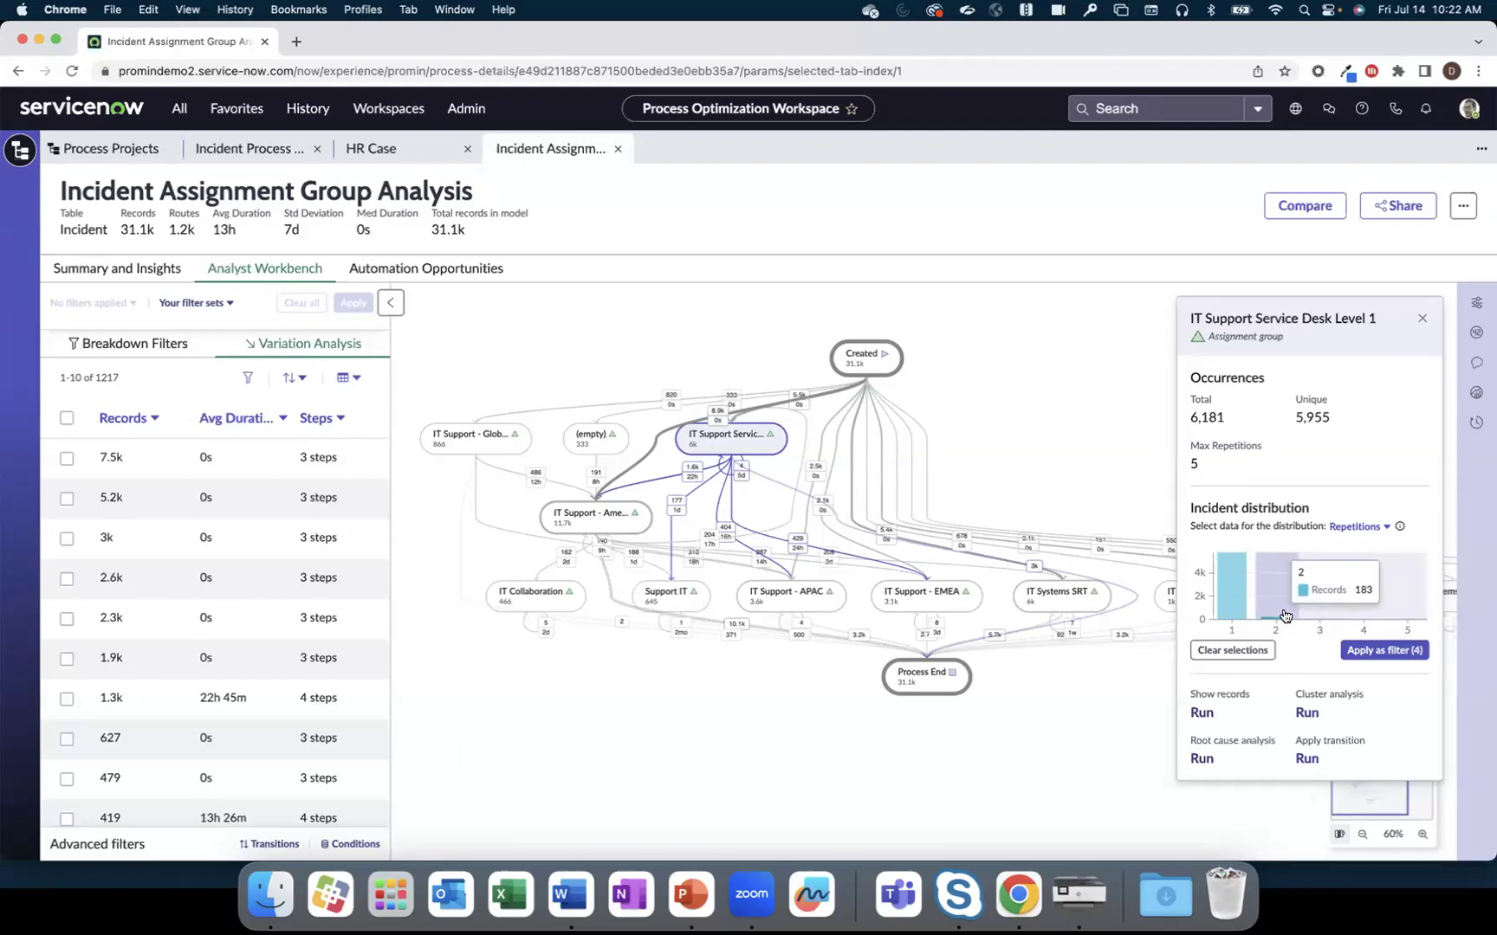
click(1357, 650)
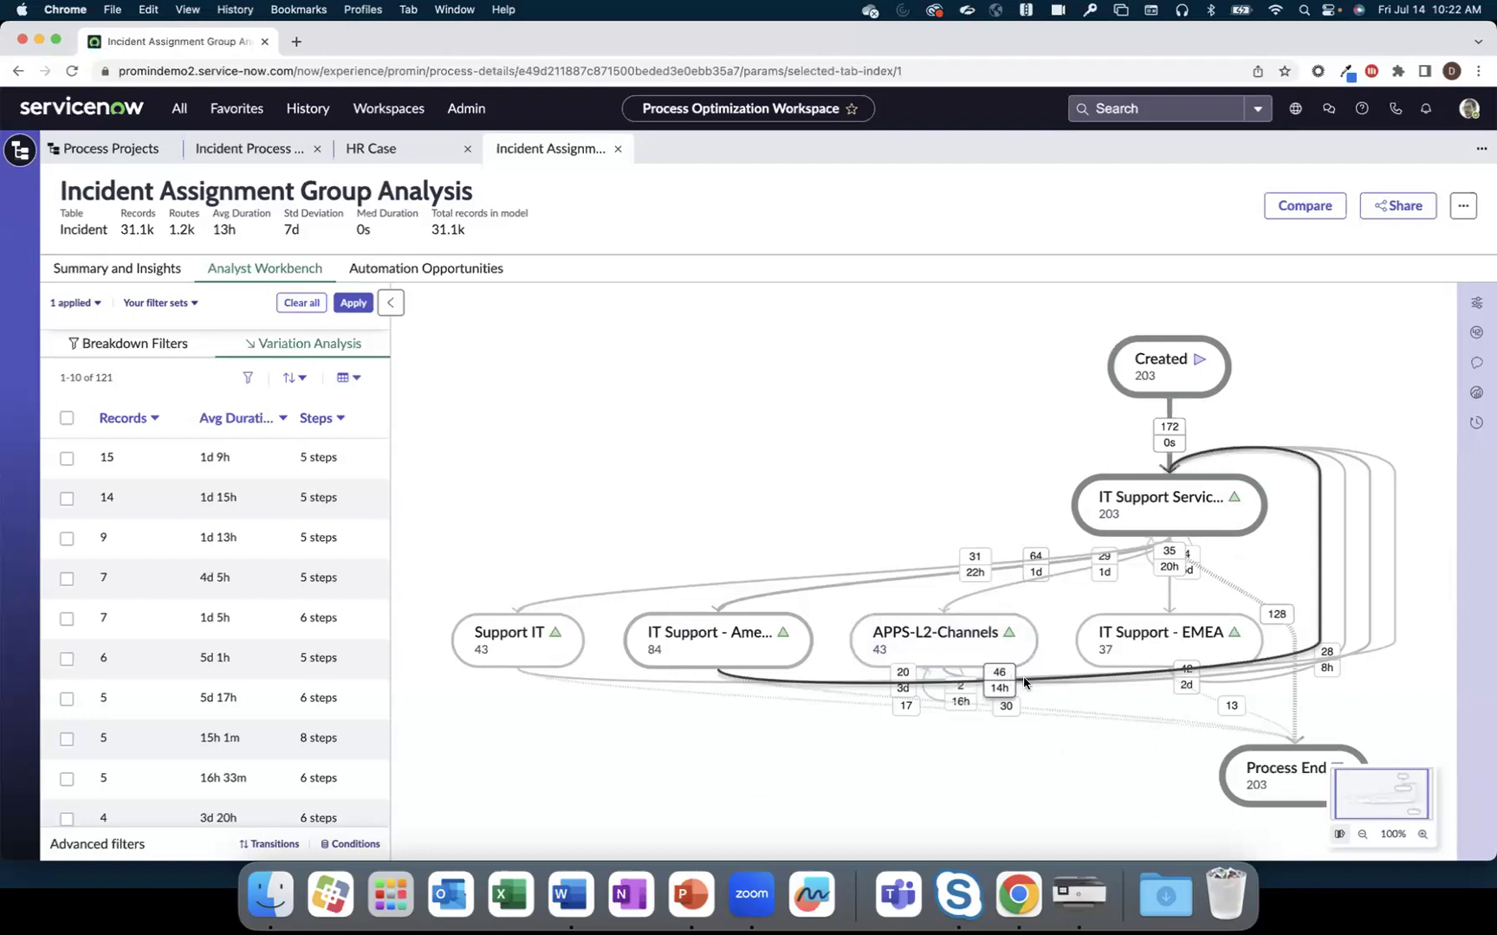
click(300, 476)
click(289, 527)
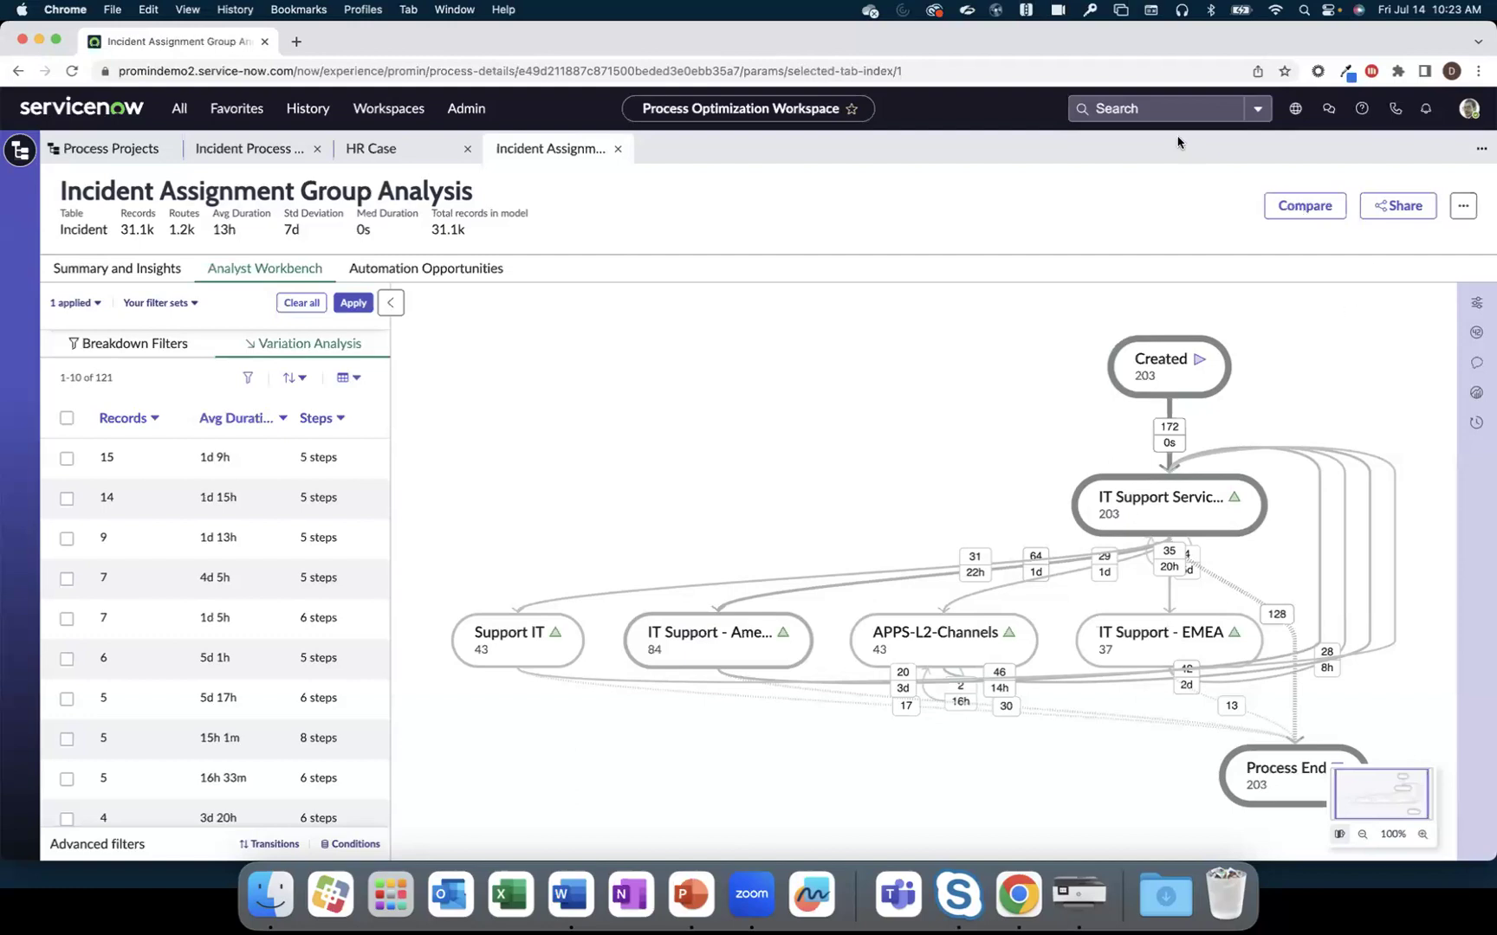
Switch to the presentation slideshow and advance to the Questions? slide
key(super+Tab)
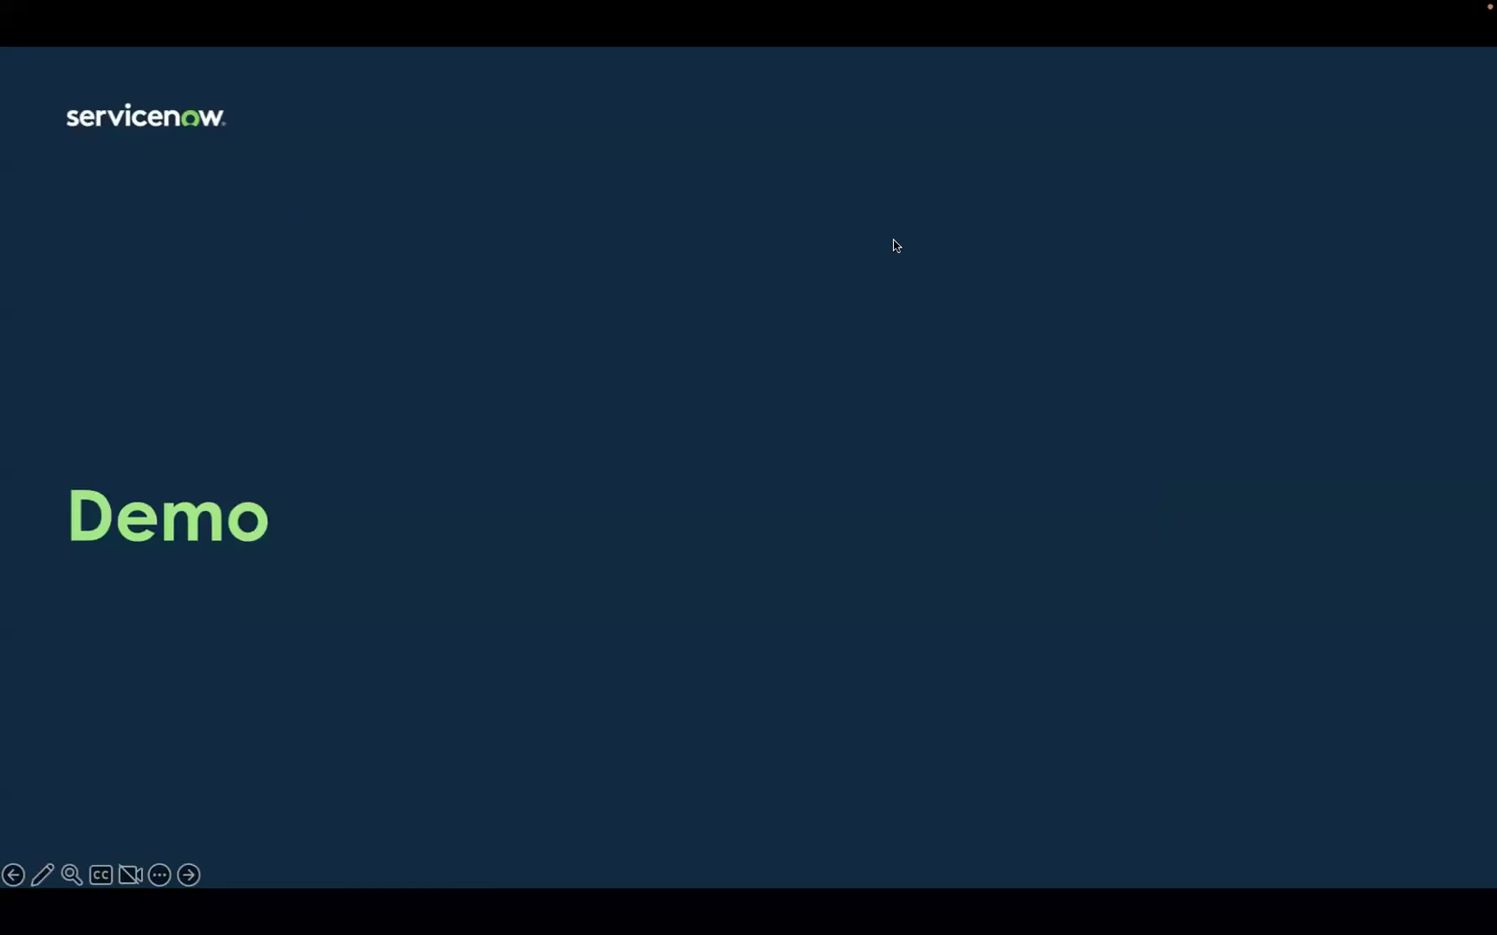
key(Right)
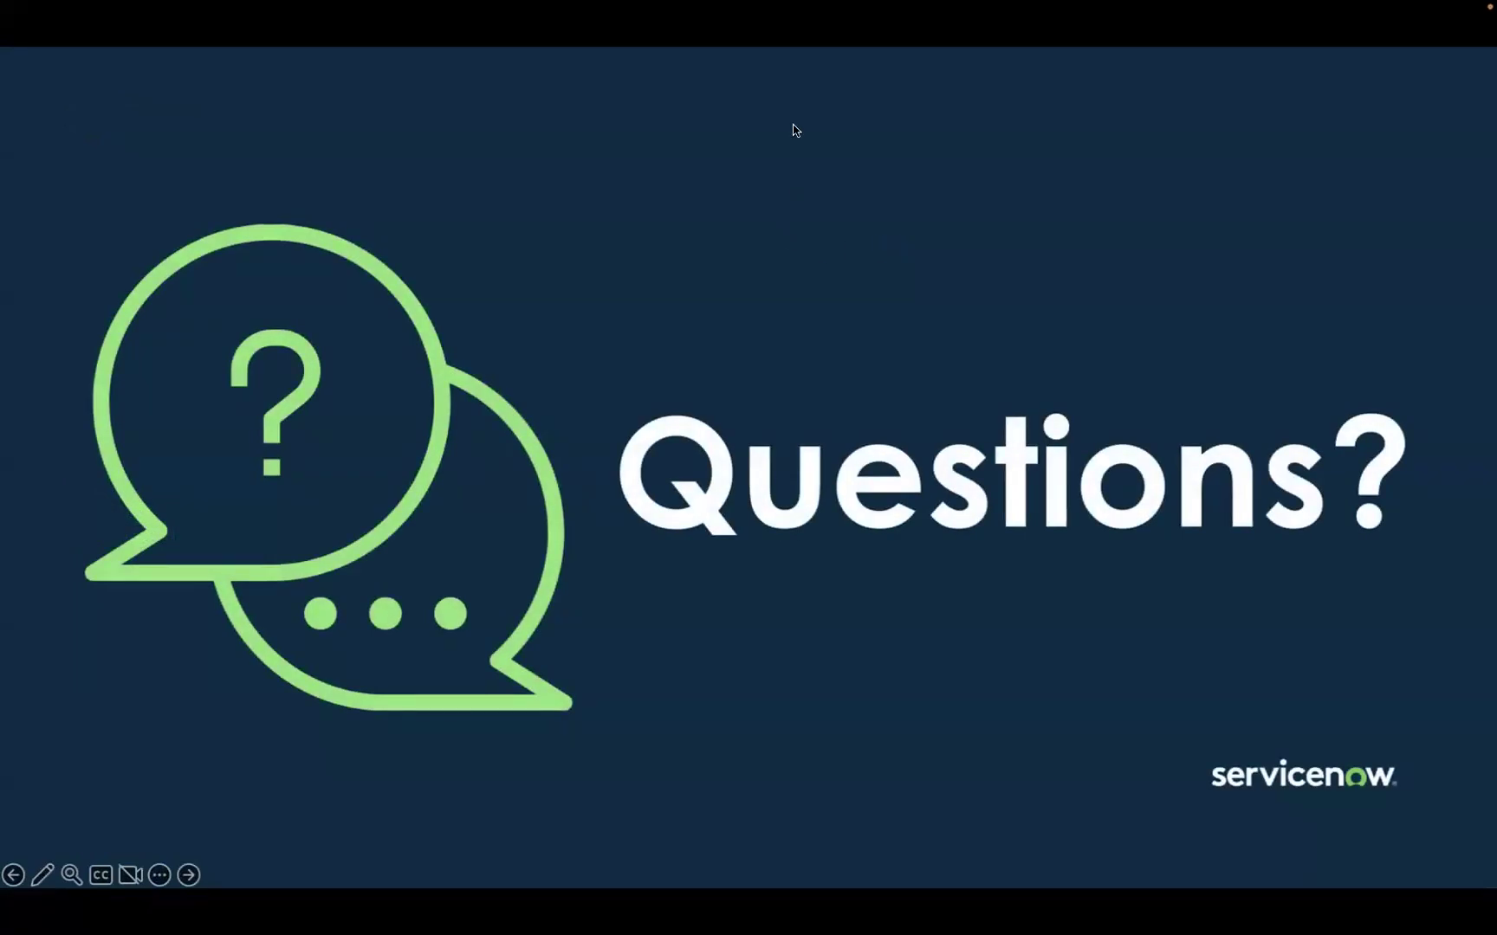